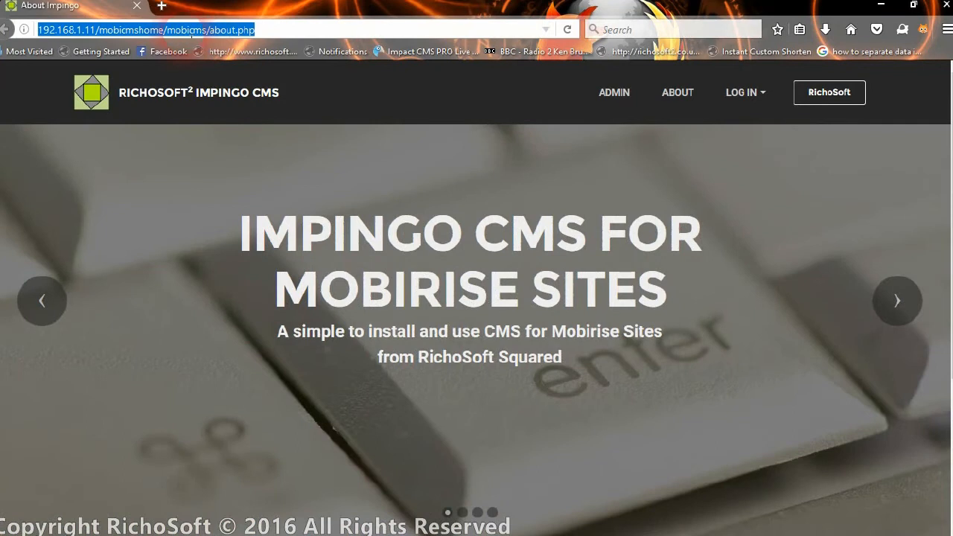
Open the demo site's home page in a new tab using the About page address without mobicms/about.php.
{"action": "right_click", "coordinate": [185, 35]}
{"action": "left_click", "coordinate": [214, 77]}
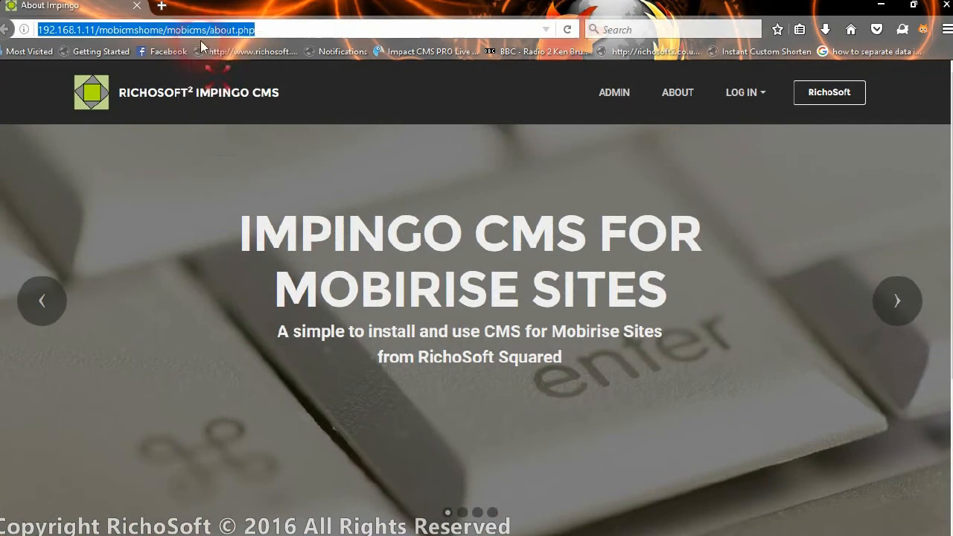
{"action": "left_click", "coordinate": [162, 6]}
{"action": "right_click", "coordinate": [196, 34]}
{"action": "left_click", "coordinate": [230, 89]}
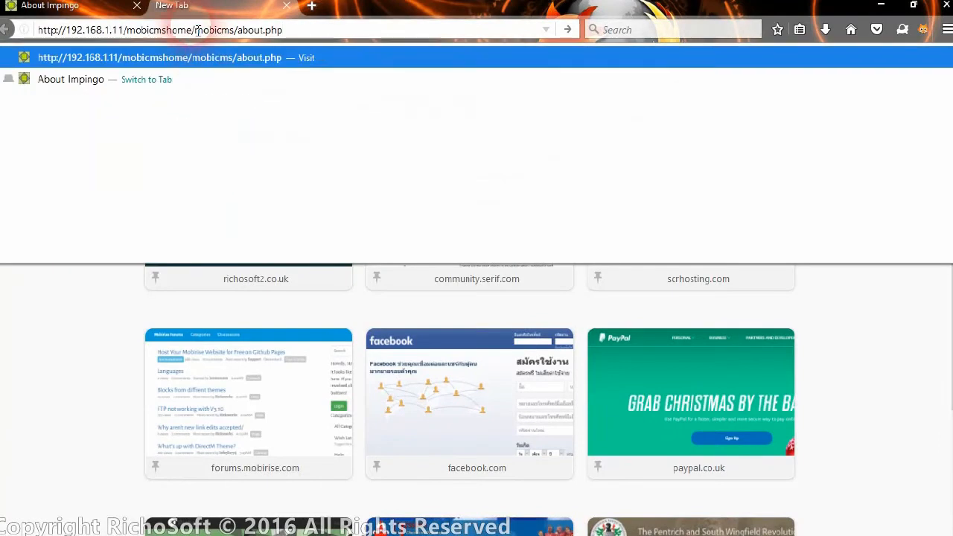
{"action": "left_click", "coordinate": [195, 30]}
{"action": "key", "text": "BackSpace"}
{"action": "key", "text": "Return"}
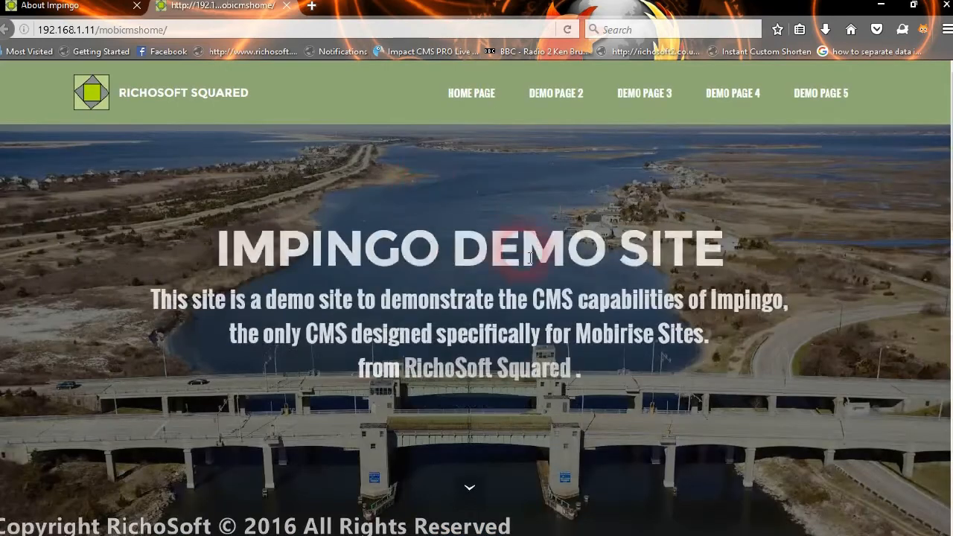
Scroll through the demo site's pages down to Demo Page 4's Members Articles section.
{"action": "scroll", "coordinate": [482, 172], "scroll_direction": "down", "scroll_amount": 5}
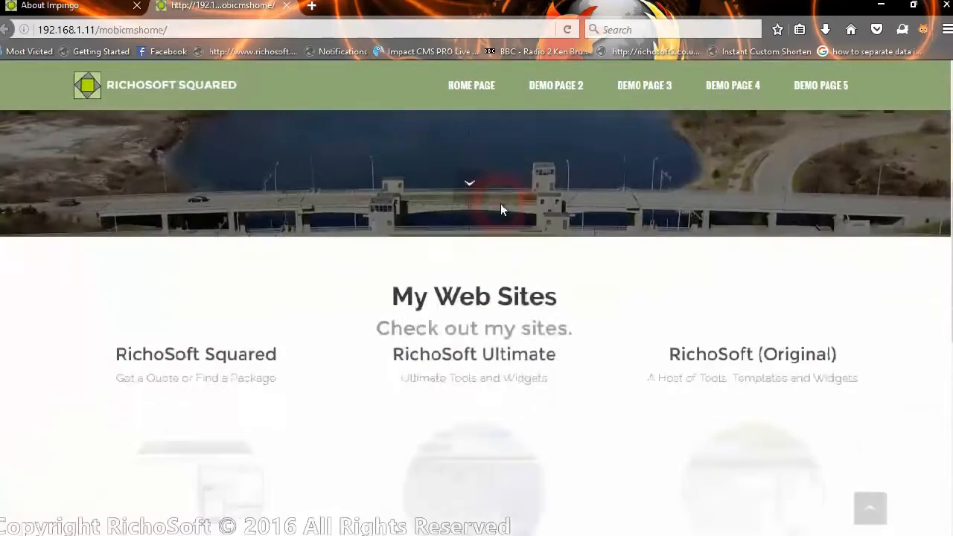
{"action": "scroll", "coordinate": [478, 395], "scroll_direction": "down", "scroll_amount": 4}
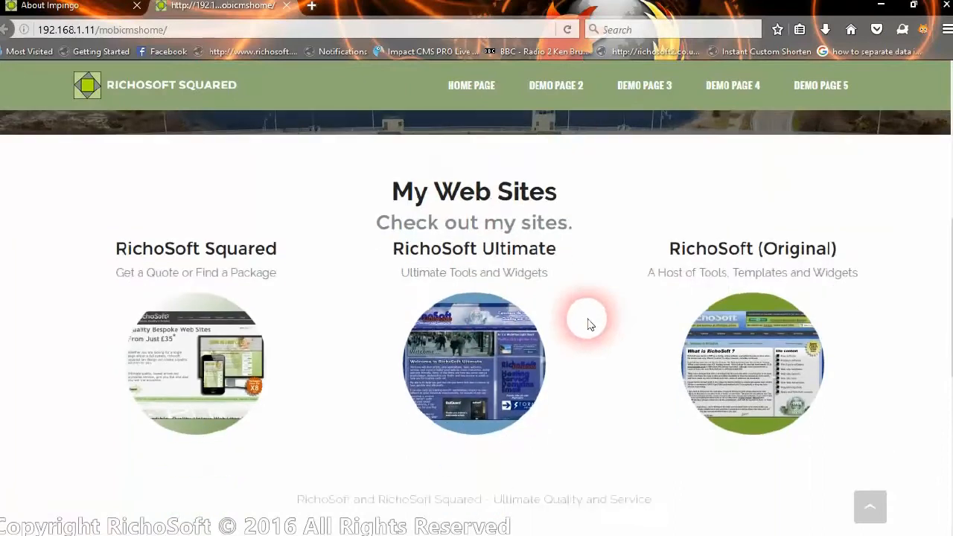
{"action": "scroll", "coordinate": [549, 314], "scroll_direction": "up", "scroll_amount": 10}
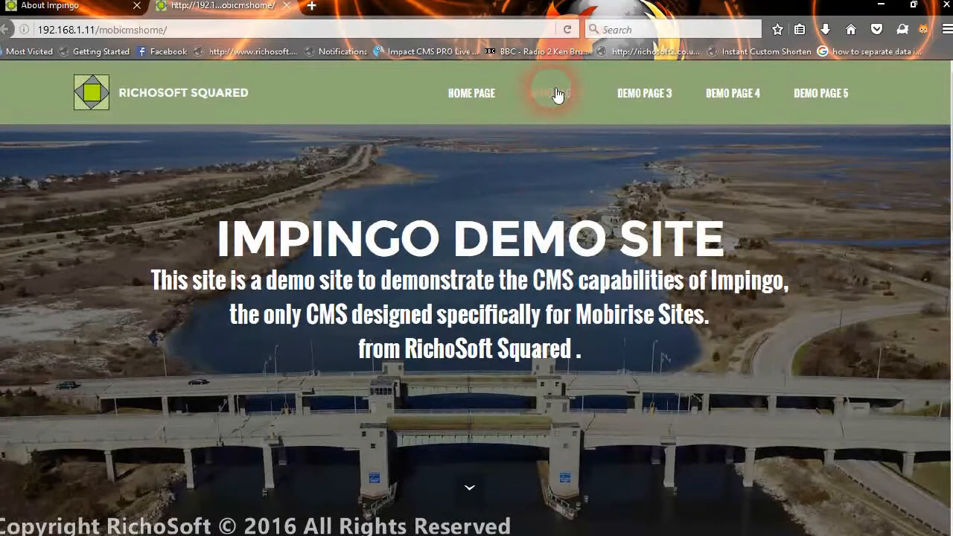
{"action": "scroll", "coordinate": [505, 323], "scroll_direction": "down", "scroll_amount": 5}
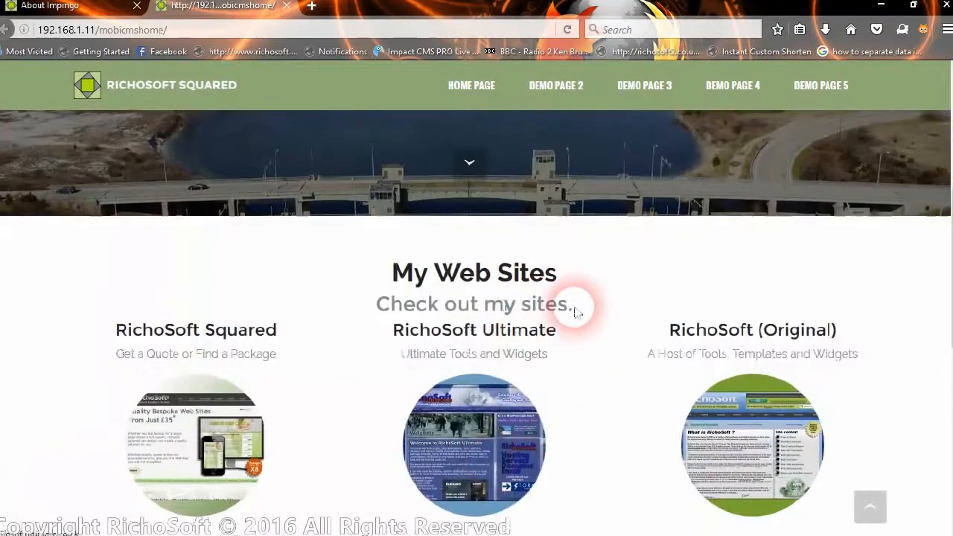
{"action": "scroll", "coordinate": [588, 335], "scroll_direction": "down", "scroll_amount": 1}
{"action": "scroll", "coordinate": [593, 255], "scroll_direction": "up", "scroll_amount": 6}
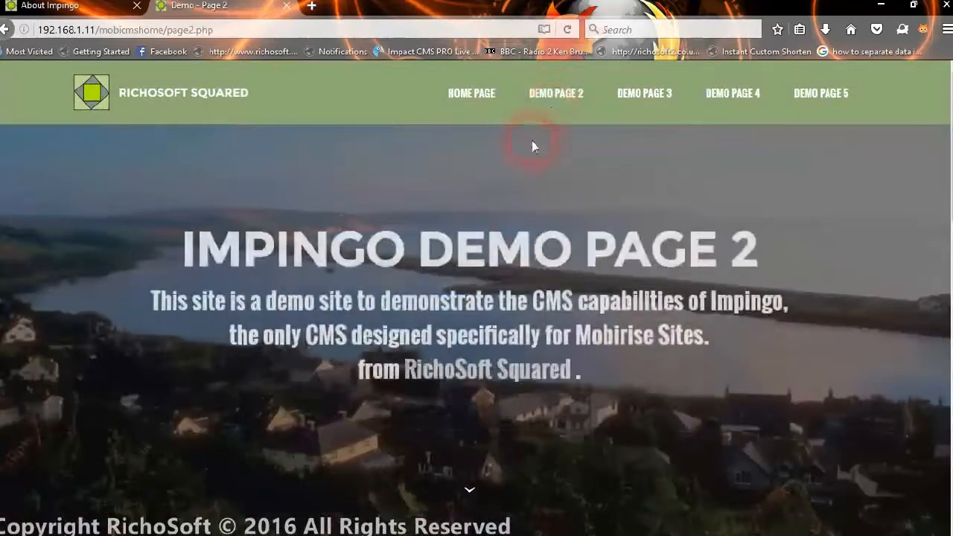
{"action": "scroll", "coordinate": [532, 145], "scroll_direction": "down", "scroll_amount": 4}
{"action": "scroll", "coordinate": [575, 223], "scroll_direction": "down", "scroll_amount": 5}
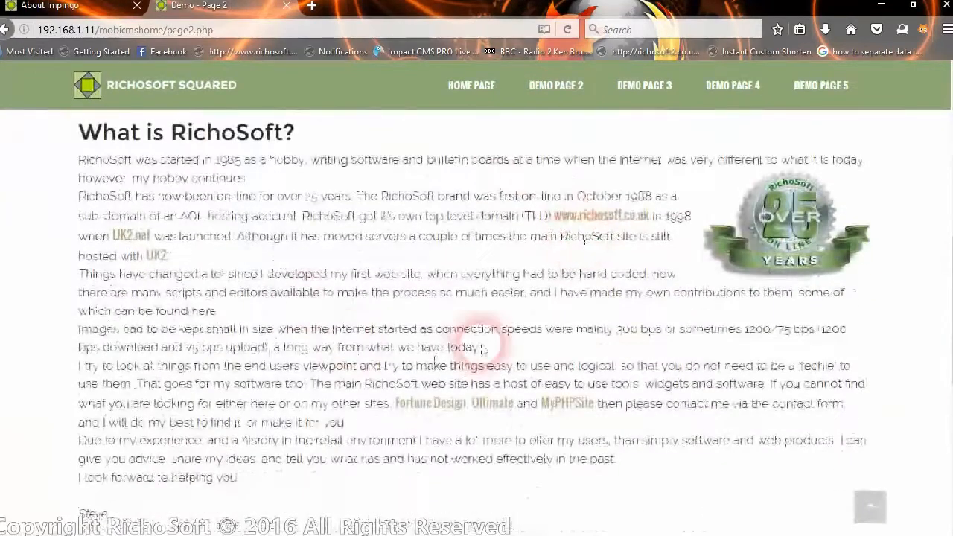
{"action": "scroll", "coordinate": [555, 387], "scroll_direction": "down", "scroll_amount": 3}
{"action": "scroll", "coordinate": [557, 313], "scroll_direction": "up", "scroll_amount": 10}
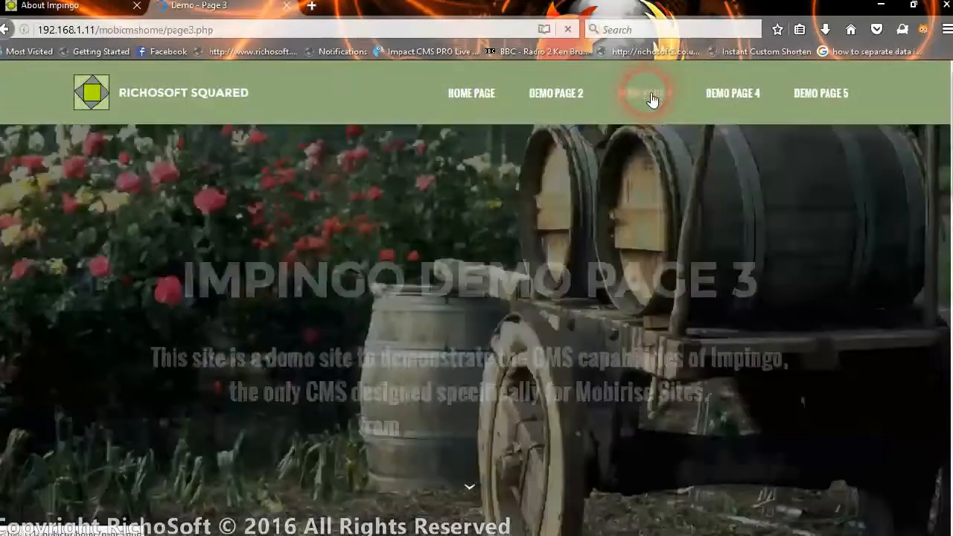
{"action": "scroll", "coordinate": [564, 362], "scroll_direction": "down", "scroll_amount": 8}
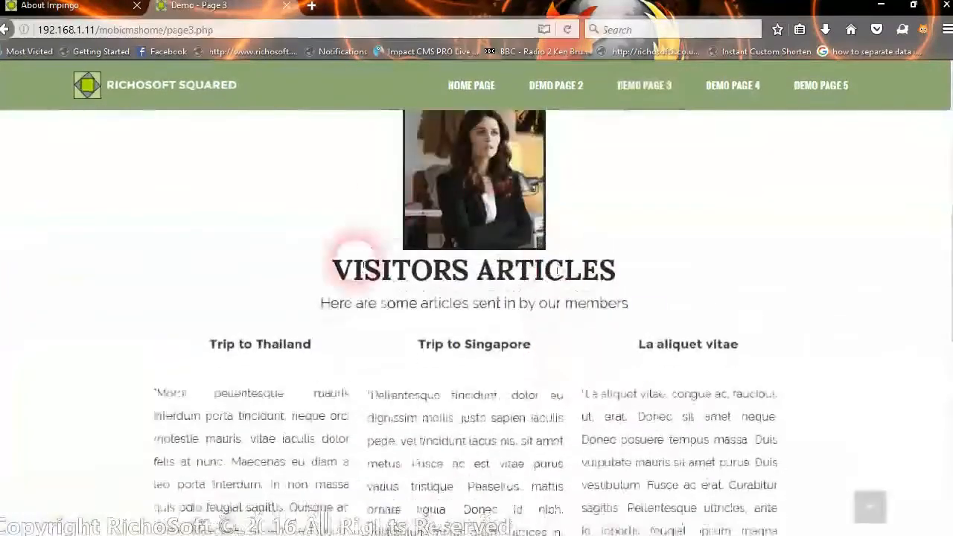
{"action": "scroll", "coordinate": [581, 452], "scroll_direction": "down", "scroll_amount": 3}
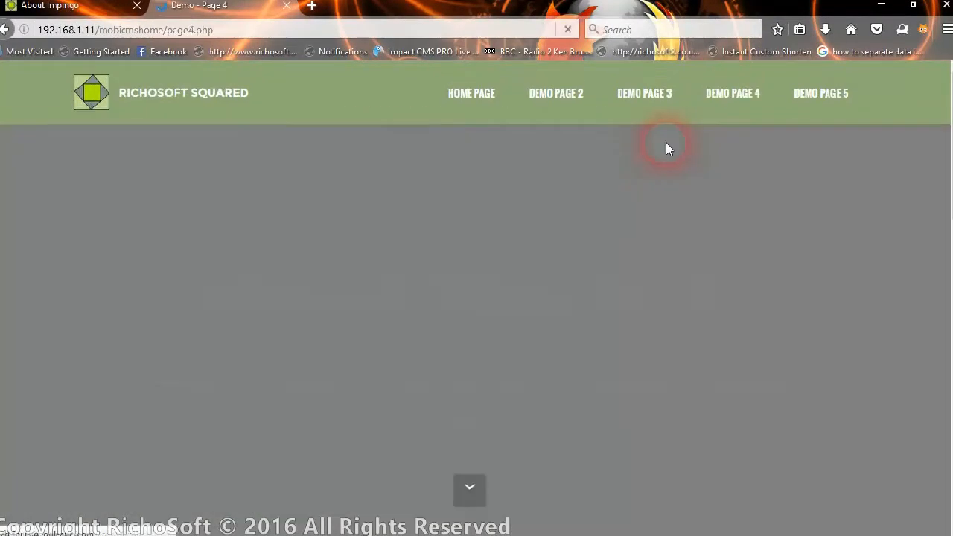
{"action": "scroll", "coordinate": [528, 186], "scroll_direction": "down", "scroll_amount": 3}
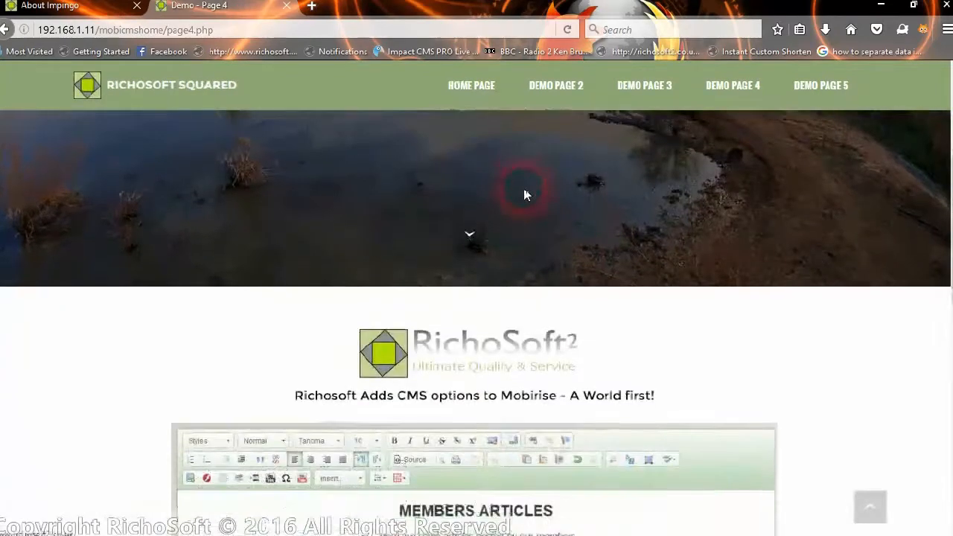
{"action": "scroll", "coordinate": [527, 193], "scroll_direction": "down", "scroll_amount": 4}
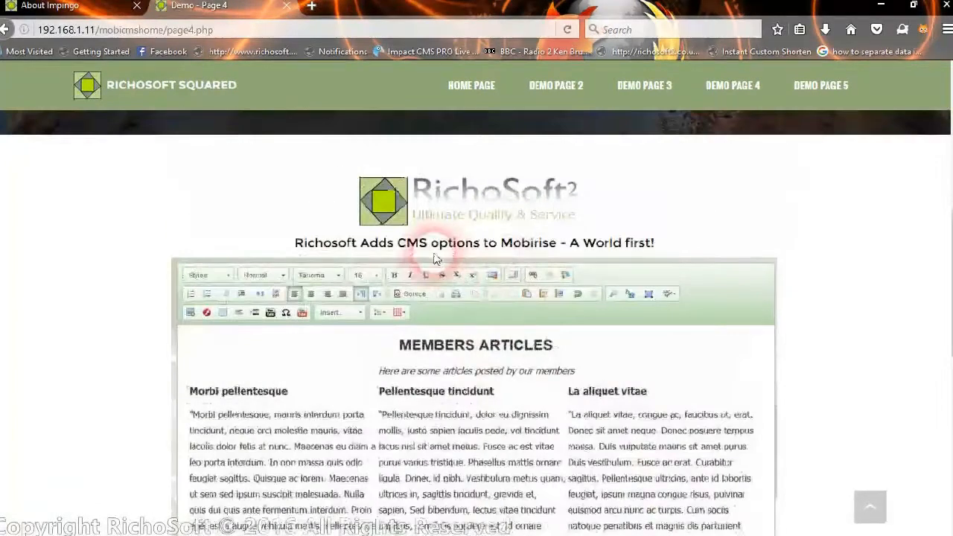
{"action": "scroll", "coordinate": [476, 246], "scroll_direction": "down", "scroll_amount": 4}
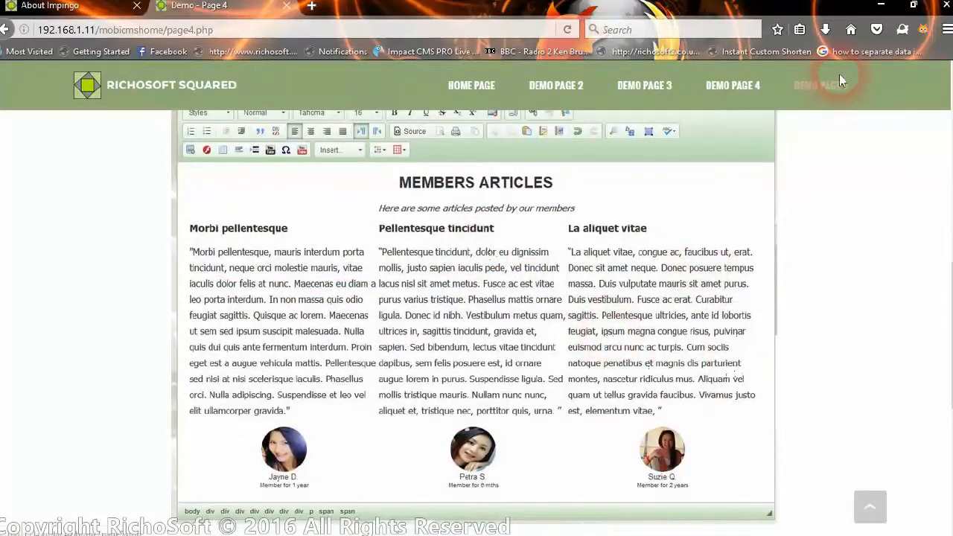
Restore the browser, narrow it to a phone-like width, and scroll the mobile layout.
{"action": "left_click", "coordinate": [913, 6]}
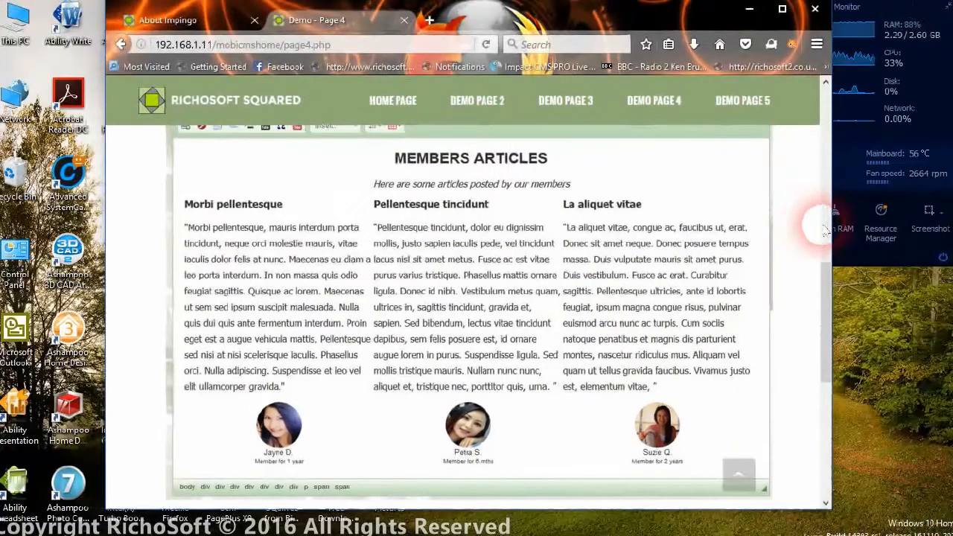
{"action": "left_click_drag", "start_coordinate": [842, 227], "coordinate": [311, 235]}
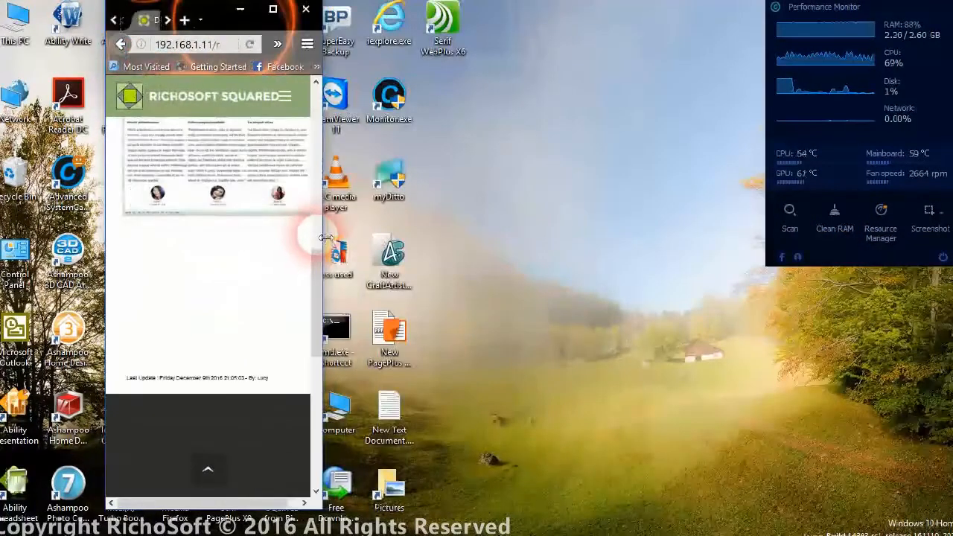
{"action": "left_click_drag", "start_coordinate": [321, 282], "coordinate": [373, 287]}
{"action": "scroll", "coordinate": [350, 253], "scroll_direction": "up", "scroll_amount": 5}
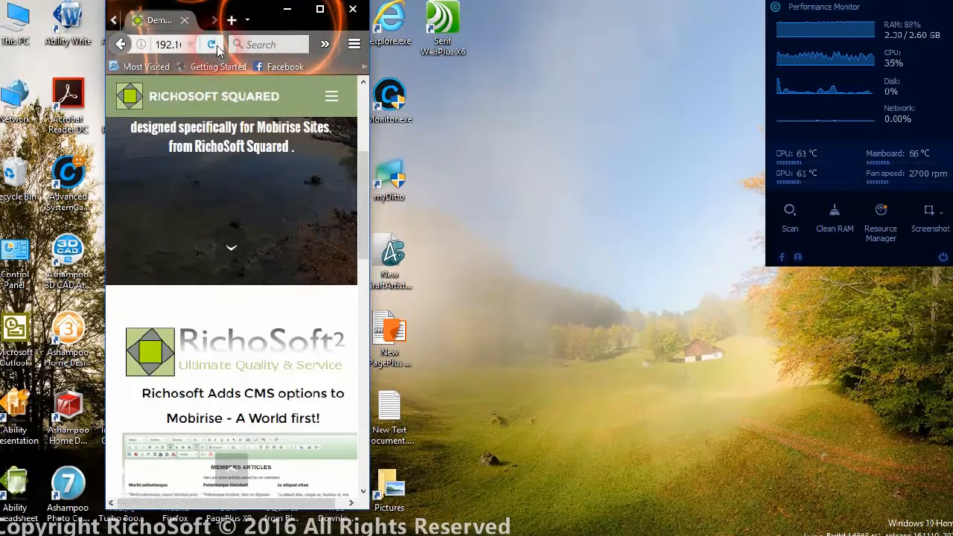
{"action": "scroll", "coordinate": [328, 272], "scroll_direction": "down", "scroll_amount": 3}
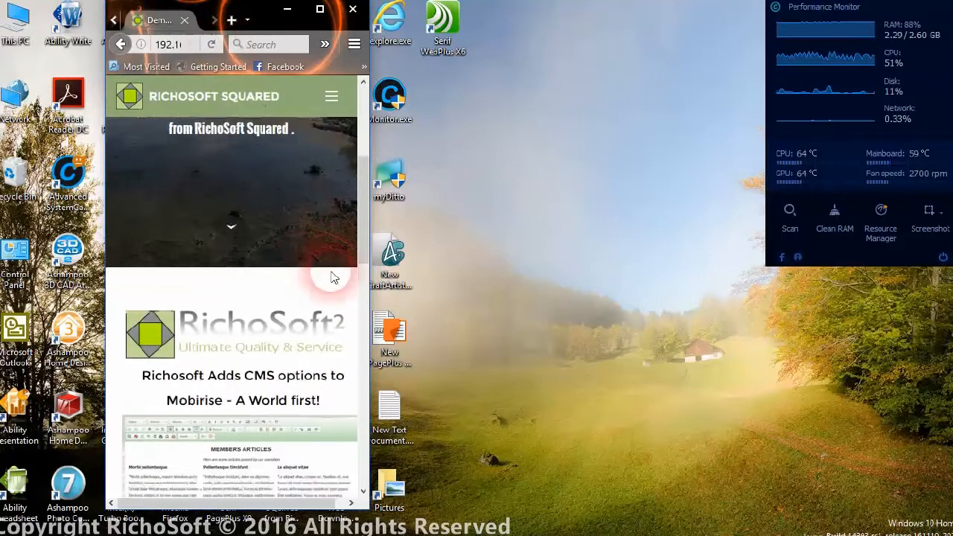
{"action": "scroll", "coordinate": [331, 283], "scroll_direction": "down", "scroll_amount": 5}
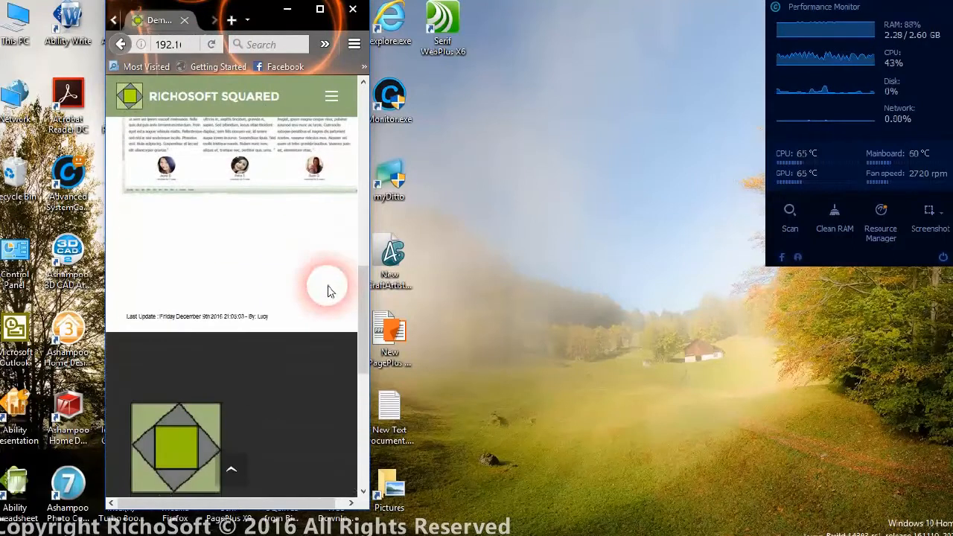
{"action": "scroll", "coordinate": [329, 286], "scroll_direction": "up", "scroll_amount": 4}
{"action": "scroll", "coordinate": [330, 291], "scroll_direction": "up", "scroll_amount": 2}
{"action": "scroll", "coordinate": [330, 287], "scroll_direction": "up", "scroll_amount": 3}
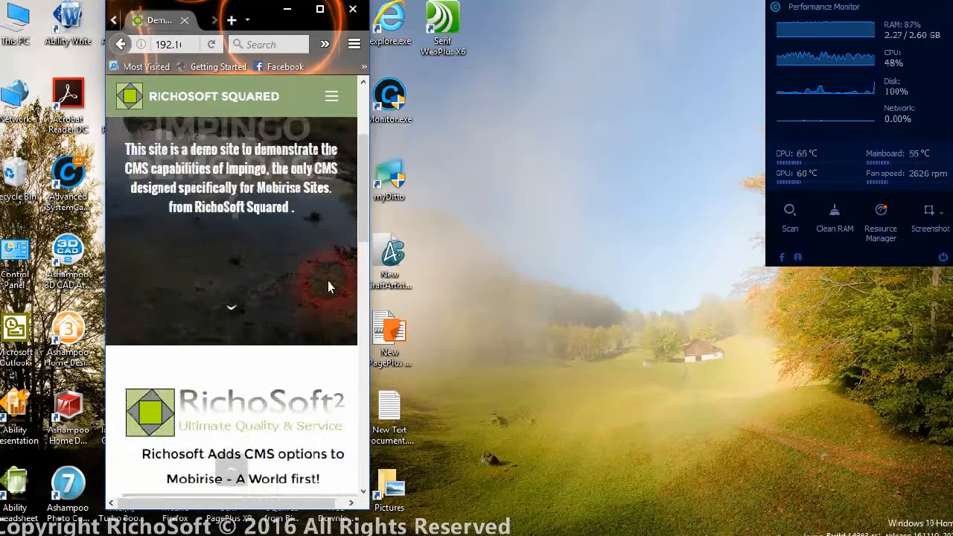
{"action": "scroll", "coordinate": [264, 385], "scroll_direction": "down", "scroll_amount": 2}
{"action": "scroll", "coordinate": [268, 385], "scroll_direction": "down", "scroll_amount": 1}
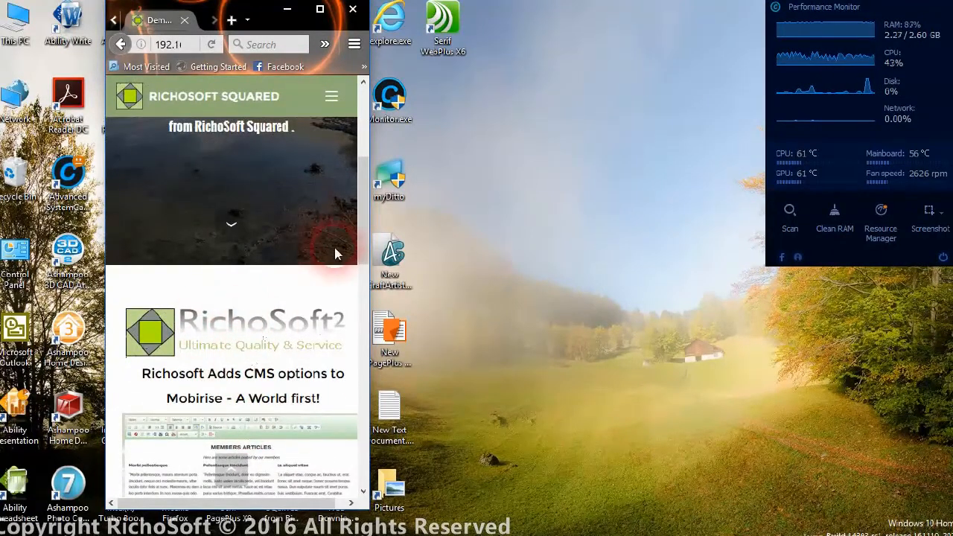
{"action": "left_click_drag", "start_coordinate": [363, 207], "coordinate": [360, 144]}
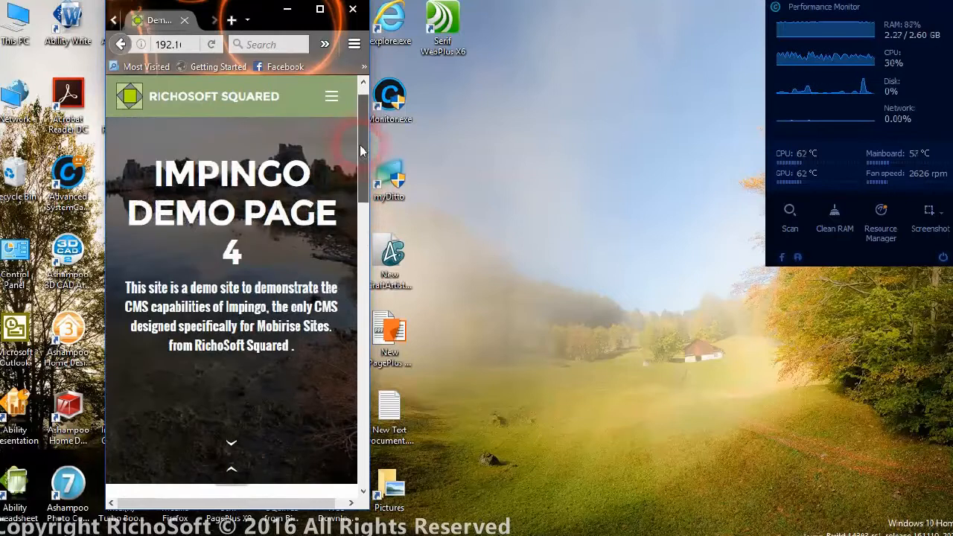
Go to Demo Page 2 and Demo Page 3 through the mobile menu, then maximize the browser.
{"action": "left_click", "coordinate": [328, 98]}
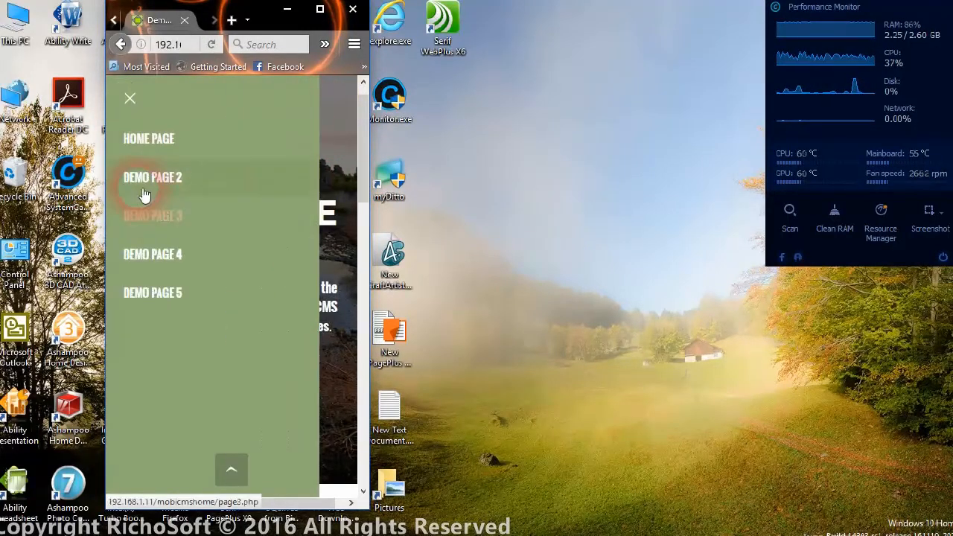
{"action": "left_click", "coordinate": [144, 192]}
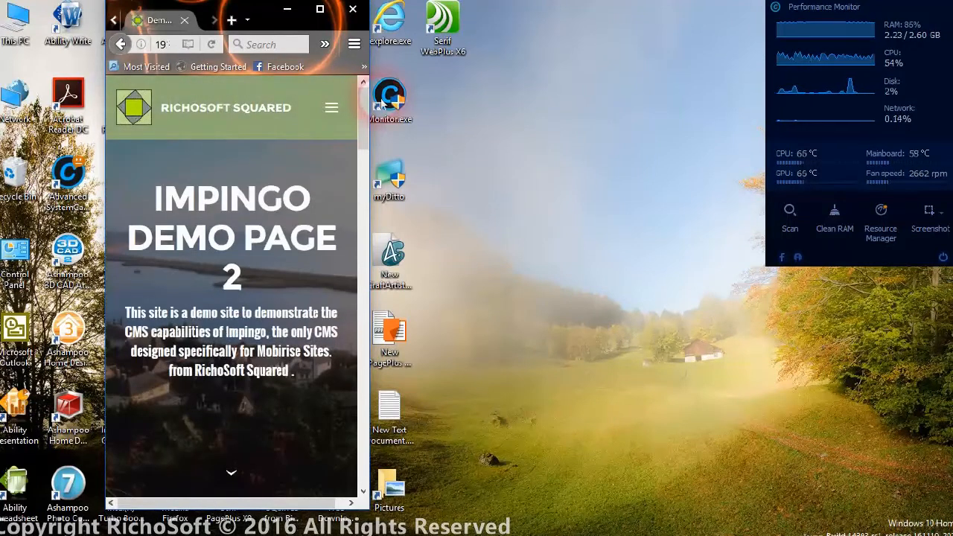
{"action": "mouse_move", "coordinate": [363, 128]}
{"action": "left_mouse_down"}
{"action": "mouse_move", "coordinate": [350, 305]}
{"action": "mouse_move", "coordinate": [356, 393]}
{"action": "mouse_move", "coordinate": [355, 128]}
{"action": "left_mouse_up"}
{"action": "left_click", "coordinate": [328, 96]}
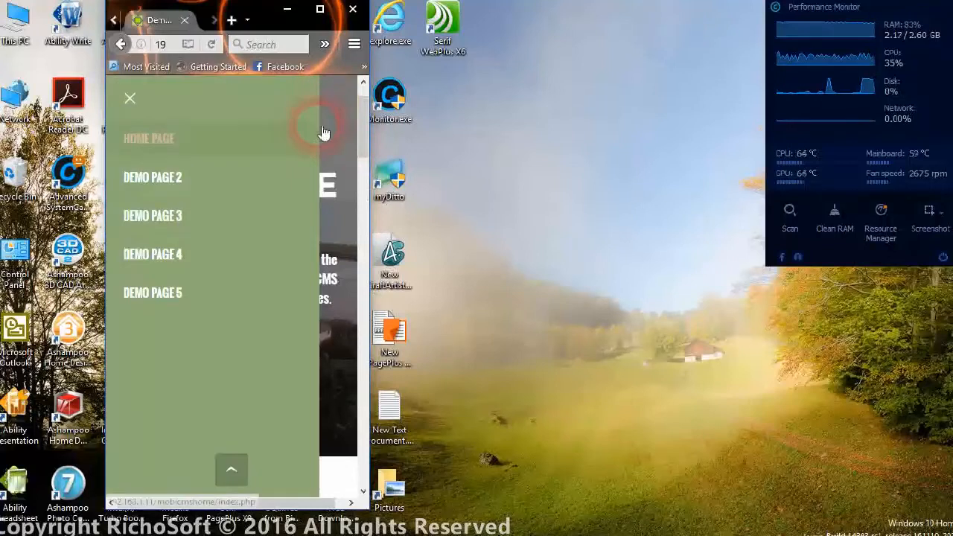
{"action": "left_click", "coordinate": [165, 226]}
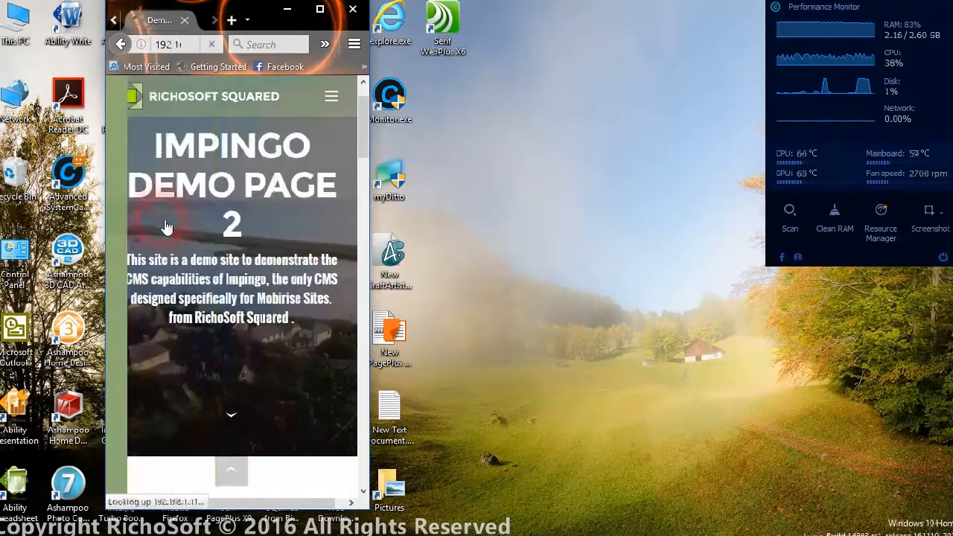
{"action": "left_click_drag", "start_coordinate": [356, 118], "coordinate": [354, 368]}
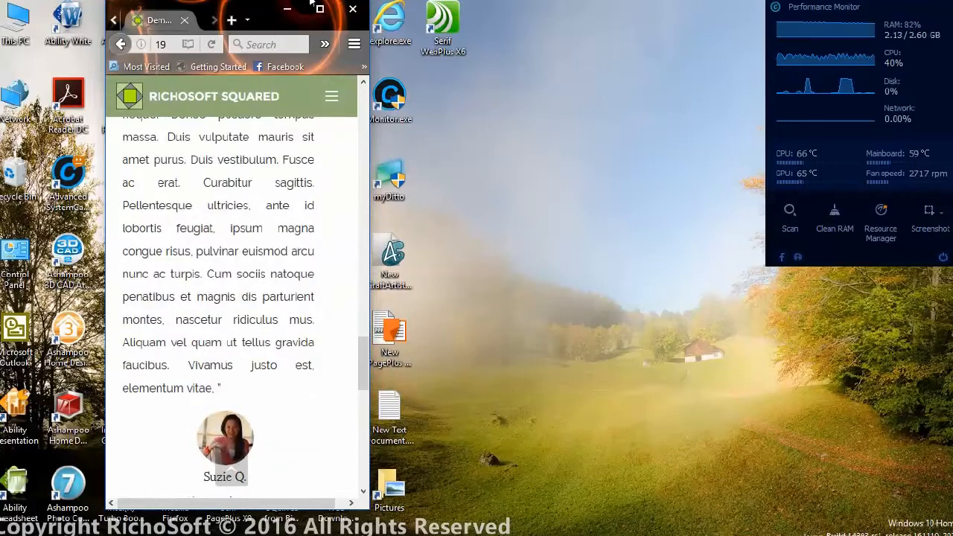
{"action": "left_click", "coordinate": [320, 9]}
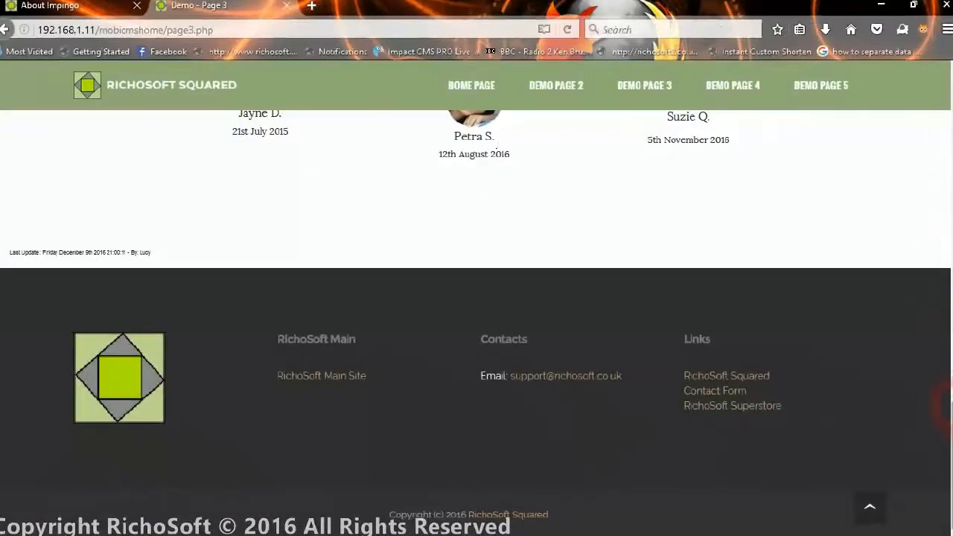
{"action": "left_click_drag", "start_coordinate": [944, 425], "coordinate": [947, 71]}
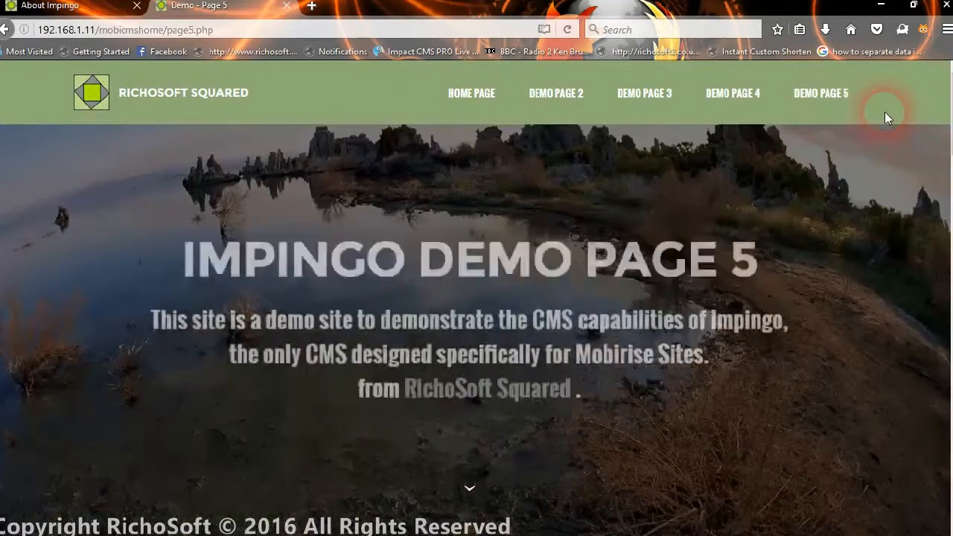
{"action": "left_click_drag", "start_coordinate": [944, 97], "coordinate": [947, 260]}
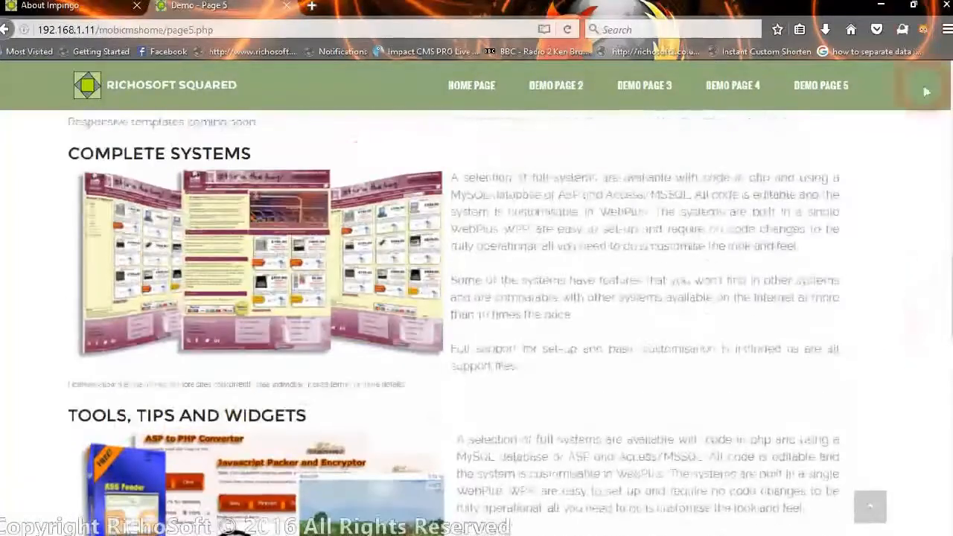
{"action": "left_click", "coordinate": [914, 6]}
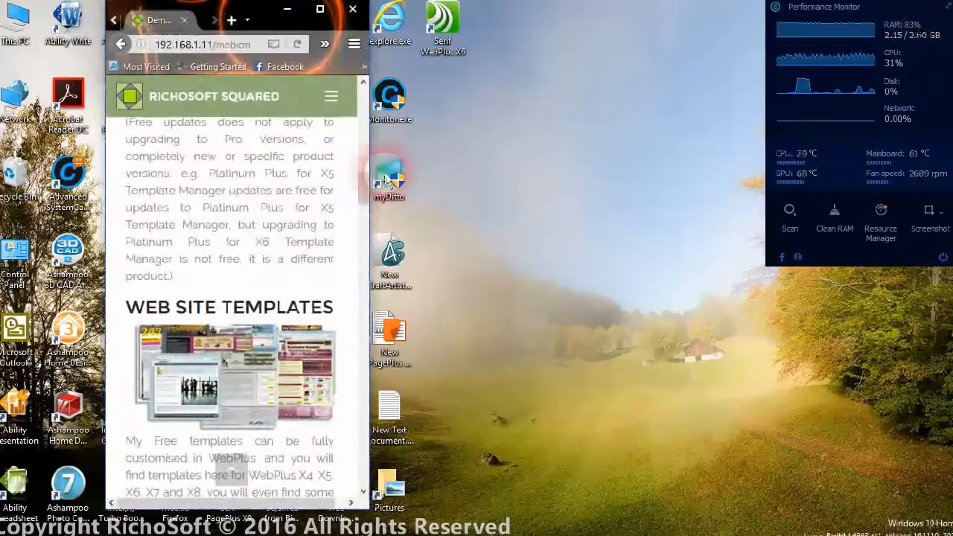
{"action": "left_click_drag", "start_coordinate": [363, 181], "coordinate": [363, 137]}
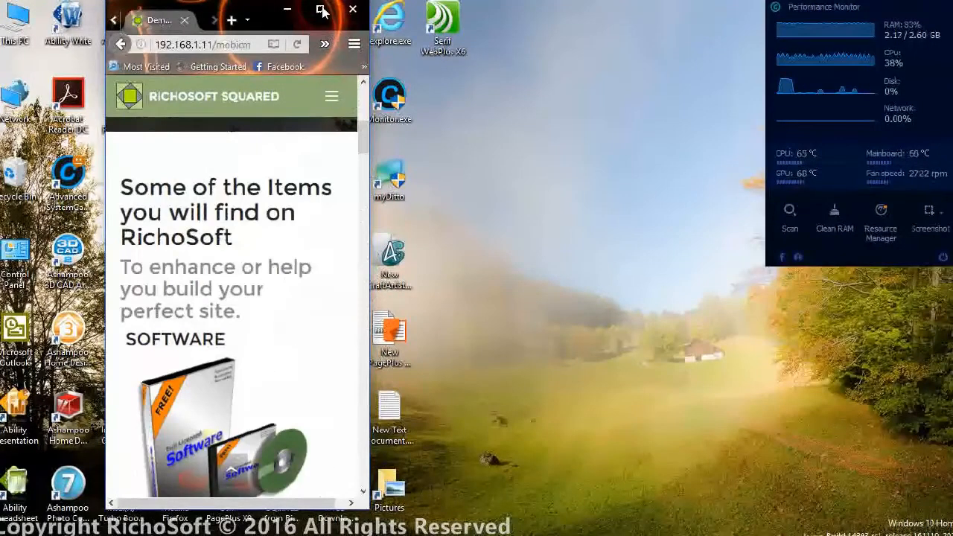
{"action": "left_click", "coordinate": [321, 10]}
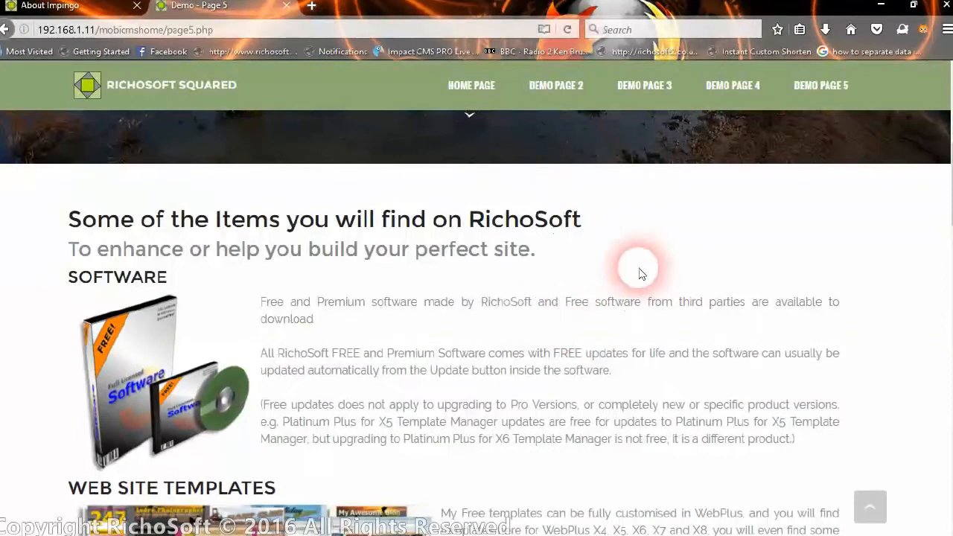
From the About Impingo tab, go to ADMIN's login page and log in as admin.
{"action": "left_click", "coordinate": [73, 5]}
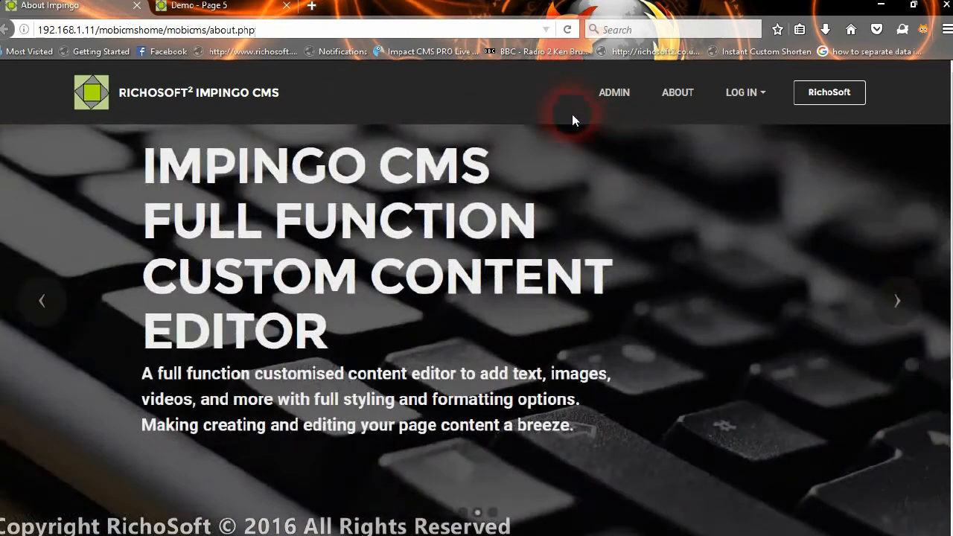
{"action": "left_click", "coordinate": [615, 93]}
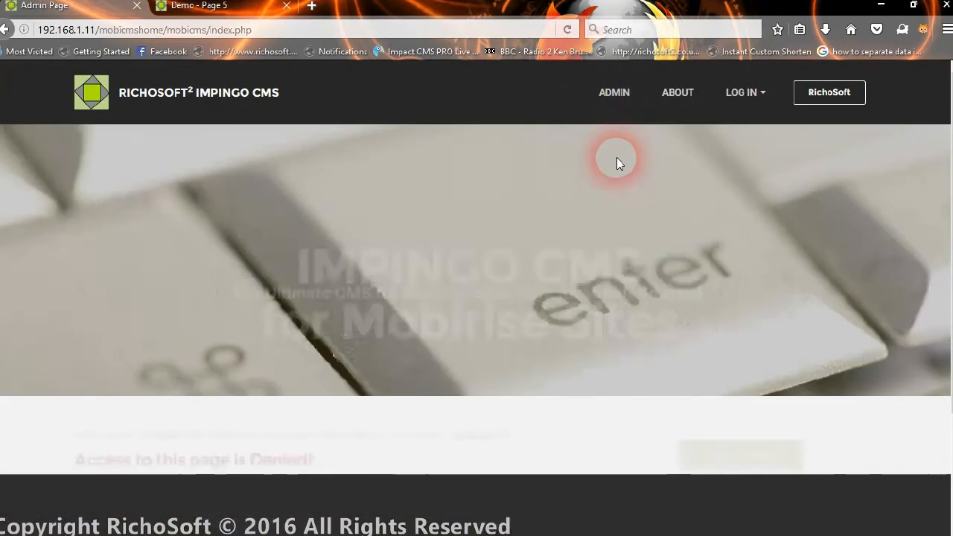
{"action": "left_click", "coordinate": [756, 432]}
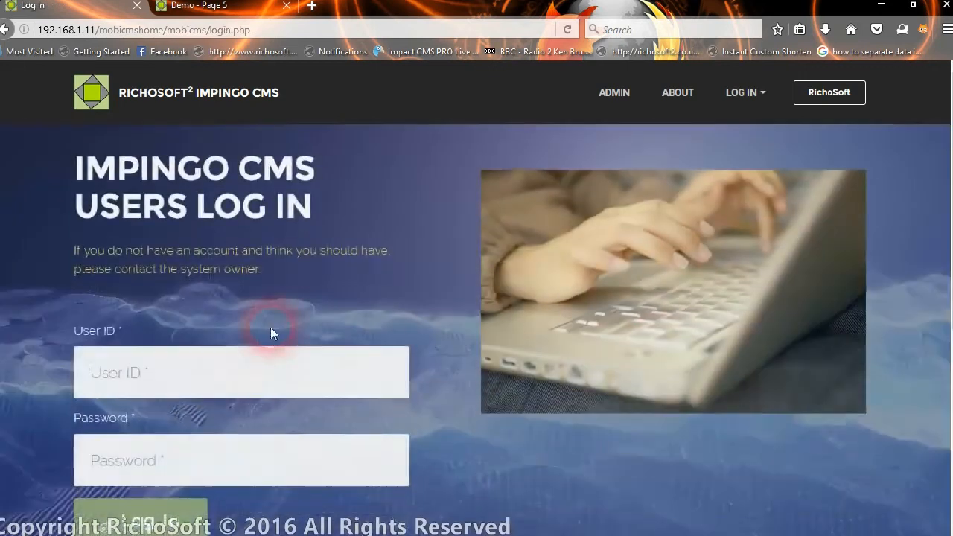
{"action": "left_click", "coordinate": [261, 366]}
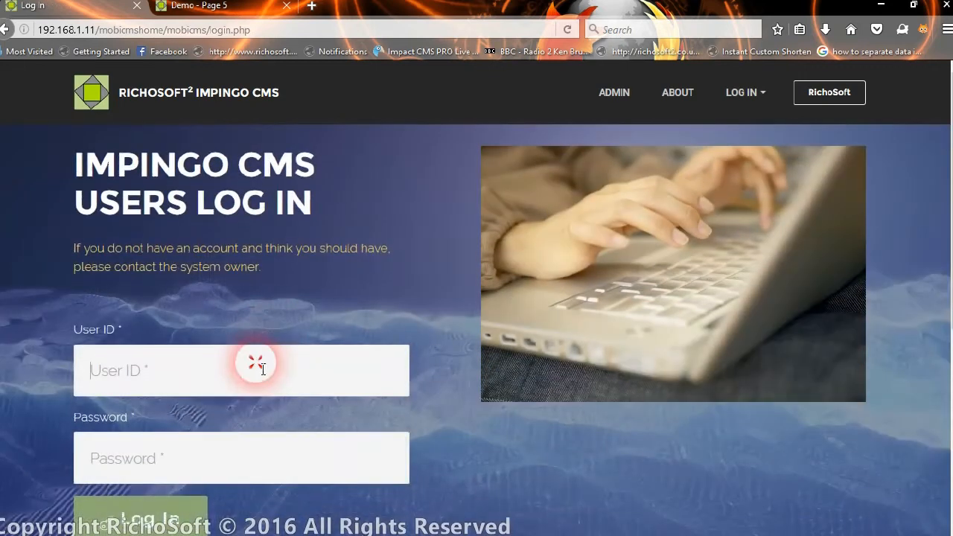
{"action": "type", "text": "admin"}
{"action": "key", "text": "Tab"}
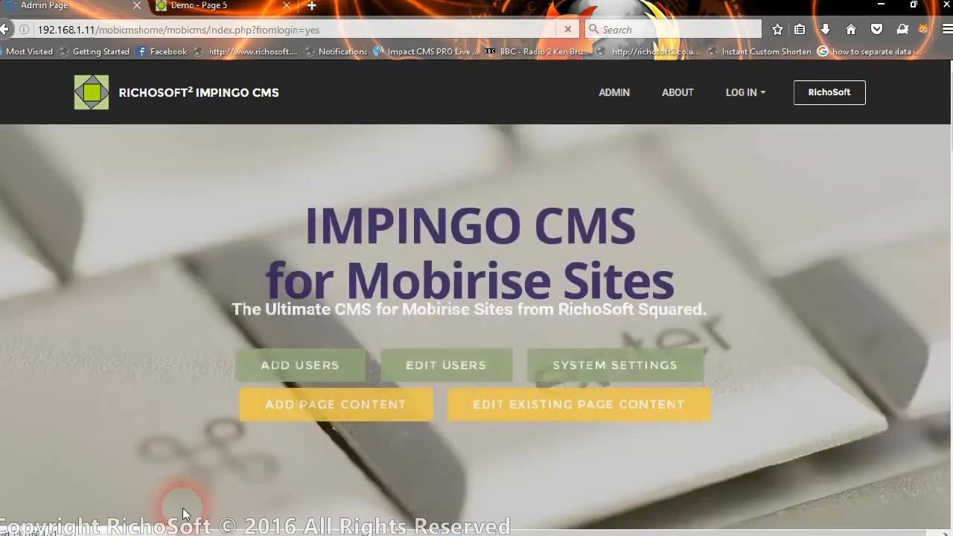
{"action": "scroll", "coordinate": [407, 357], "scroll_direction": "down", "scroll_amount": 1}
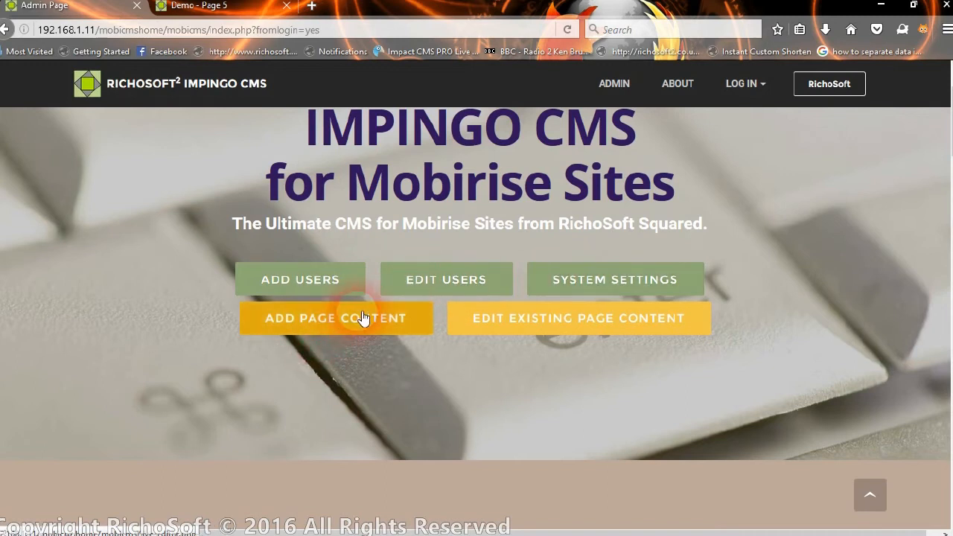
{"action": "scroll", "coordinate": [491, 322], "scroll_direction": "down", "scroll_amount": 7}
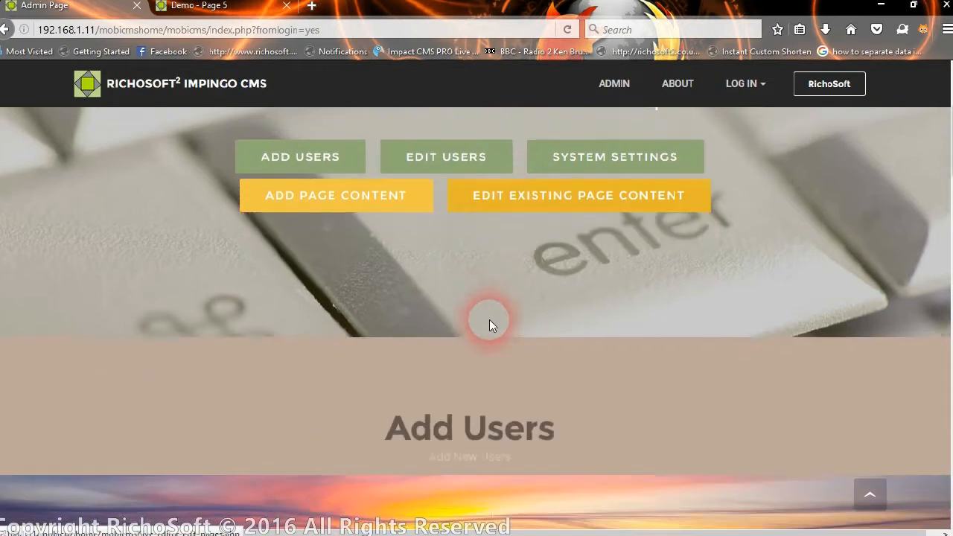
{"action": "scroll", "coordinate": [490, 326], "scroll_direction": "down", "scroll_amount": 4}
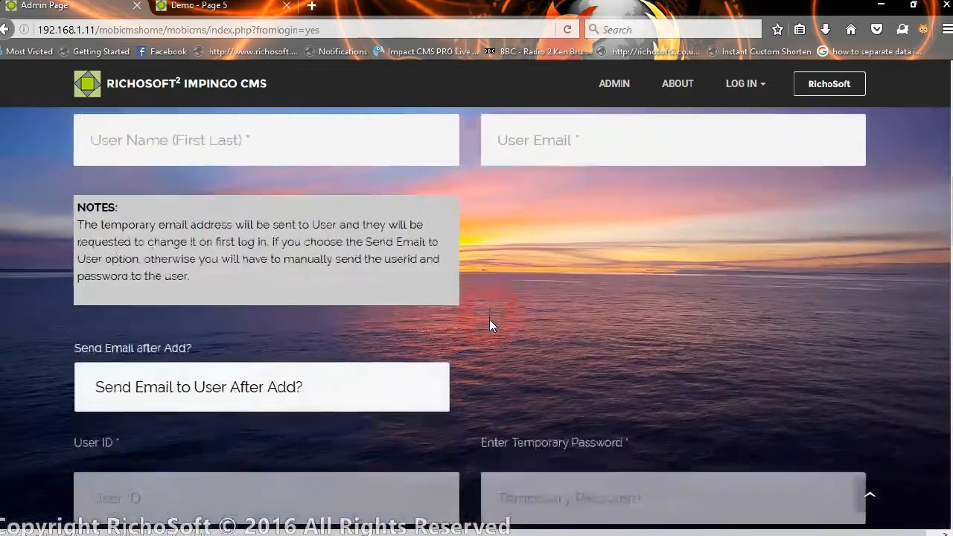
{"action": "scroll", "coordinate": [487, 320], "scroll_direction": "down", "scroll_amount": 5}
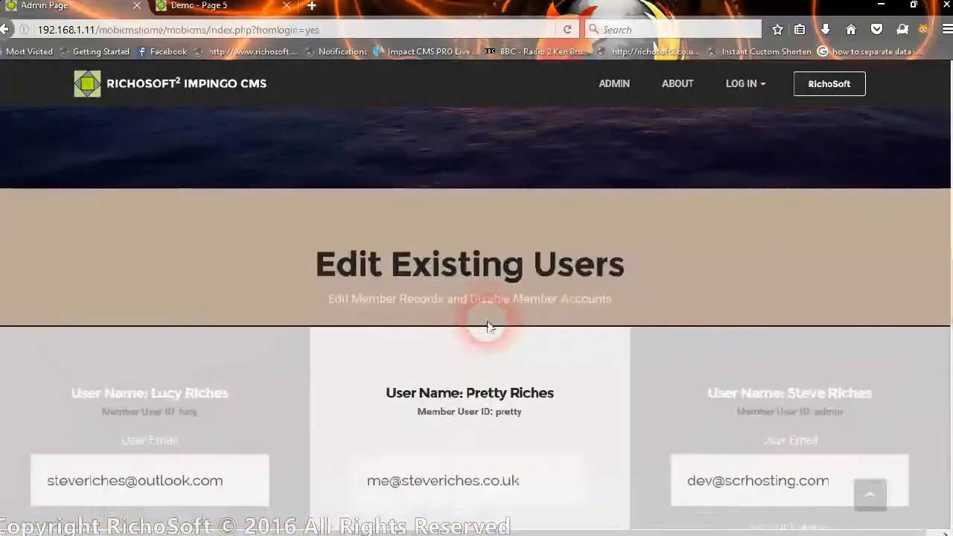
{"action": "scroll", "coordinate": [497, 328], "scroll_direction": "down", "scroll_amount": 2}
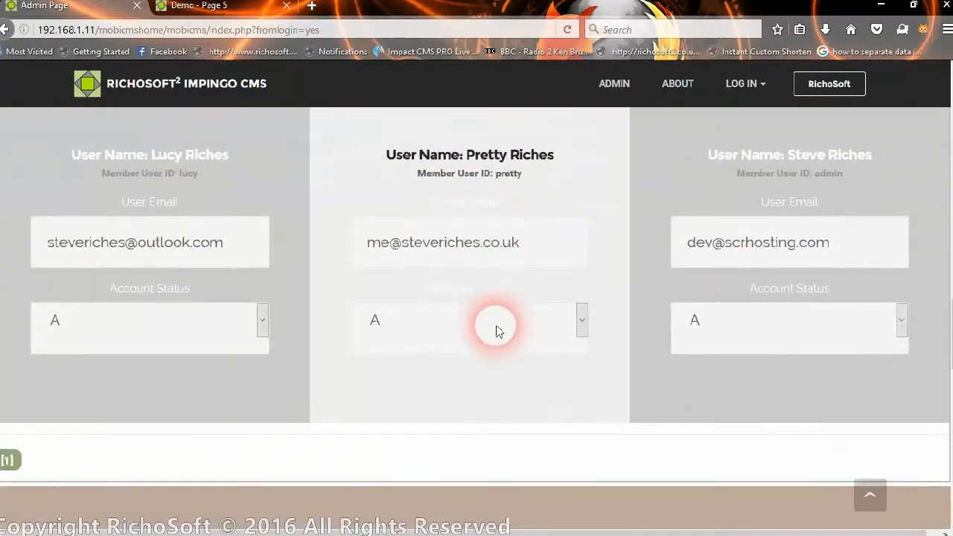
{"action": "scroll", "coordinate": [498, 328], "scroll_direction": "down", "scroll_amount": 4}
{"action": "scroll", "coordinate": [498, 328], "scroll_direction": "down", "scroll_amount": 3}
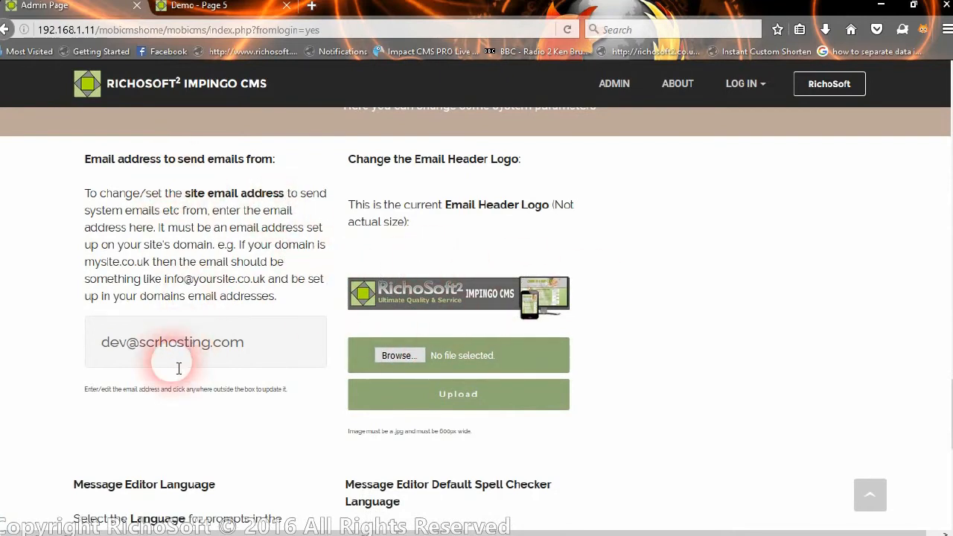
{"action": "scroll", "coordinate": [321, 385], "scroll_direction": "down", "scroll_amount": 3}
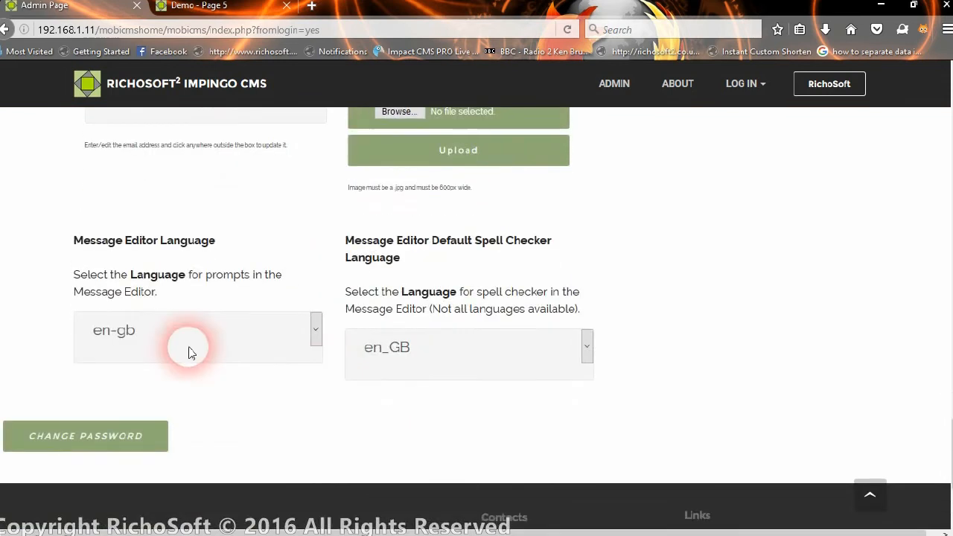
{"action": "left_click", "coordinate": [176, 334]}
{"action": "left_click", "coordinate": [177, 335]}
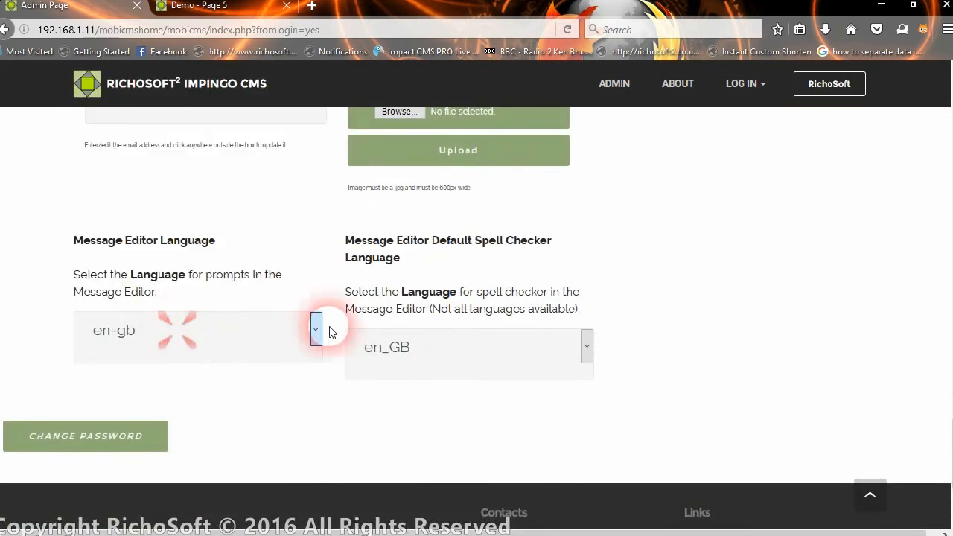
{"action": "left_click", "coordinate": [493, 348]}
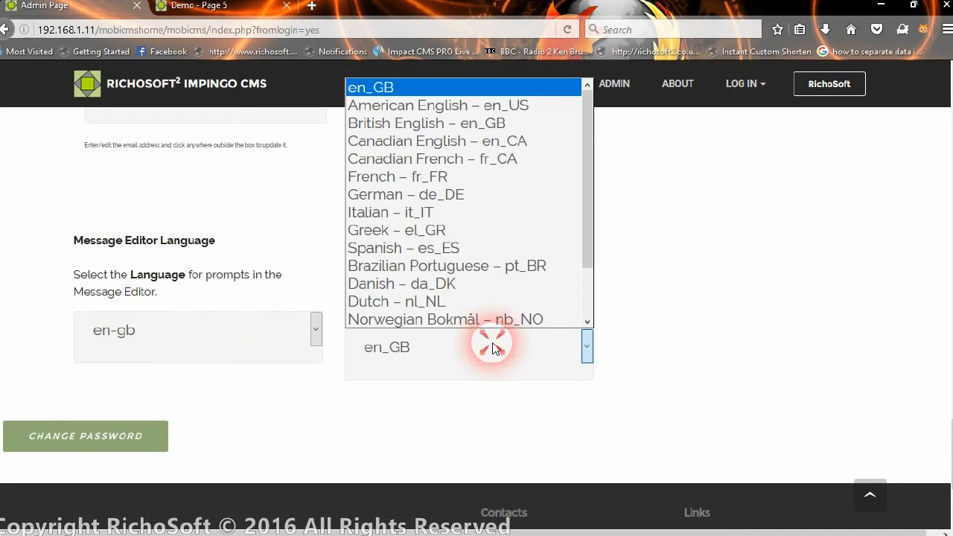
{"action": "left_click", "coordinate": [494, 348]}
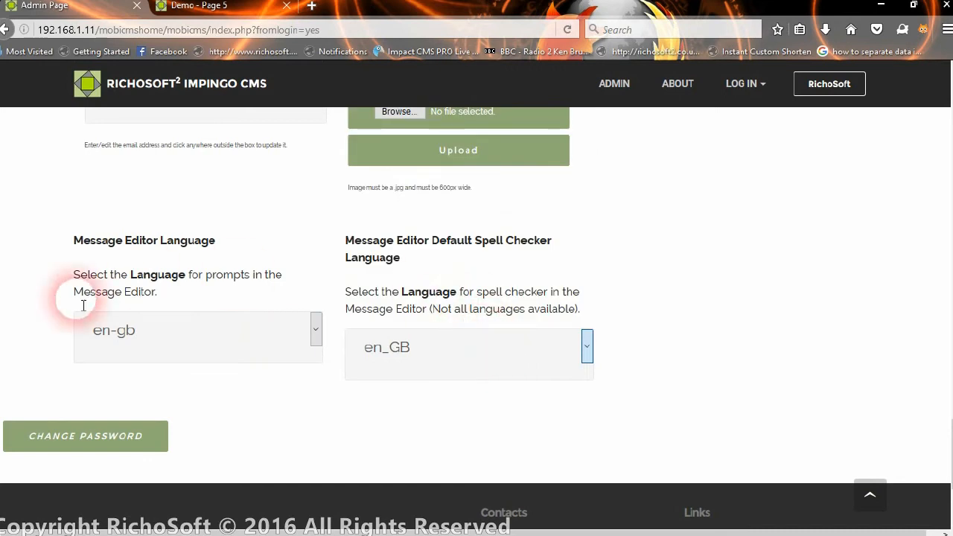
{"action": "left_click", "coordinate": [159, 334]}
{"action": "left_click", "coordinate": [162, 336]}
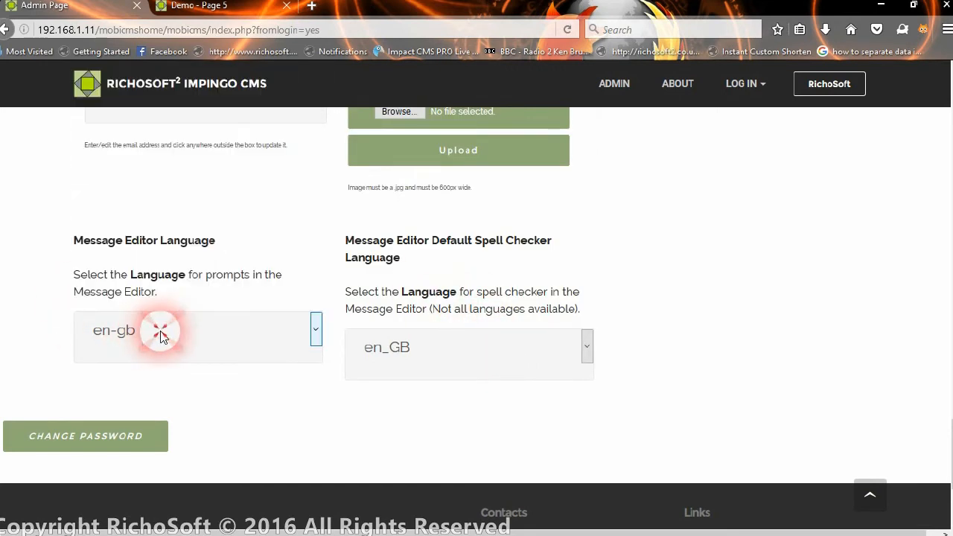
{"action": "left_click", "coordinate": [95, 440]}
{"action": "scroll", "coordinate": [149, 417], "scroll_direction": "down", "scroll_amount": 3}
{"action": "scroll", "coordinate": [156, 402], "scroll_direction": "down", "scroll_amount": 3}
{"action": "scroll", "coordinate": [154, 402], "scroll_direction": "up", "scroll_amount": 3}
{"action": "scroll", "coordinate": [153, 394], "scroll_direction": "up", "scroll_amount": 10}
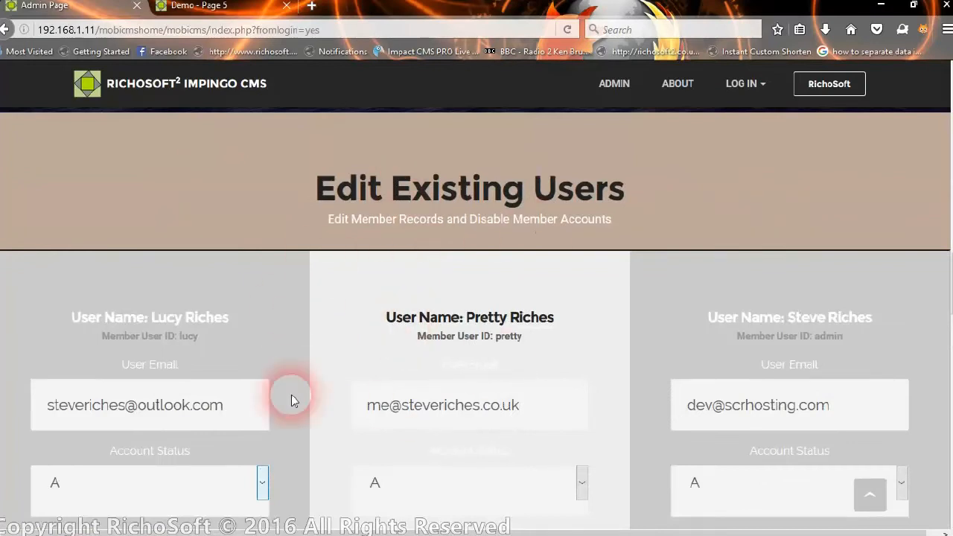
{"action": "scroll", "coordinate": [353, 392], "scroll_direction": "up", "scroll_amount": 5}
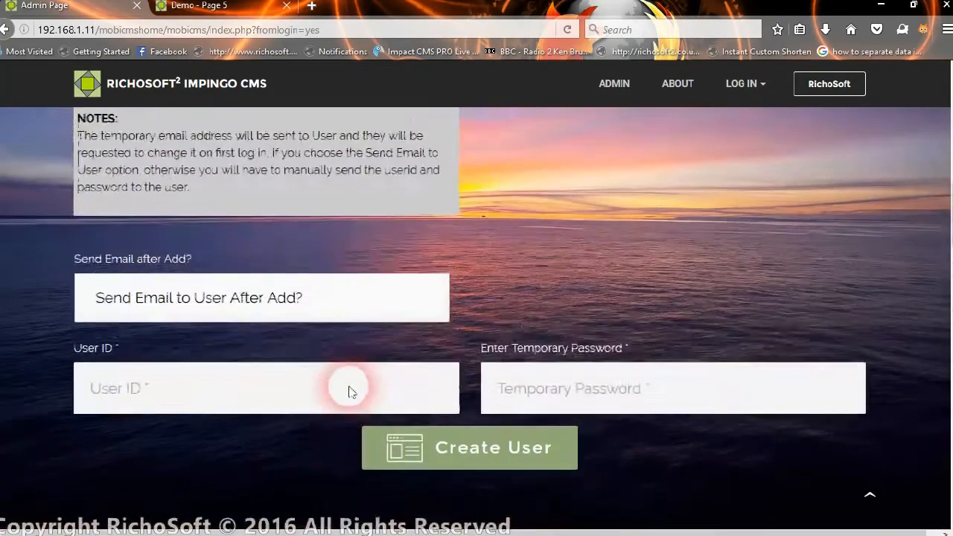
{"action": "scroll", "coordinate": [356, 393], "scroll_direction": "up", "scroll_amount": 1}
{"action": "scroll", "coordinate": [352, 391], "scroll_direction": "up", "scroll_amount": 2}
{"action": "scroll", "coordinate": [352, 392], "scroll_direction": "down", "scroll_amount": 5}
{"action": "scroll", "coordinate": [346, 372], "scroll_direction": "up", "scroll_amount": 15}
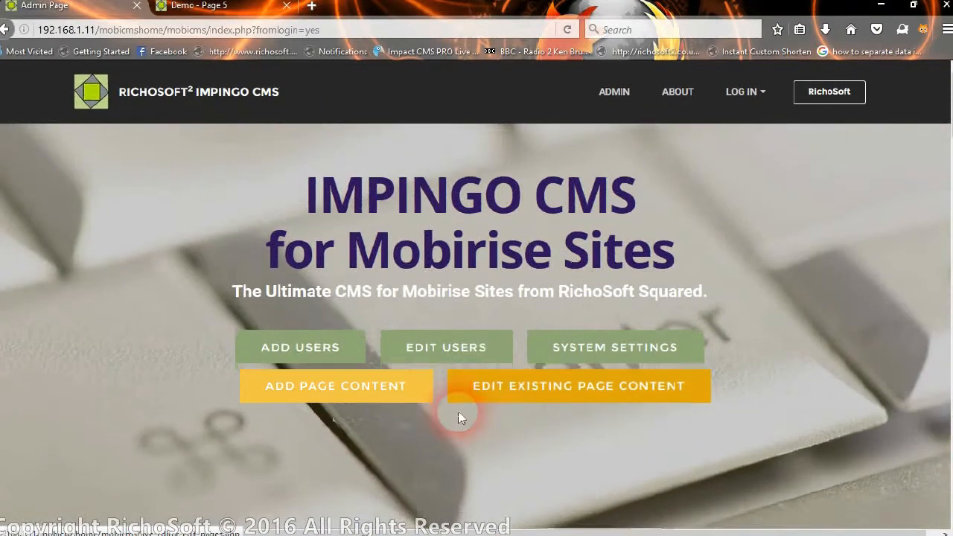
{"action": "scroll", "coordinate": [415, 413], "scroll_direction": "down", "scroll_amount": 10}
{"action": "scroll", "coordinate": [362, 488], "scroll_direction": "down", "scroll_amount": 15}
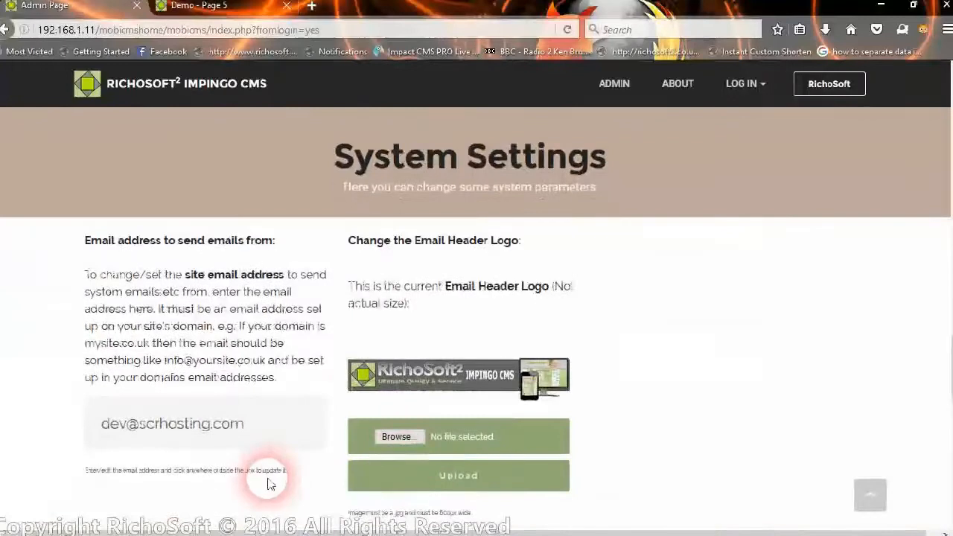
{"action": "scroll", "coordinate": [347, 417], "scroll_direction": "down", "scroll_amount": 2}
{"action": "scroll", "coordinate": [334, 347], "scroll_direction": "up", "scroll_amount": 10}
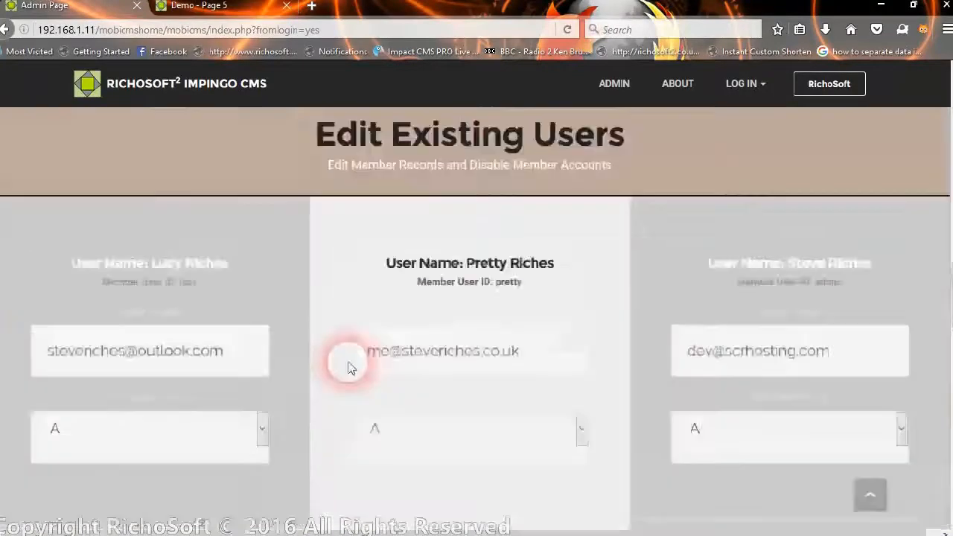
{"action": "scroll", "coordinate": [348, 365], "scroll_direction": "up", "scroll_amount": 10}
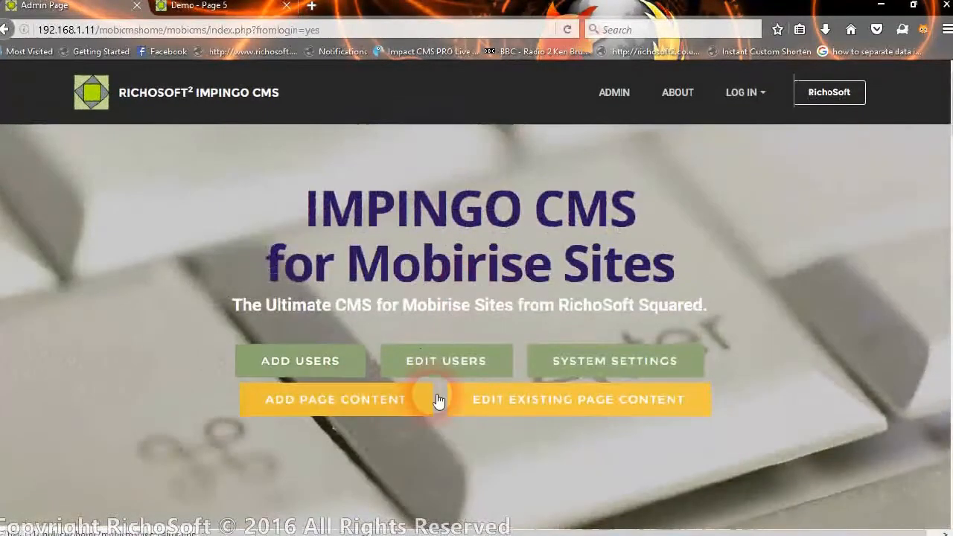
Load page2.php into Edit Existing Page Content, then return to the Demo - Page 5 tab.
{"action": "left_click", "coordinate": [582, 410]}
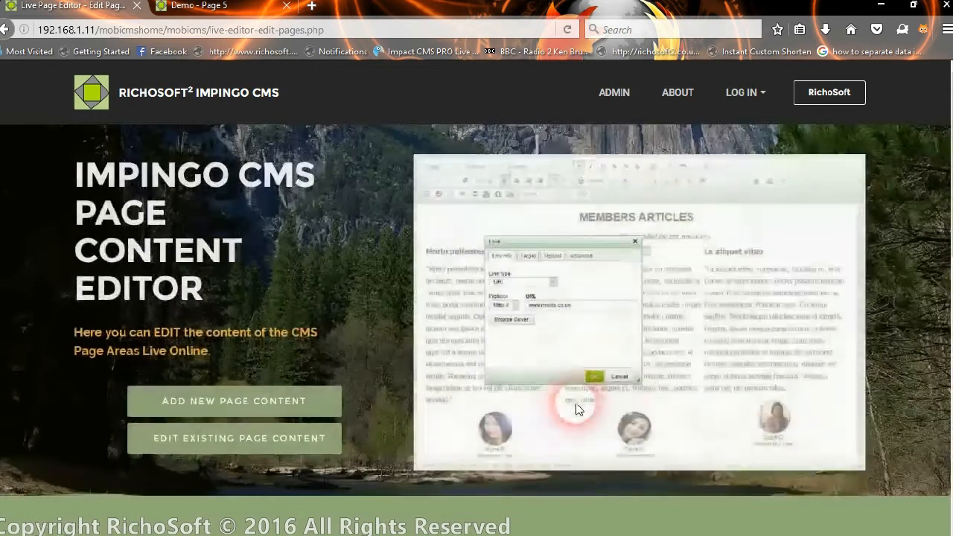
{"action": "scroll", "coordinate": [351, 387], "scroll_direction": "down", "scroll_amount": 6}
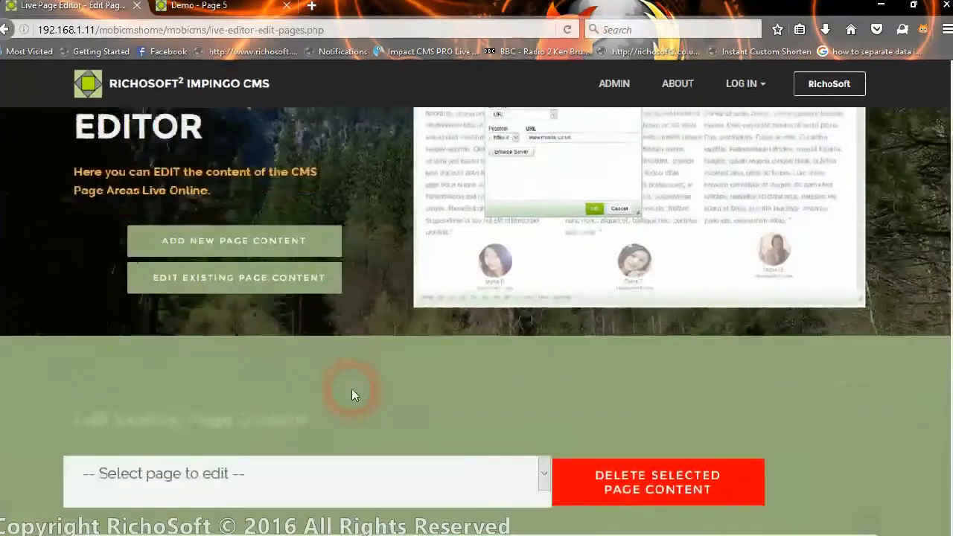
{"action": "scroll", "coordinate": [353, 391], "scroll_direction": "down", "scroll_amount": 1}
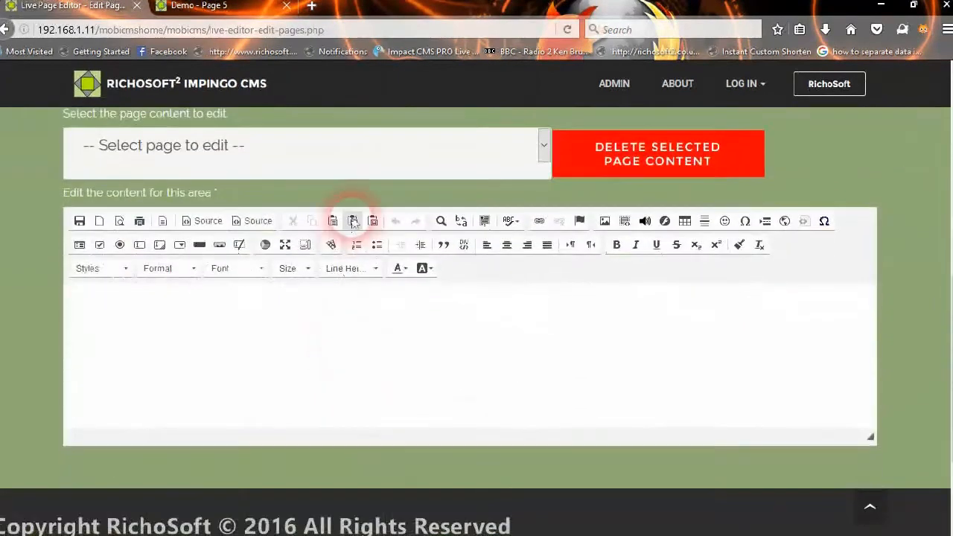
{"action": "left_click", "coordinate": [343, 149]}
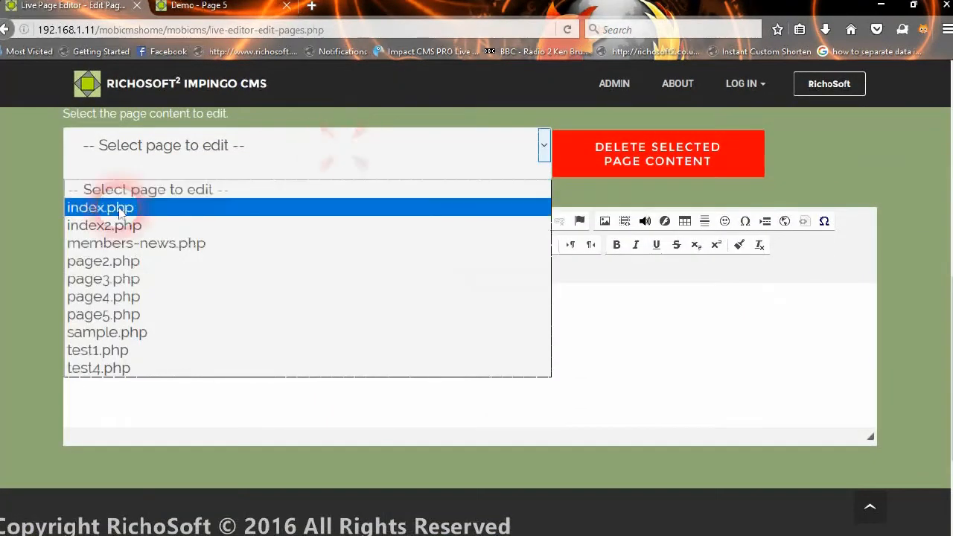
{"action": "left_click", "coordinate": [101, 261]}
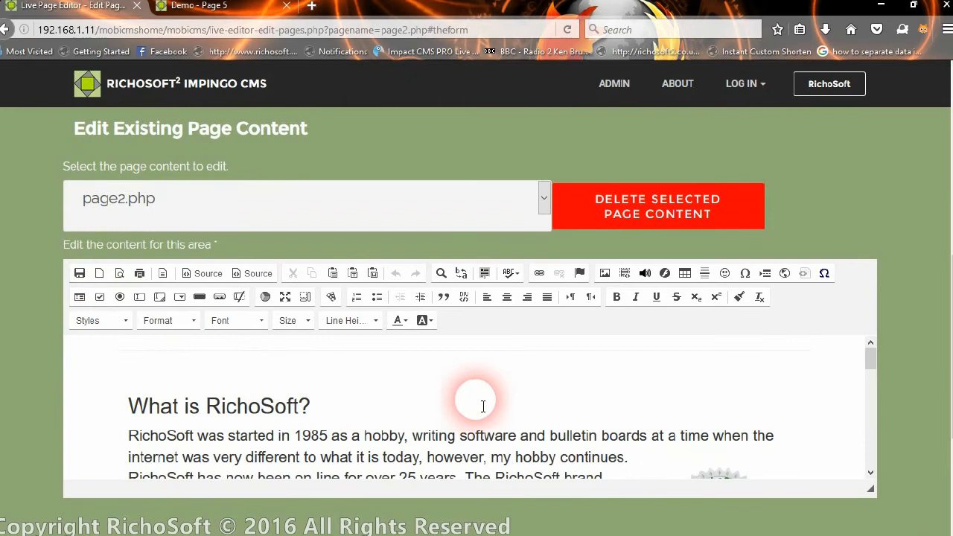
{"action": "scroll", "coordinate": [481, 402], "scroll_direction": "down", "scroll_amount": 4}
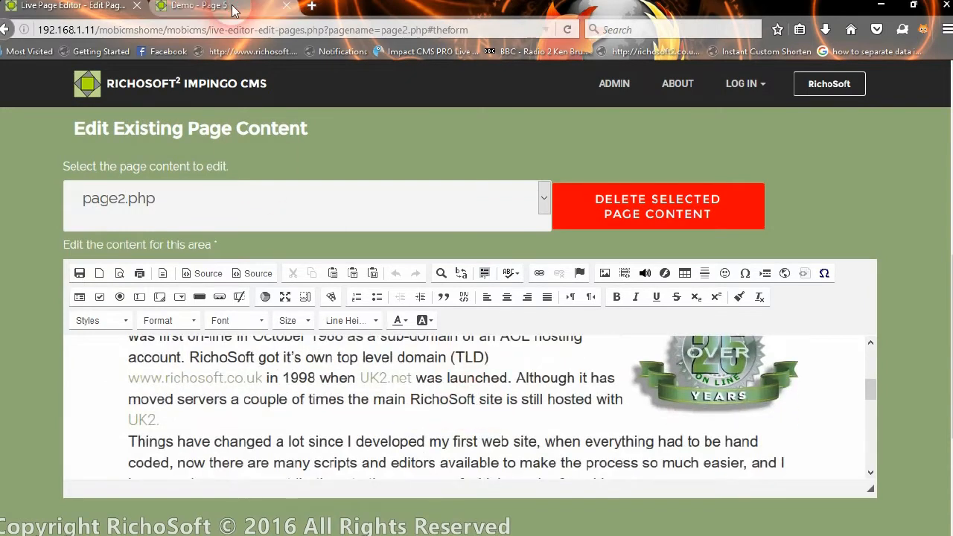
{"action": "left_click", "coordinate": [232, 10]}
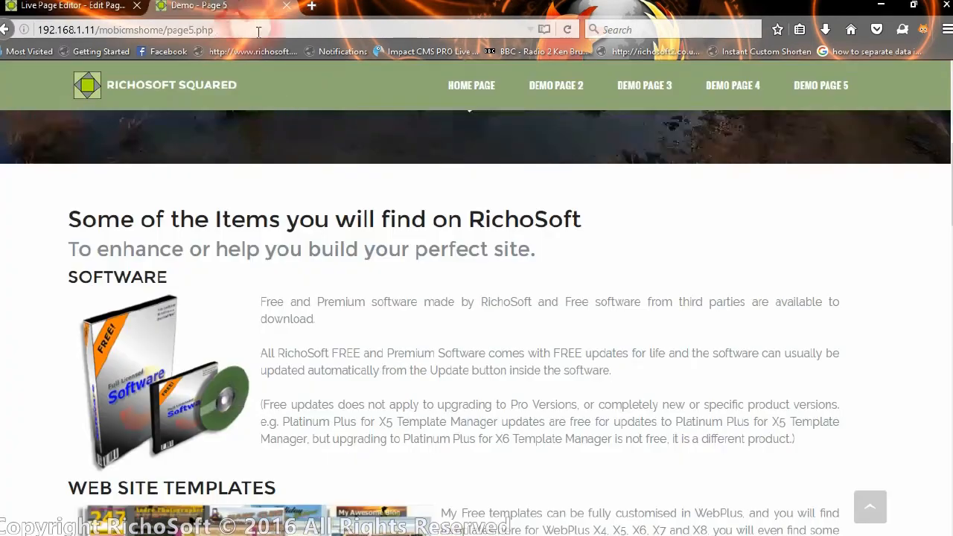
Scroll through the live Demo Page 2, then return to the Live Page Editor tab.
{"action": "left_click", "coordinate": [585, 93]}
{"action": "scroll", "coordinate": [580, 311], "scroll_direction": "down", "scroll_amount": 5}
{"action": "scroll", "coordinate": [580, 311], "scroll_direction": "down", "scroll_amount": 3}
{"action": "scroll", "coordinate": [484, 343], "scroll_direction": "down", "scroll_amount": 3}
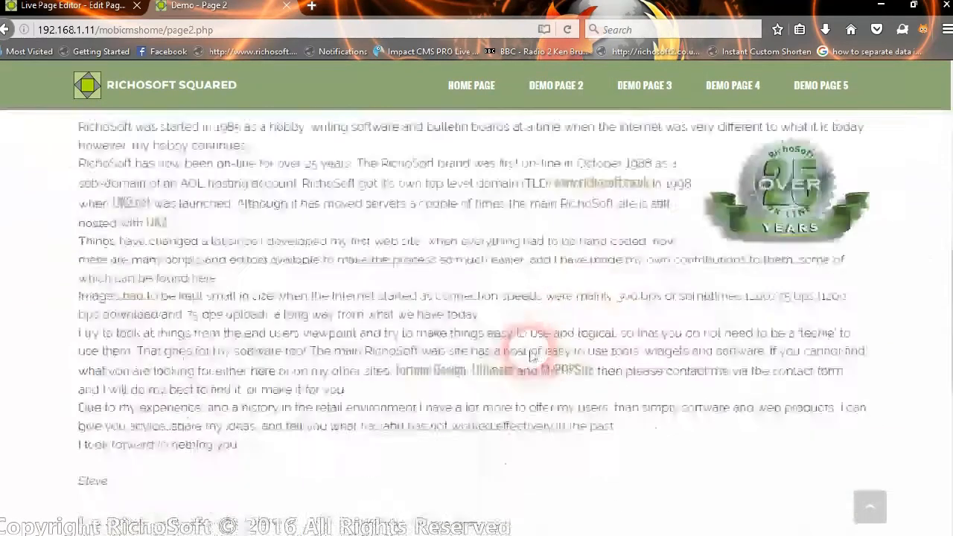
{"action": "scroll", "coordinate": [533, 357], "scroll_direction": "down", "scroll_amount": 3}
{"action": "scroll", "coordinate": [543, 425], "scroll_direction": "up", "scroll_amount": 8}
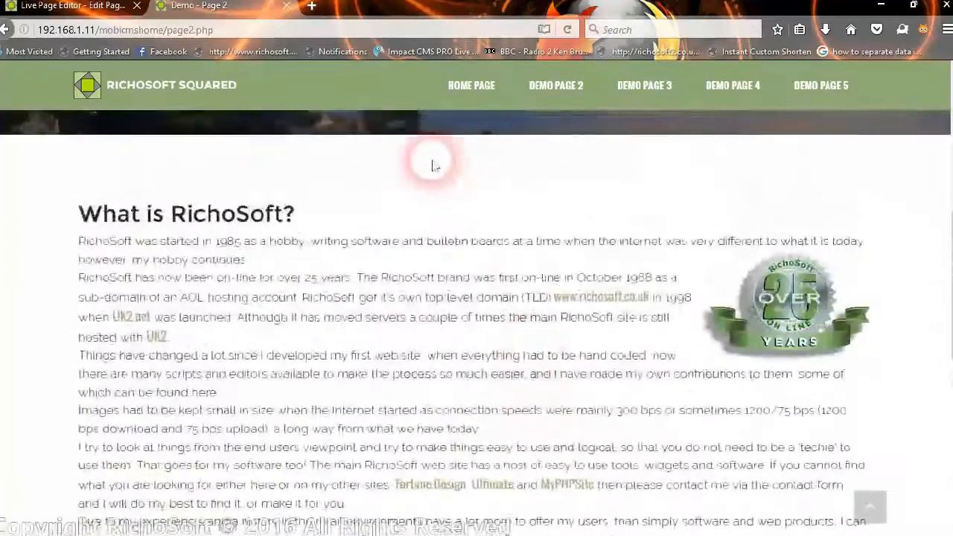
{"action": "left_click", "coordinate": [100, 5]}
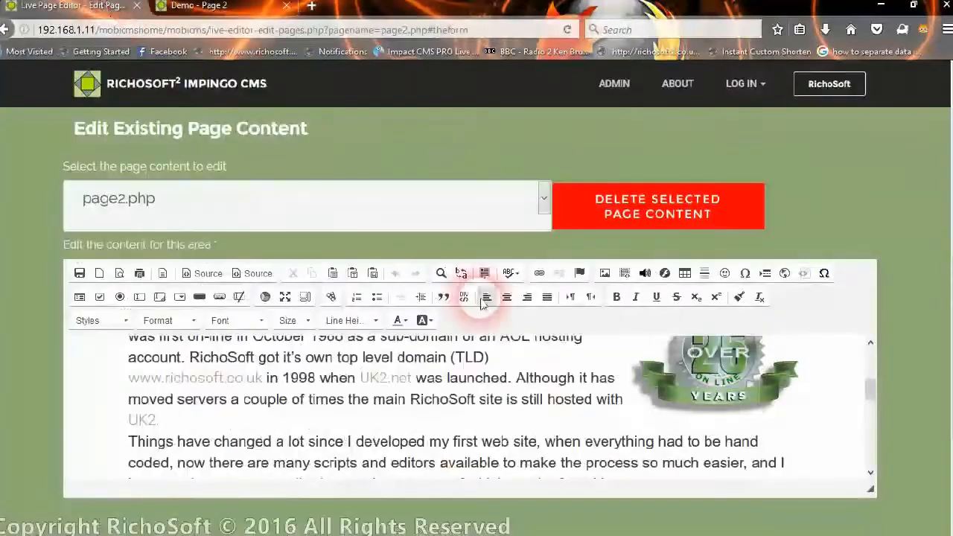
{"action": "left_click_drag", "start_coordinate": [873, 392], "coordinate": [842, 359]}
{"action": "left_click", "coordinate": [598, 411]}
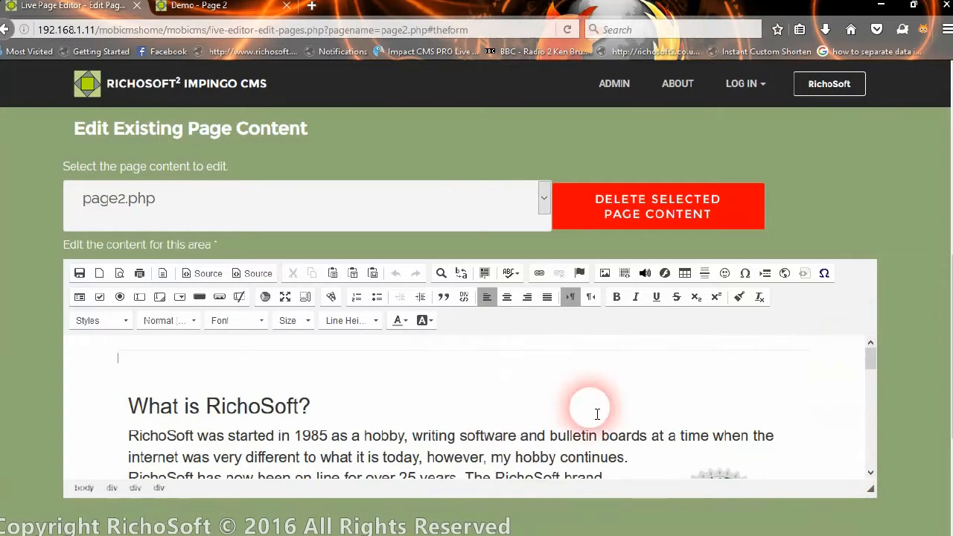
{"action": "scroll", "coordinate": [587, 420], "scroll_direction": "down", "scroll_amount": 2}
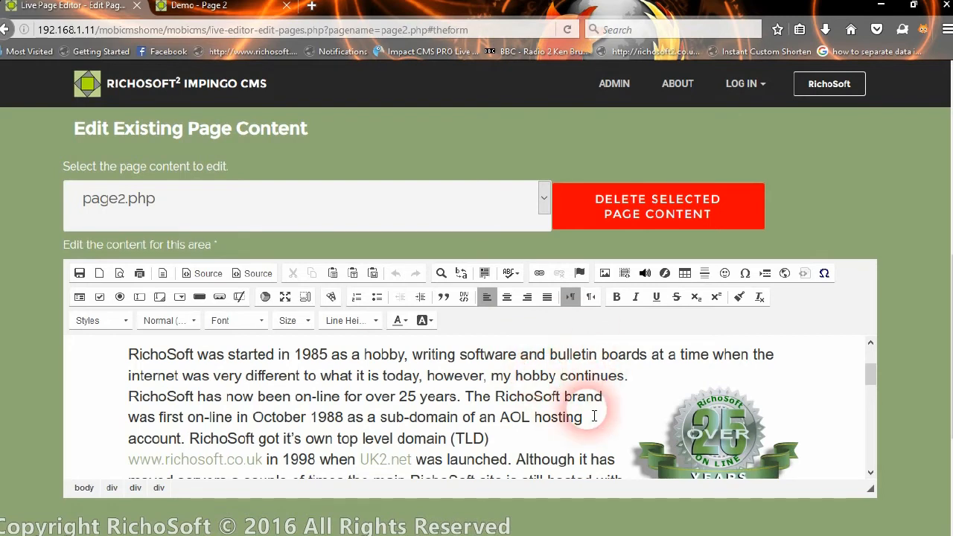
{"action": "scroll", "coordinate": [675, 408], "scroll_direction": "down", "scroll_amount": 3}
{"action": "scroll", "coordinate": [674, 406], "scroll_direction": "up", "scroll_amount": 3}
{"action": "scroll", "coordinate": [428, 347], "scroll_direction": "up", "scroll_amount": 3}
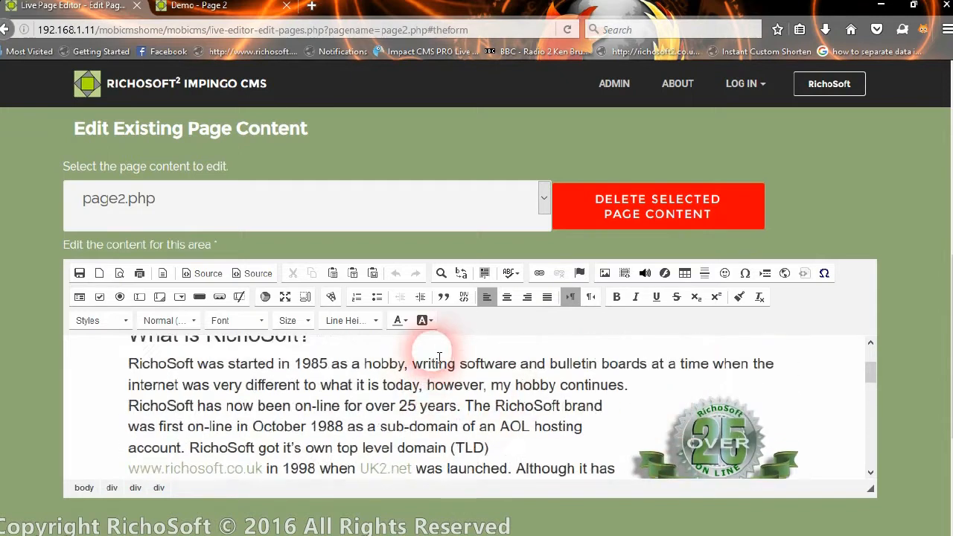
{"action": "scroll", "coordinate": [393, 437], "scroll_direction": "down", "scroll_amount": 3}
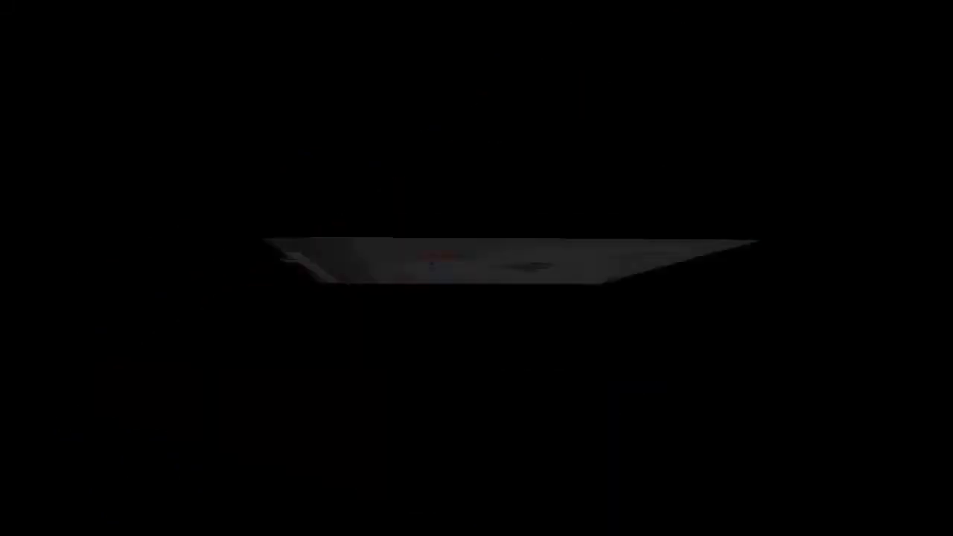
Swap the OVER 25 YEARS badge for sandwich image 147896d8 from the server image browser.
{"action": "double_click", "coordinate": [786, 467]}
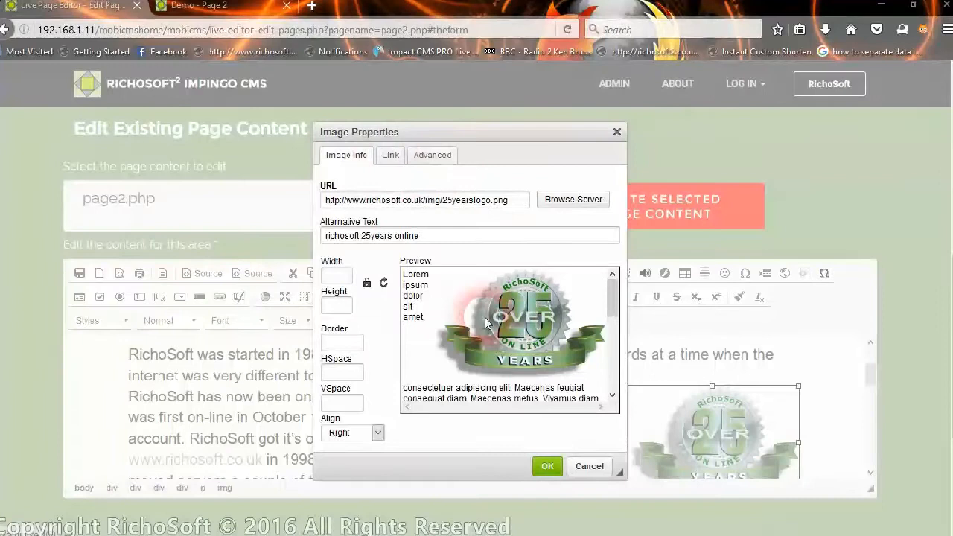
{"action": "left_click", "coordinate": [592, 199]}
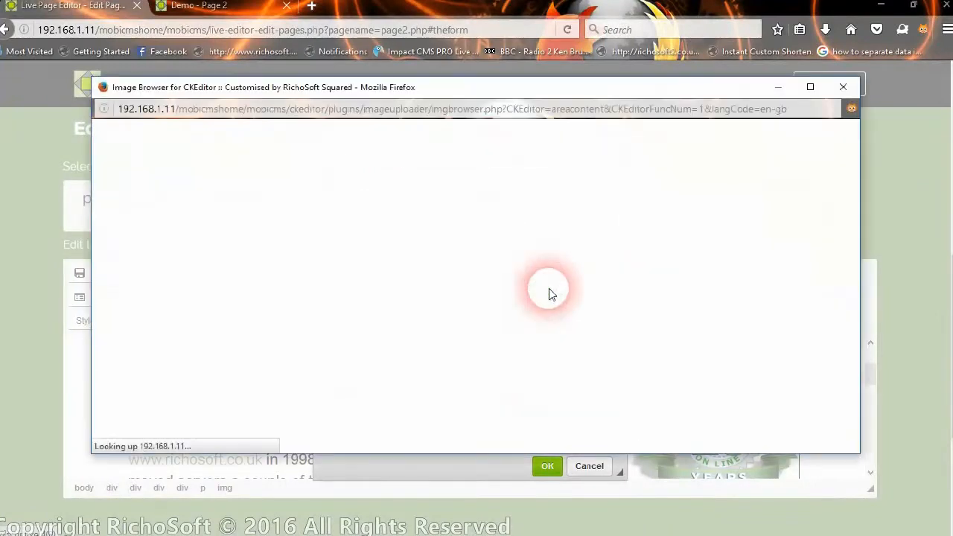
{"action": "scroll", "coordinate": [715, 276], "scroll_direction": "down", "scroll_amount": 6}
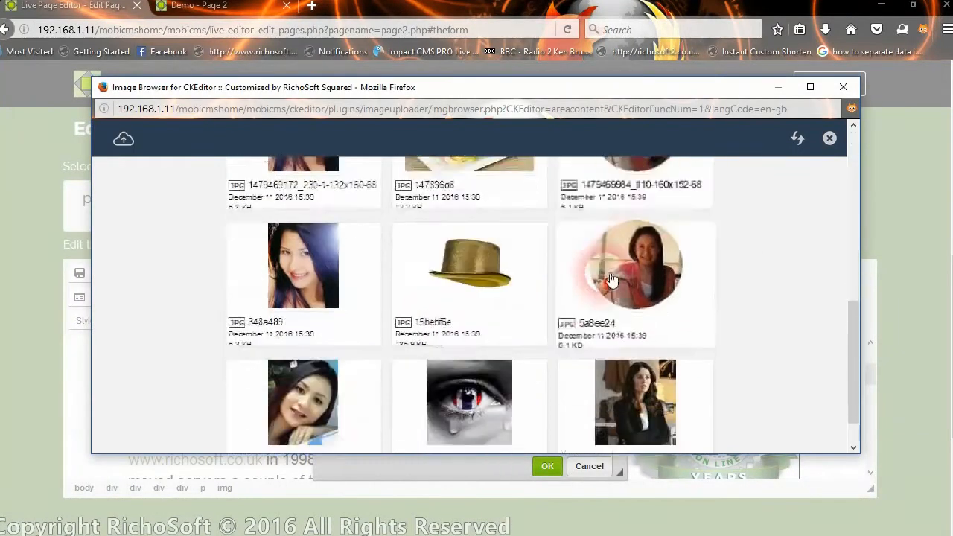
{"action": "scroll", "coordinate": [610, 280], "scroll_direction": "up", "scroll_amount": 6}
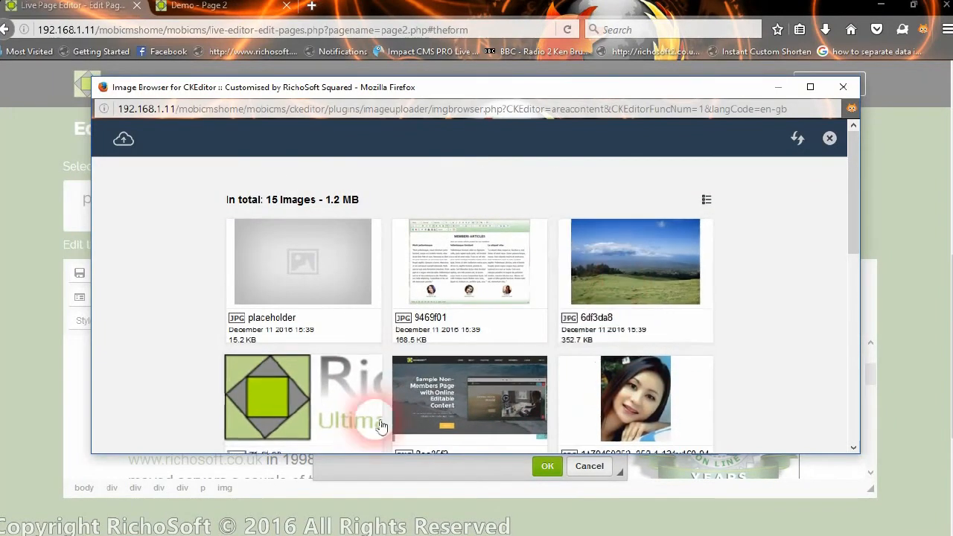
{"action": "scroll", "coordinate": [457, 297], "scroll_direction": "down", "scroll_amount": 5}
{"action": "left_click", "coordinate": [459, 293]}
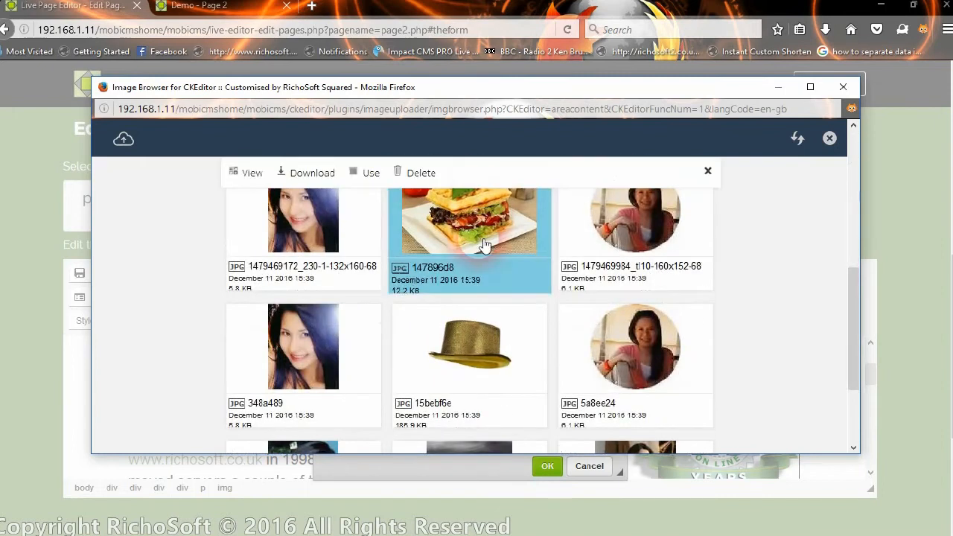
{"action": "left_click", "coordinate": [350, 180]}
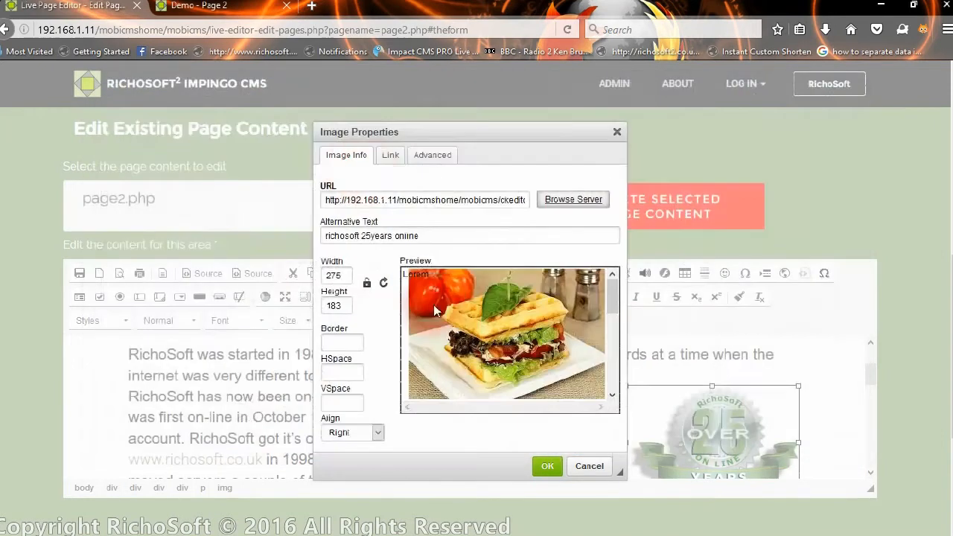
{"action": "left_click", "coordinate": [546, 466]}
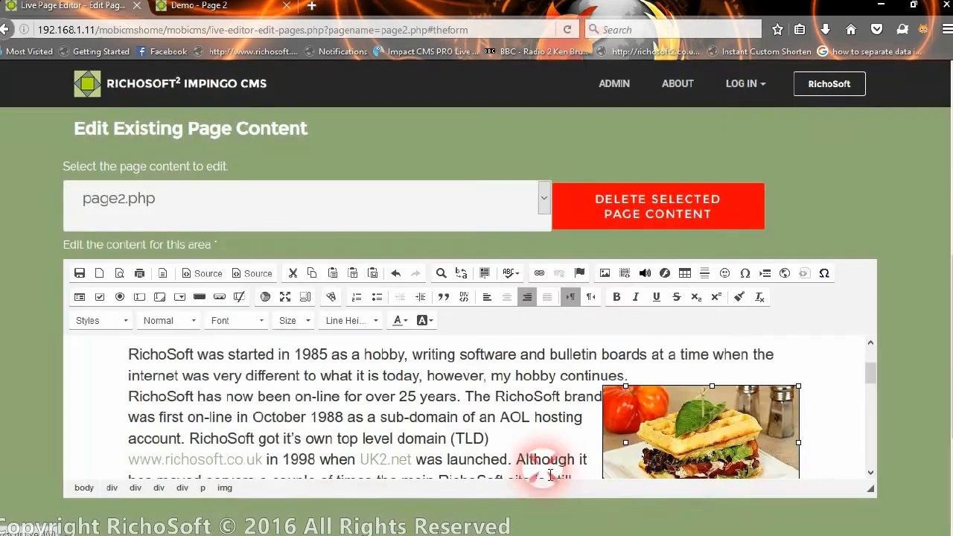
Inspect the sandwich image's Advanced and Link properties, then cancel without changes.
{"action": "scroll", "coordinate": [724, 407], "scroll_direction": "down", "scroll_amount": 3}
{"action": "scroll", "coordinate": [670, 398], "scroll_direction": "up", "scroll_amount": 3}
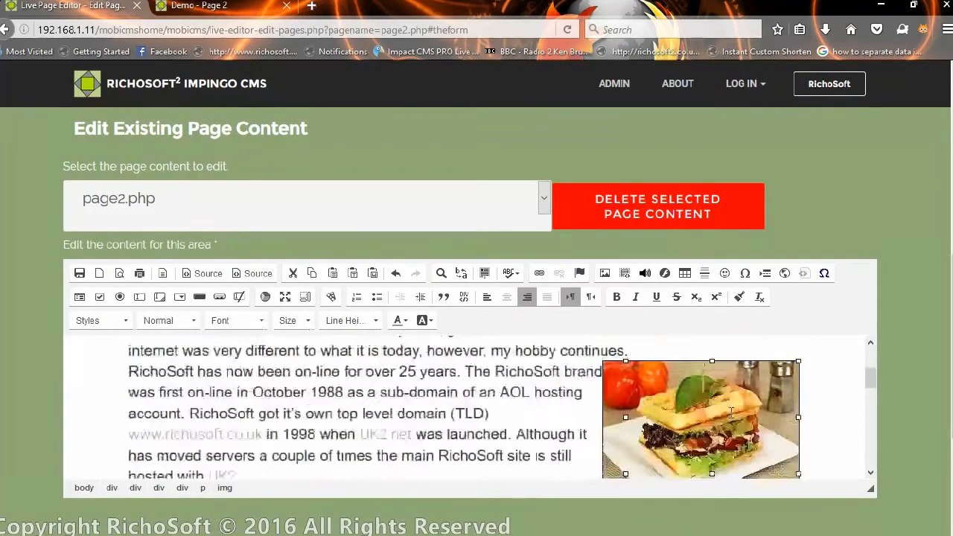
{"action": "double_click", "coordinate": [678, 398]}
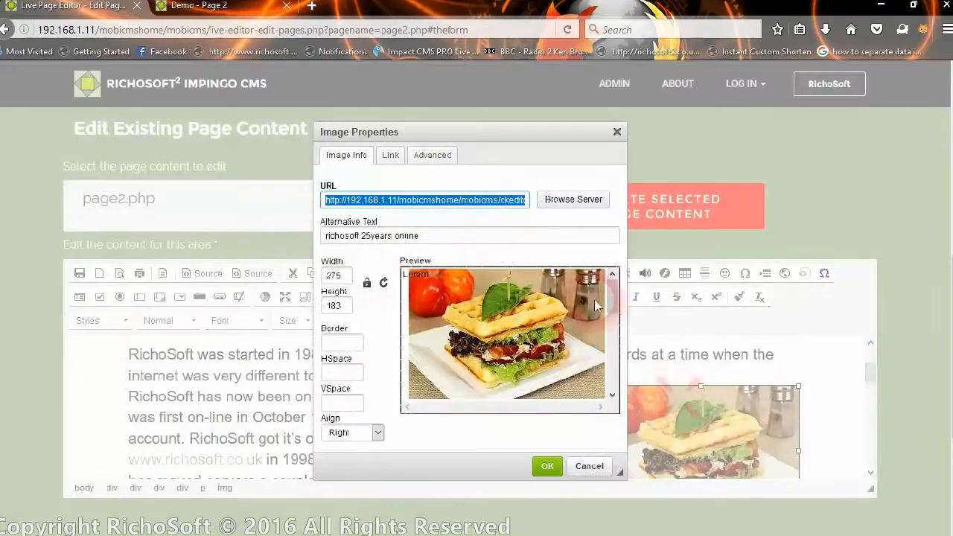
{"action": "left_click", "coordinate": [417, 158]}
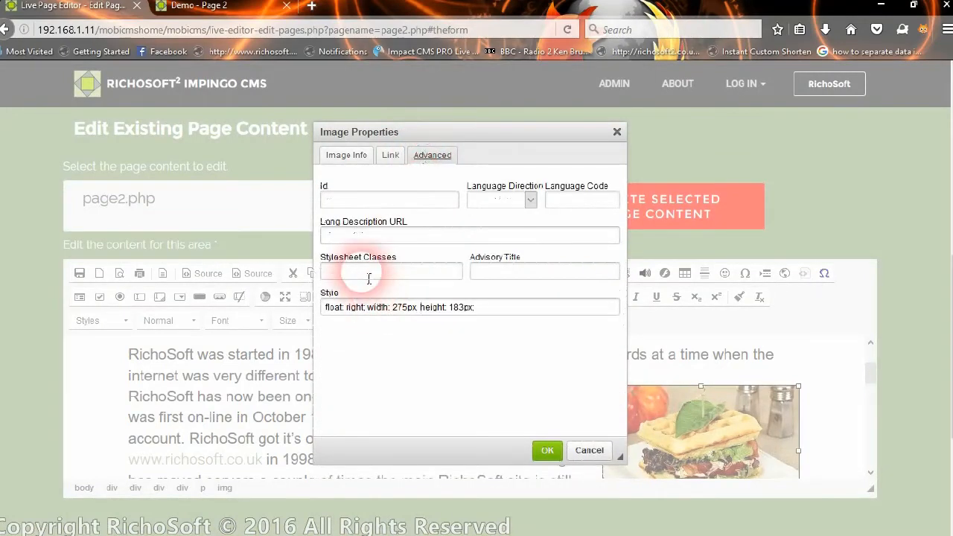
{"action": "left_click", "coordinate": [376, 272]}
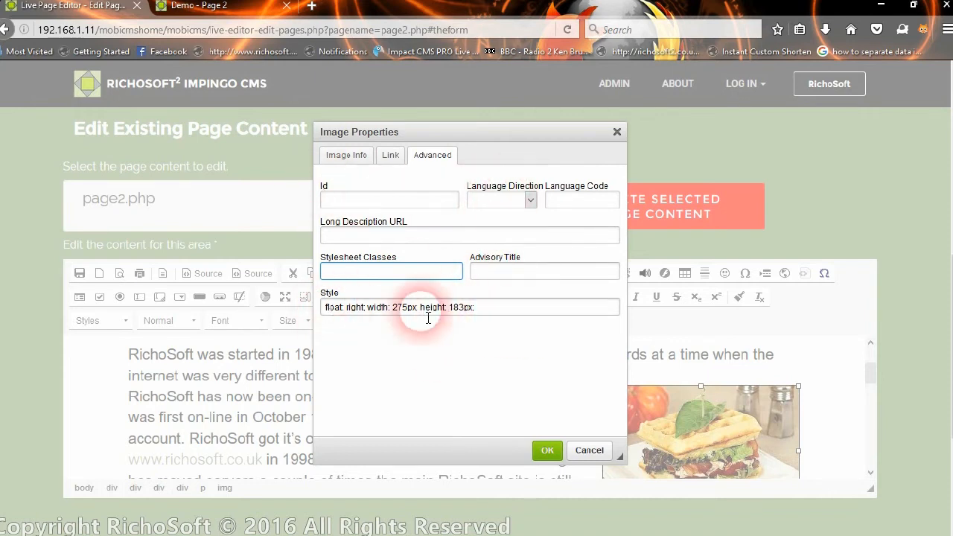
{"action": "left_click", "coordinate": [390, 154]}
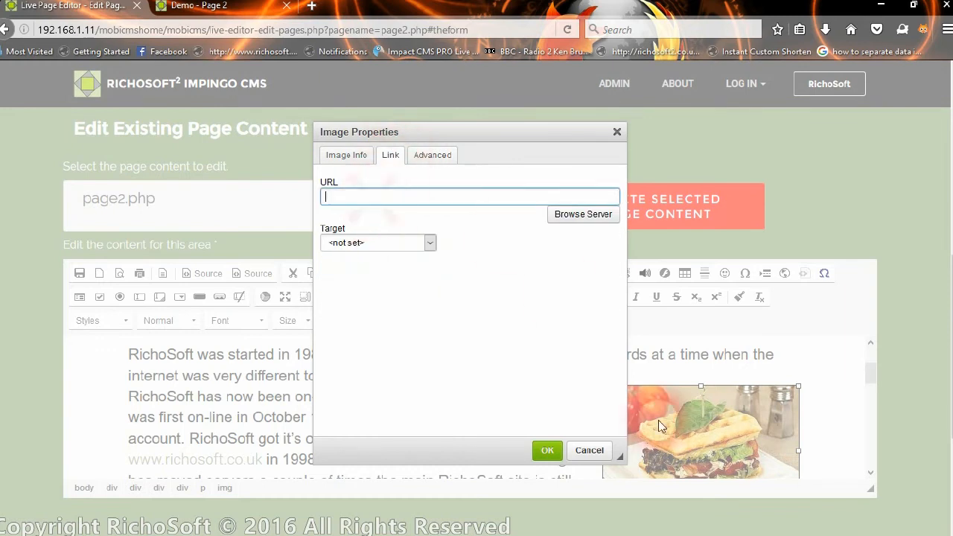
{"action": "left_click", "coordinate": [589, 451]}
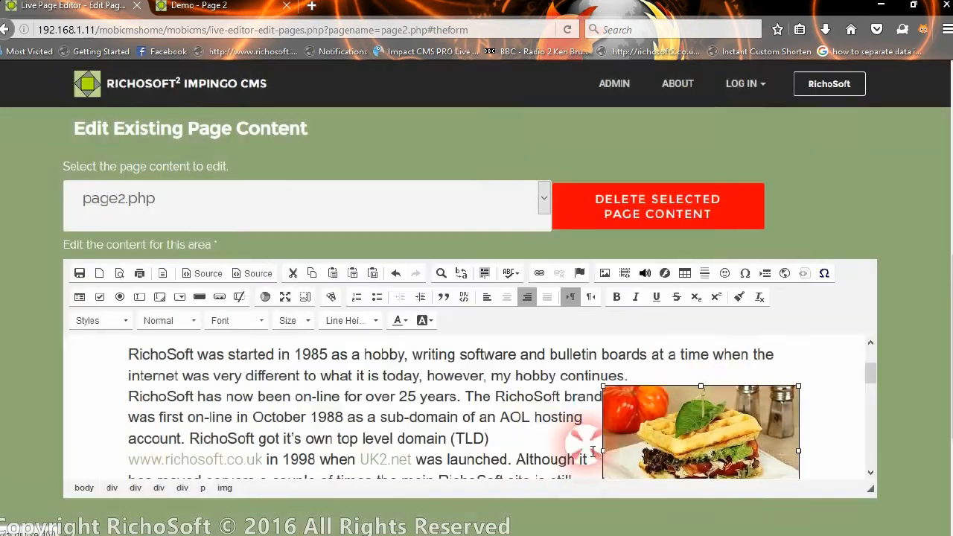
Load page3.php into the editor from the page dropdown.
{"action": "scroll", "coordinate": [566, 394], "scroll_direction": "down", "scroll_amount": 1}
{"action": "scroll", "coordinate": [246, 350], "scroll_direction": "up", "scroll_amount": 3}
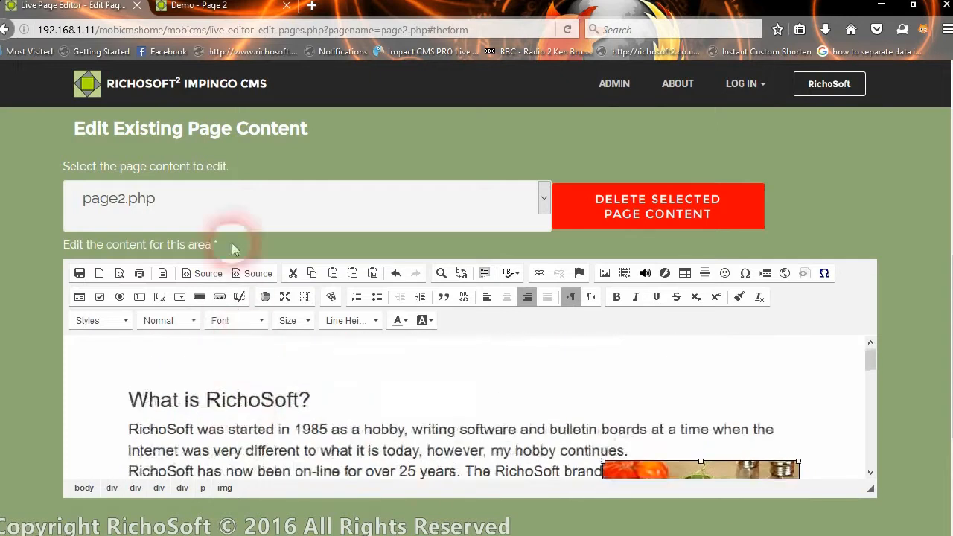
{"action": "left_click", "coordinate": [235, 214]}
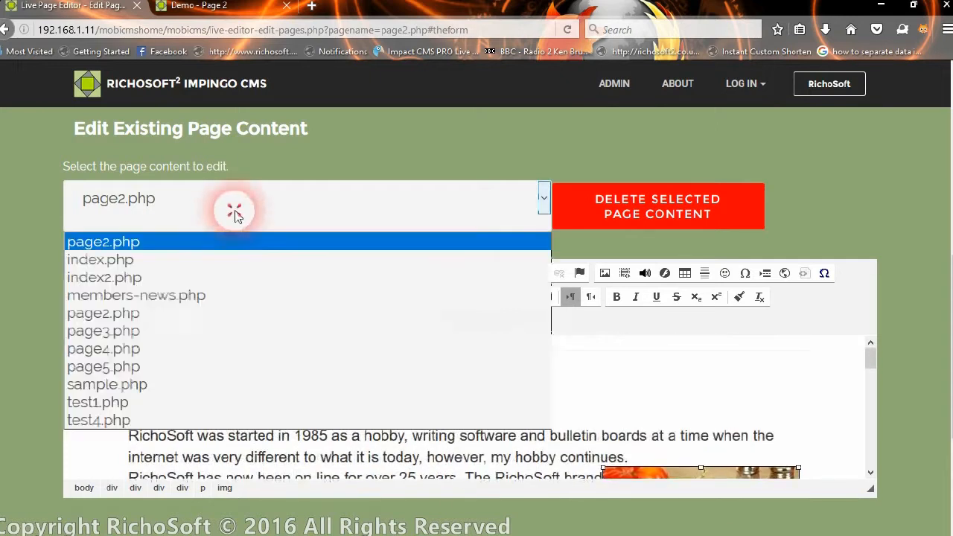
{"action": "left_click", "coordinate": [131, 335]}
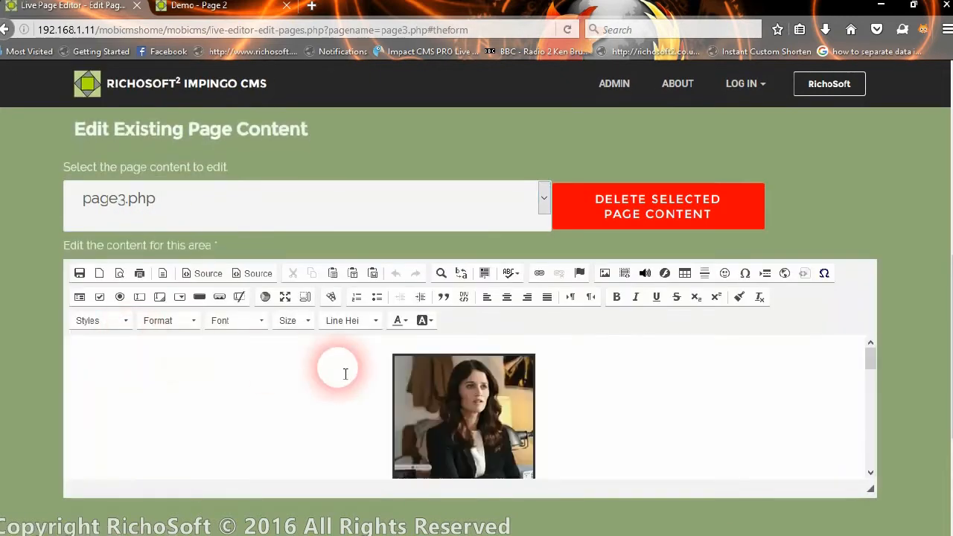
{"action": "scroll", "coordinate": [706, 408], "scroll_direction": "down", "scroll_amount": 2}
{"action": "scroll", "coordinate": [706, 408], "scroll_direction": "down", "scroll_amount": 4}
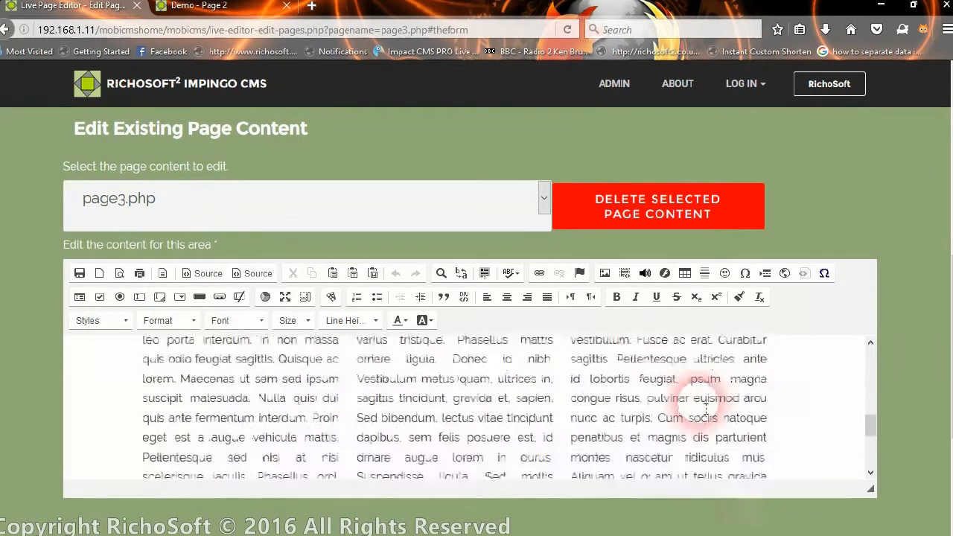
{"action": "scroll", "coordinate": [662, 412], "scroll_direction": "up", "scroll_amount": 3}
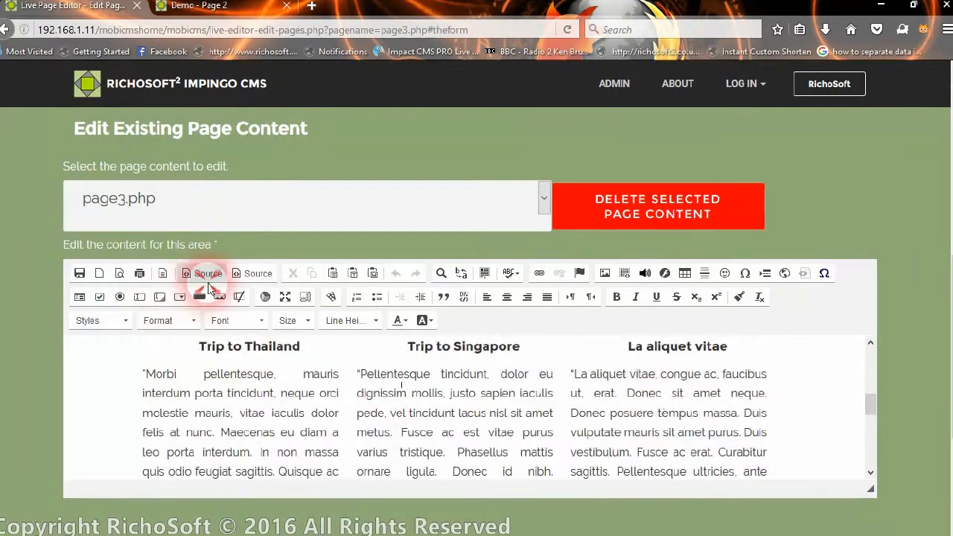
{"action": "left_click", "coordinate": [203, 274]}
{"action": "scroll", "coordinate": [480, 389], "scroll_direction": "down", "scroll_amount": 3}
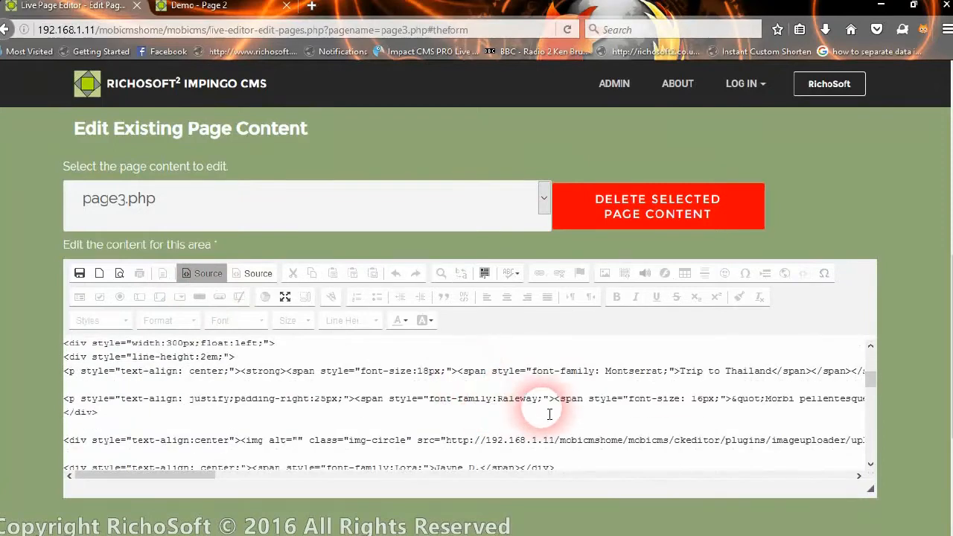
{"action": "scroll", "coordinate": [495, 440], "scroll_direction": "down", "scroll_amount": 3}
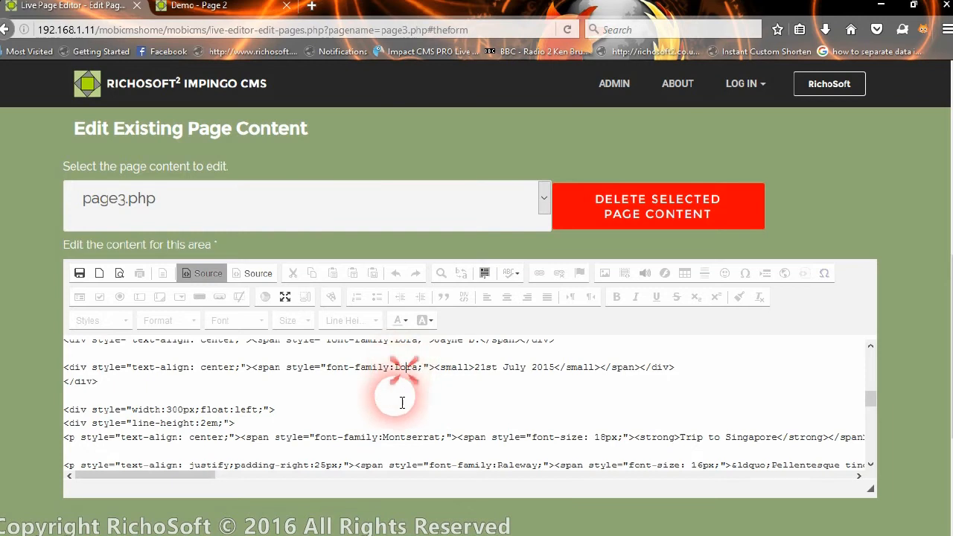
{"action": "scroll", "coordinate": [366, 452], "scroll_direction": "down", "scroll_amount": 2}
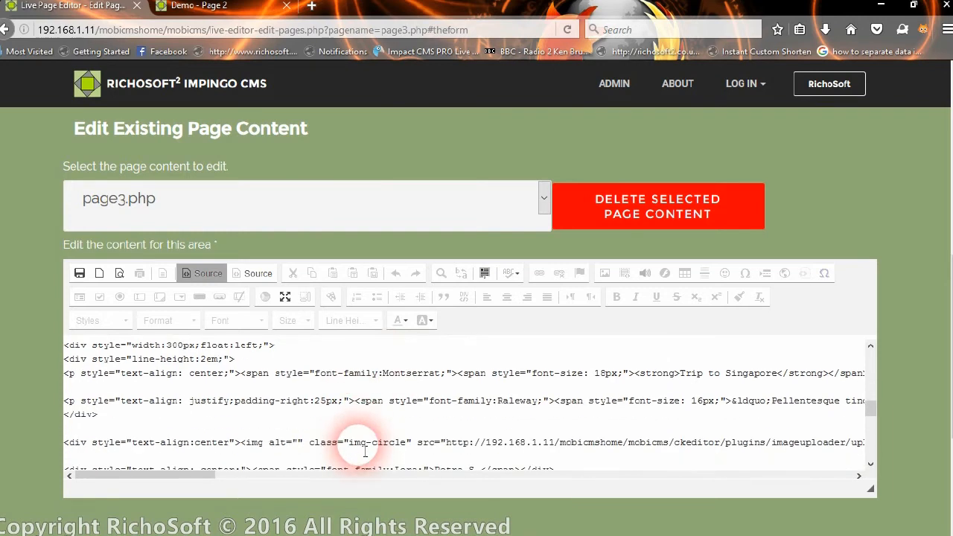
{"action": "left_click", "coordinate": [405, 370], "text": "shift"}
{"action": "scroll", "coordinate": [312, 391], "scroll_direction": "down", "scroll_amount": 4}
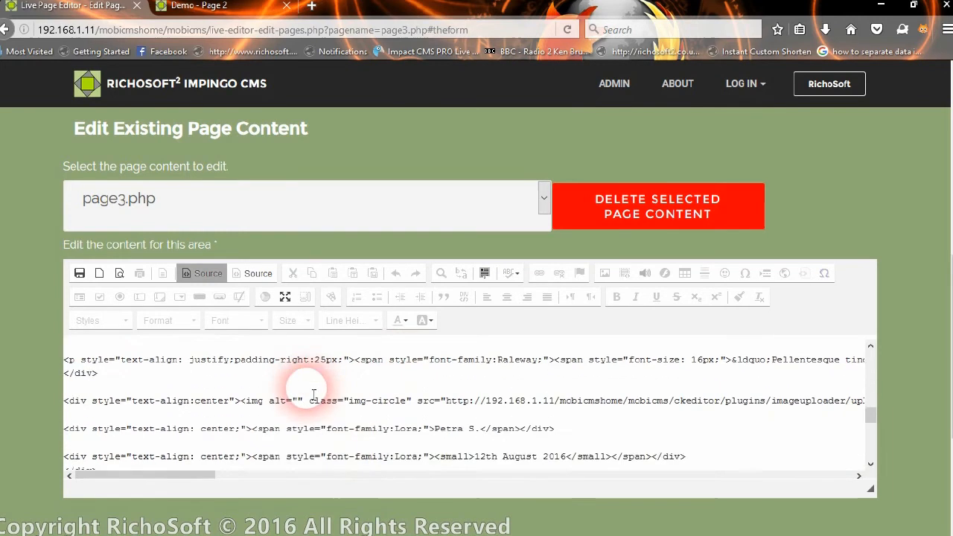
{"action": "scroll", "coordinate": [314, 394], "scroll_direction": "down", "scroll_amount": 5}
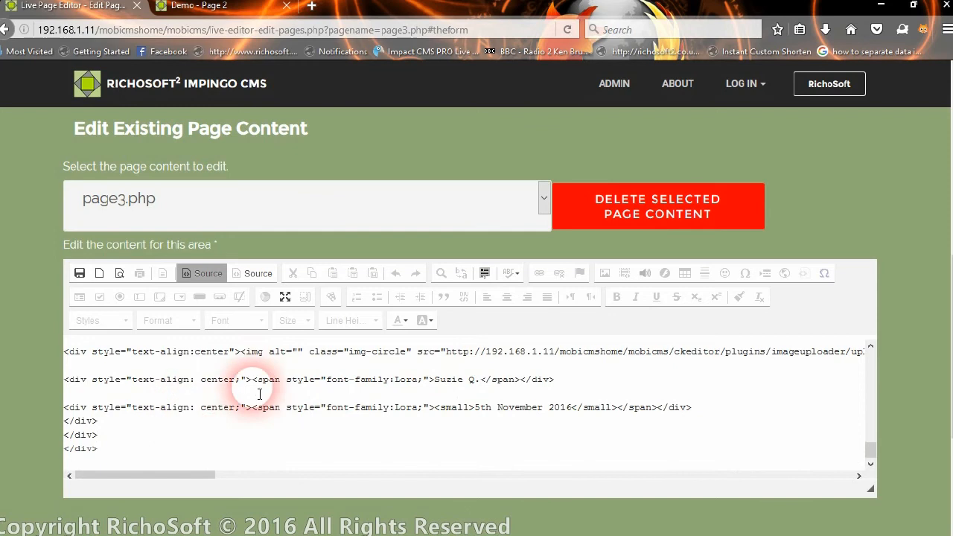
{"action": "left_click_drag", "start_coordinate": [350, 351], "coordinate": [401, 351]}
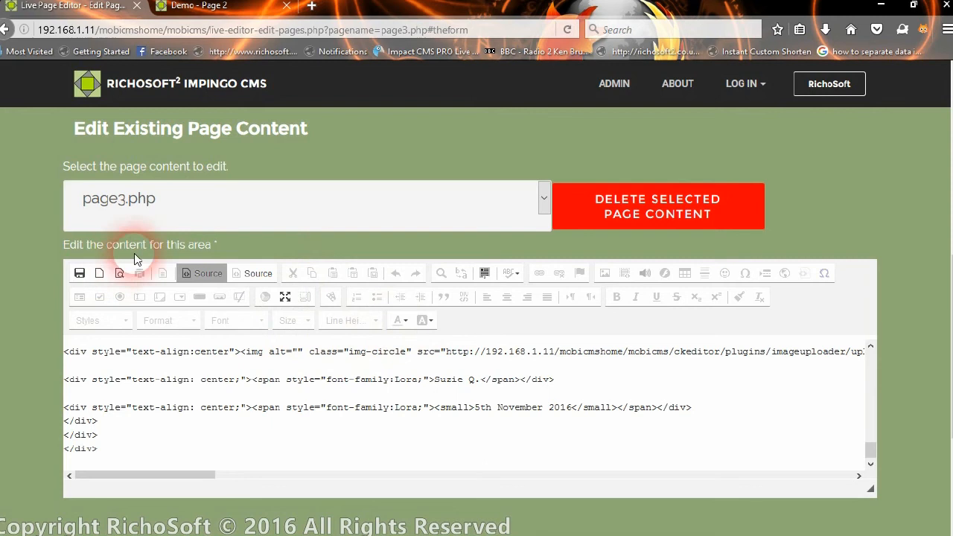
{"action": "left_click", "coordinate": [205, 273]}
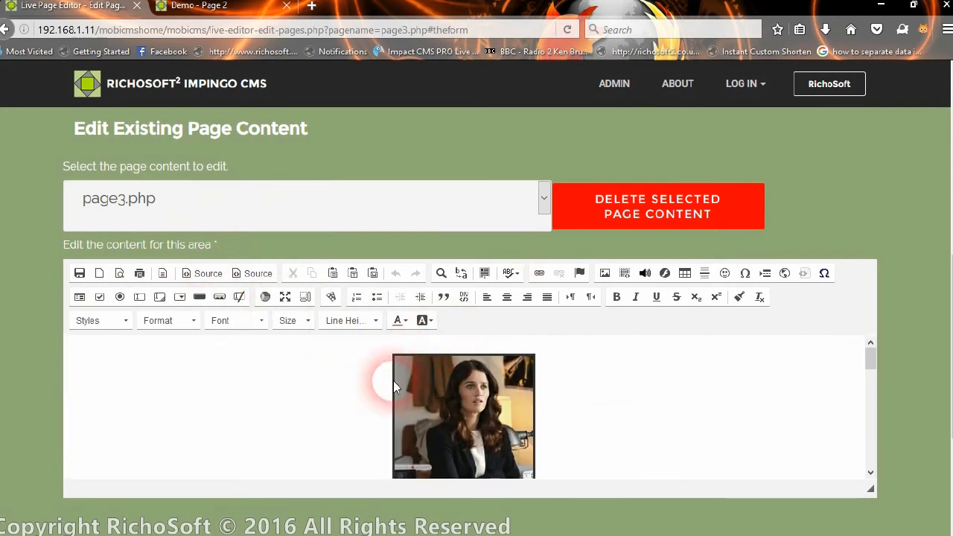
{"action": "scroll", "coordinate": [343, 358], "scroll_direction": "down", "scroll_amount": 5}
Select the Thailand article text and browse the font list, keeping the current font.
{"action": "scroll", "coordinate": [328, 387], "scroll_direction": "up", "scroll_amount": 2}
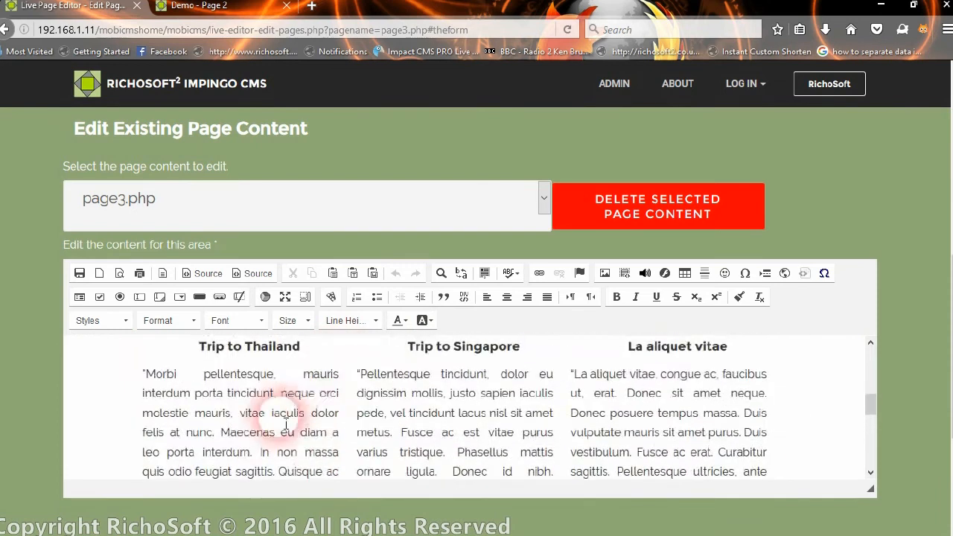
{"action": "left_click", "coordinate": [252, 413]}
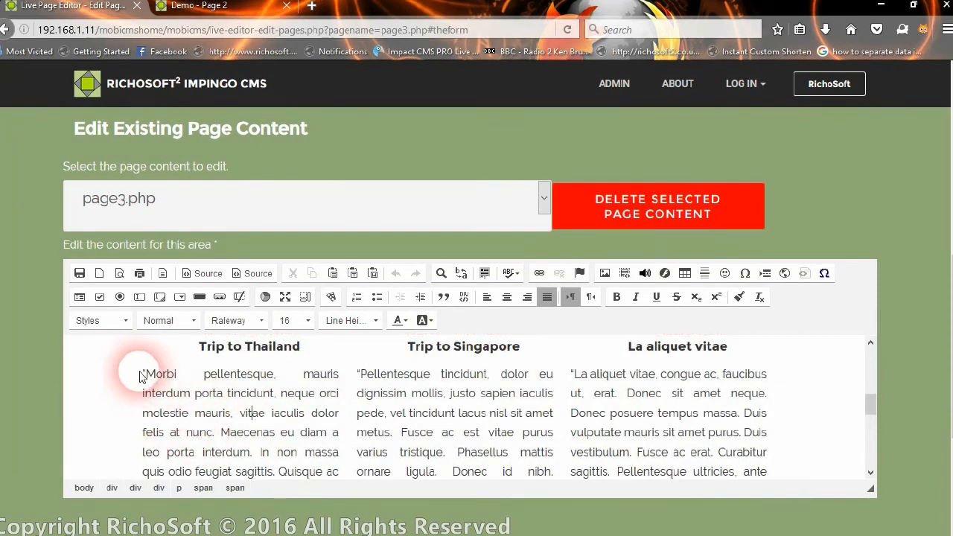
{"action": "left_click_drag", "start_coordinate": [141, 372], "coordinate": [341, 462]}
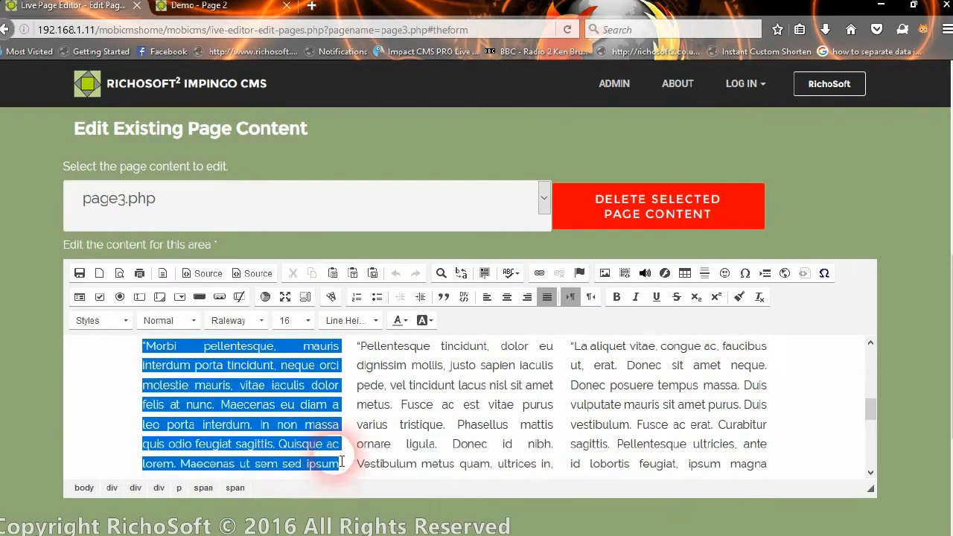
{"action": "left_click", "coordinate": [234, 319]}
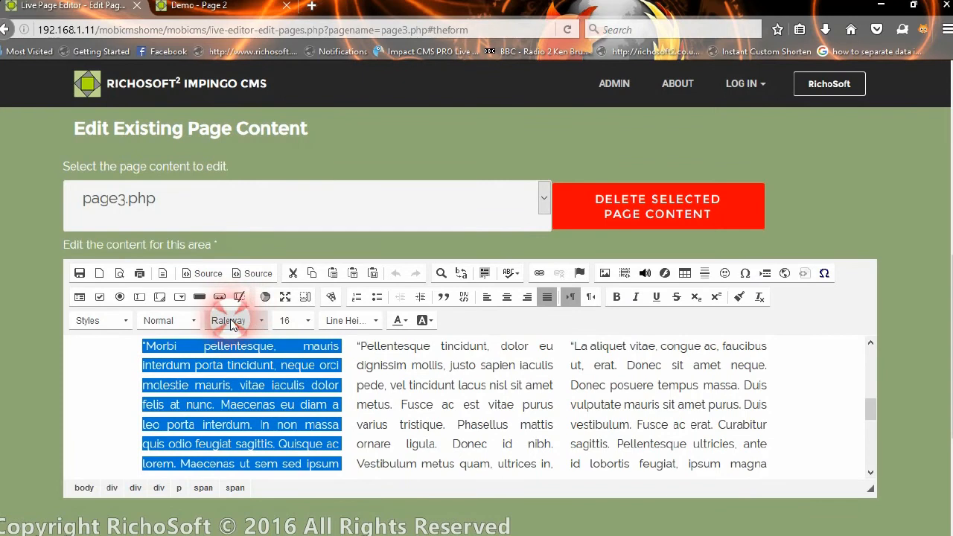
{"action": "left_click_drag", "start_coordinate": [305, 427], "coordinate": [304, 447]}
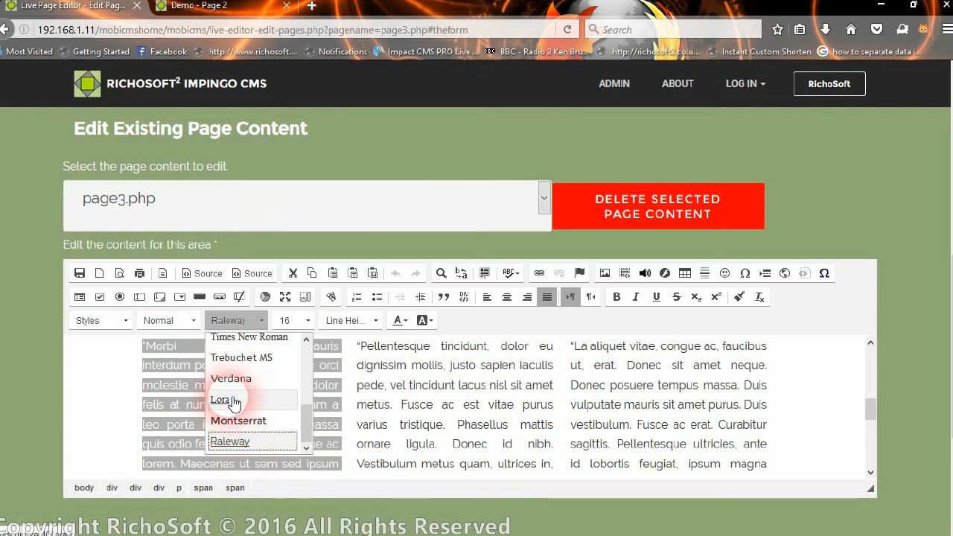
{"action": "left_click_drag", "start_coordinate": [305, 424], "coordinate": [310, 359]}
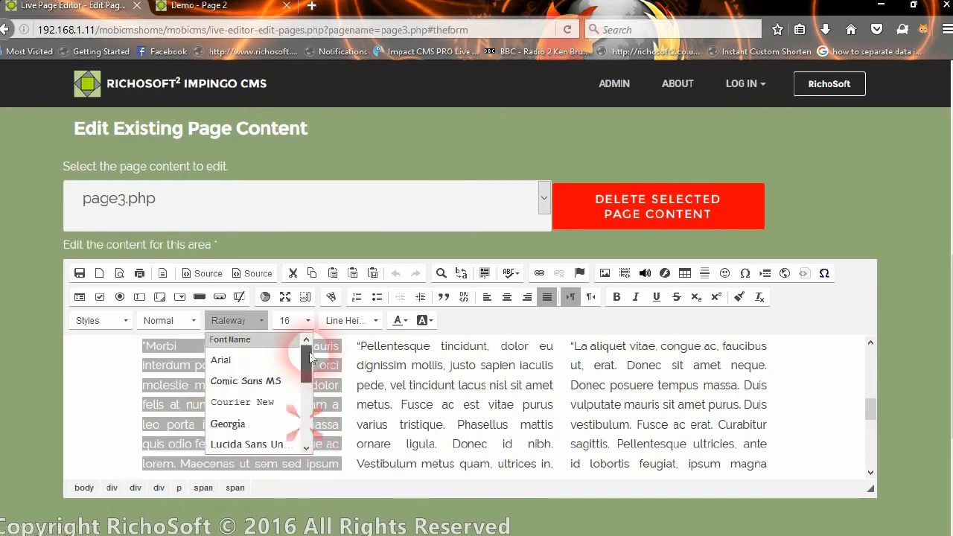
{"action": "left_click", "coordinate": [473, 334]}
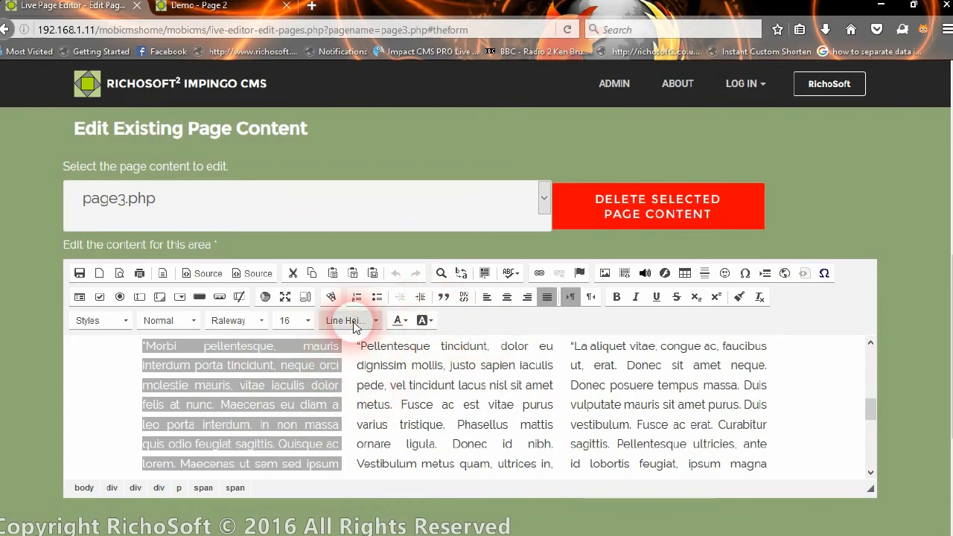
Select the Singapore article paragraph and set its line height to 50px.
{"action": "left_click", "coordinate": [394, 365]}
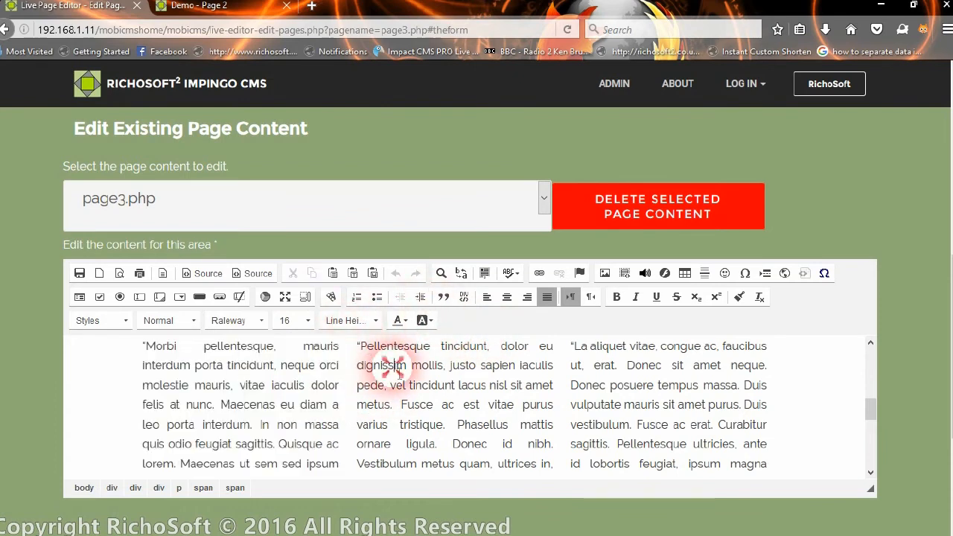
{"action": "left_click", "coordinate": [462, 385]}
{"action": "left_click_drag", "start_coordinate": [361, 352], "coordinate": [546, 484]}
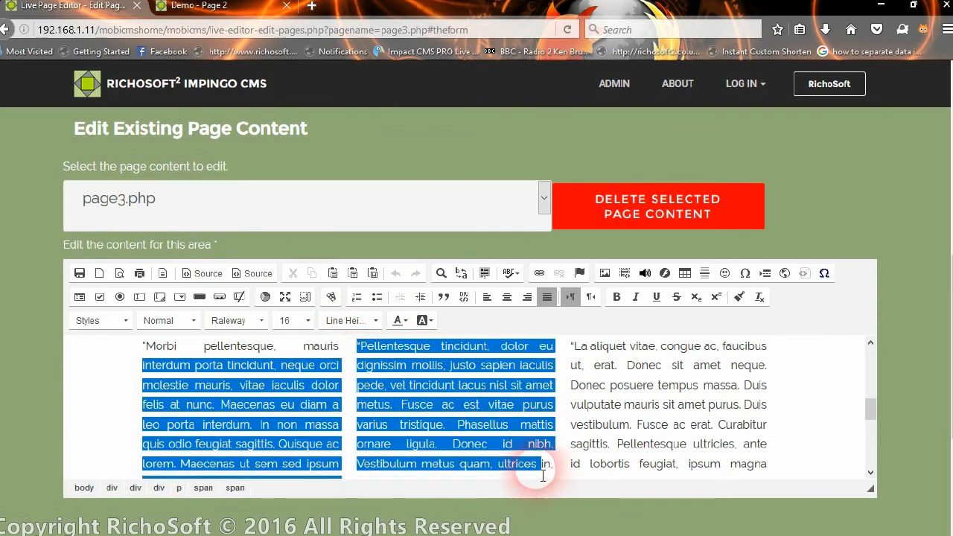
{"action": "left_click", "coordinate": [348, 321]}
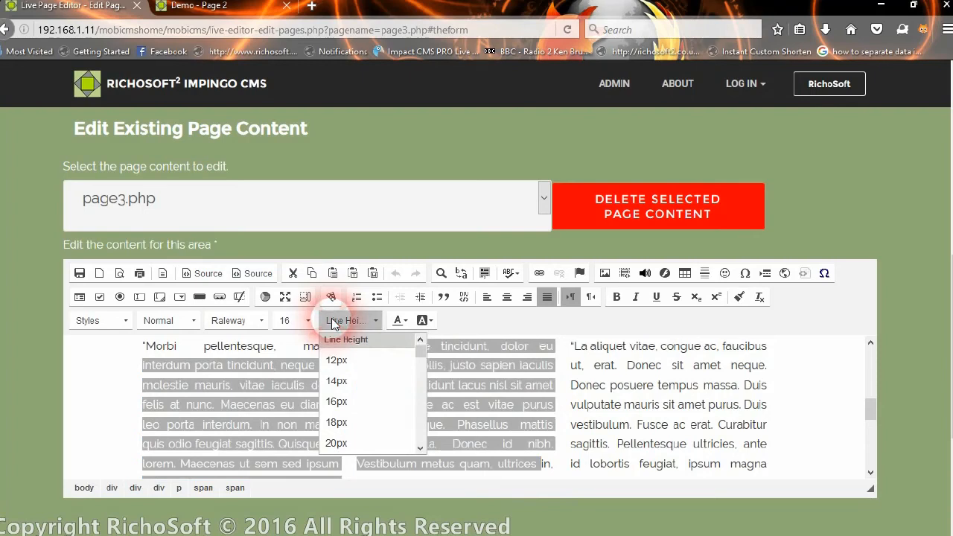
{"action": "left_click_drag", "start_coordinate": [421, 347], "coordinate": [419, 379]}
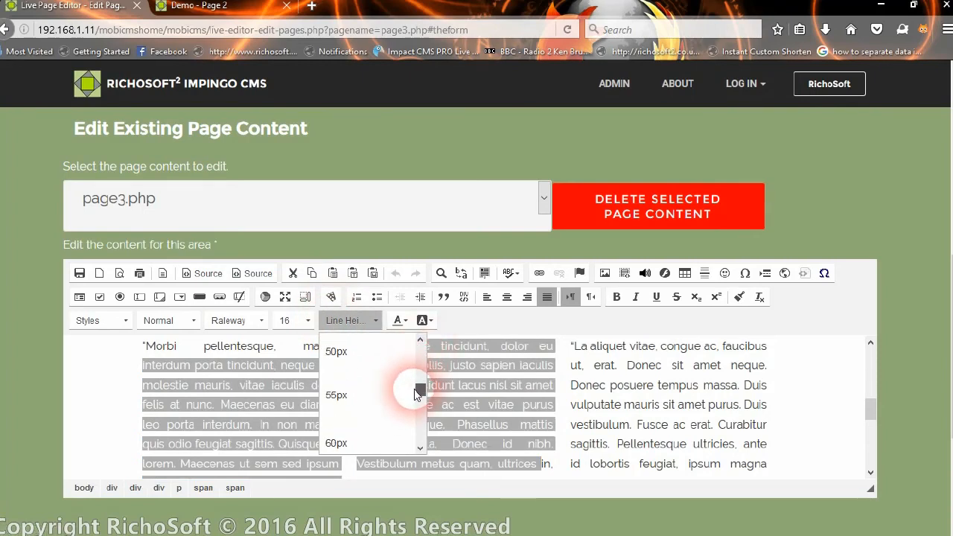
{"action": "left_click", "coordinate": [357, 363]}
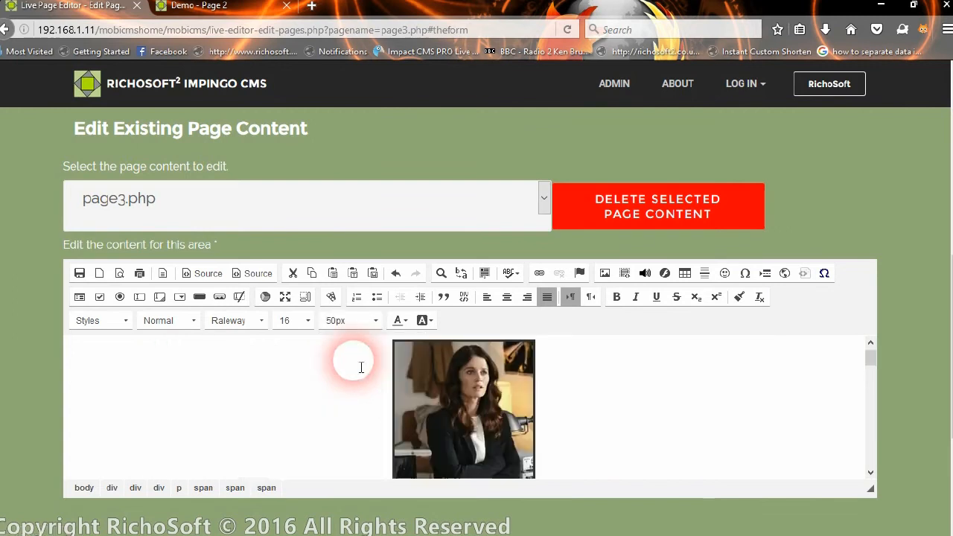
Undo the 50px line height change on the article text.
{"action": "scroll", "coordinate": [380, 447], "scroll_direction": "down", "scroll_amount": 3}
{"action": "scroll", "coordinate": [381, 450], "scroll_direction": "down", "scroll_amount": 3}
{"action": "scroll", "coordinate": [381, 447], "scroll_direction": "up", "scroll_amount": 8}
{"action": "scroll", "coordinate": [381, 447], "scroll_direction": "up", "scroll_amount": 2}
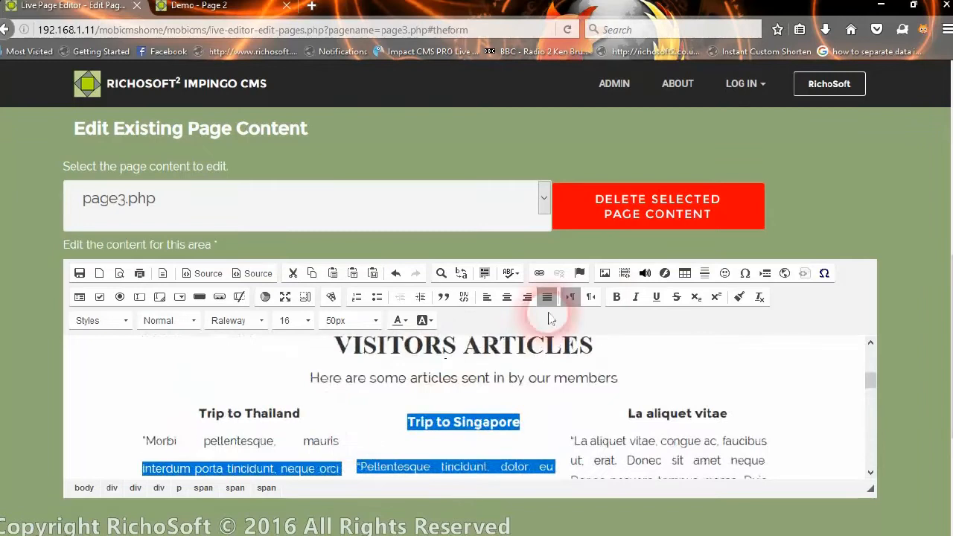
{"action": "left_click", "coordinate": [395, 277]}
{"action": "left_click", "coordinate": [433, 441]}
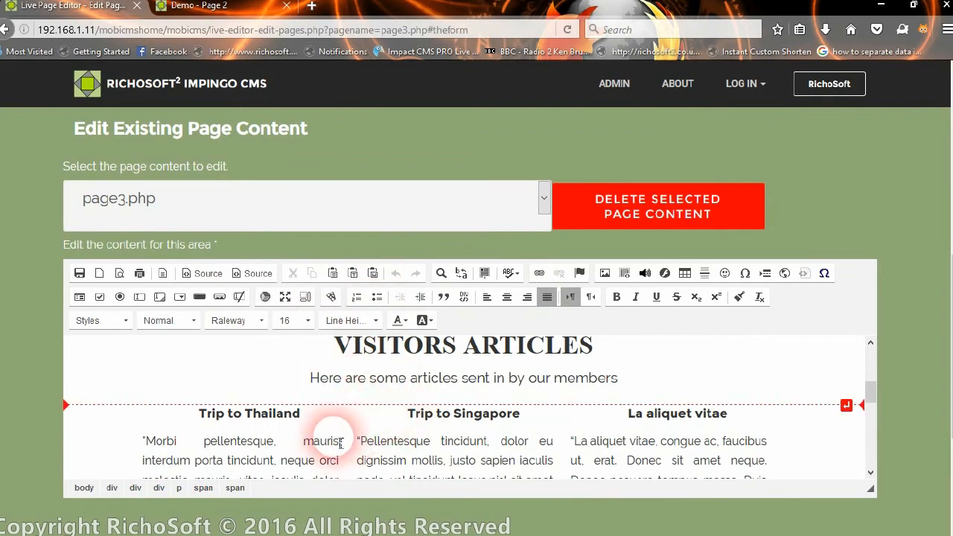
Select the Thailand article's opening lines and close the Line Height list without choosing a value.
{"action": "left_click_drag", "start_coordinate": [147, 442], "coordinate": [341, 463]}
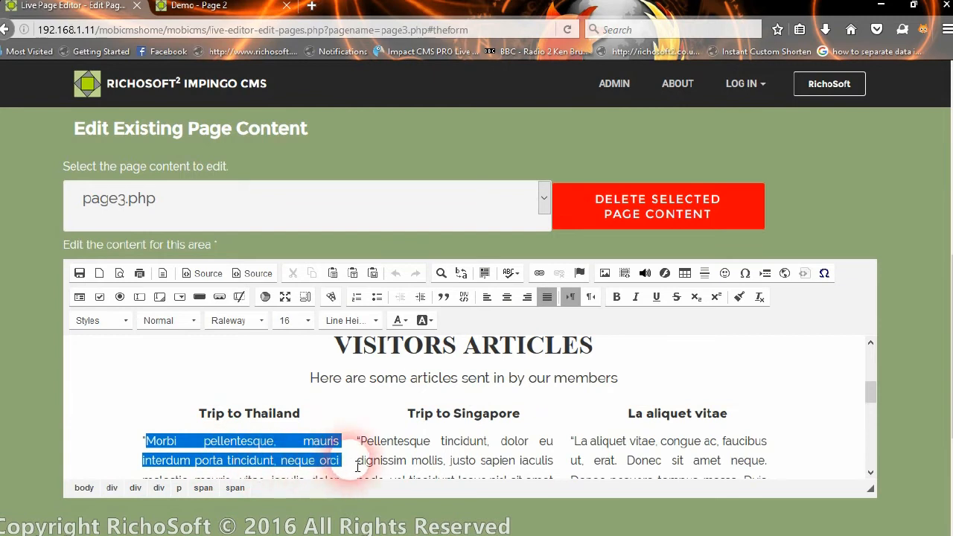
{"action": "left_click", "coordinate": [352, 322]}
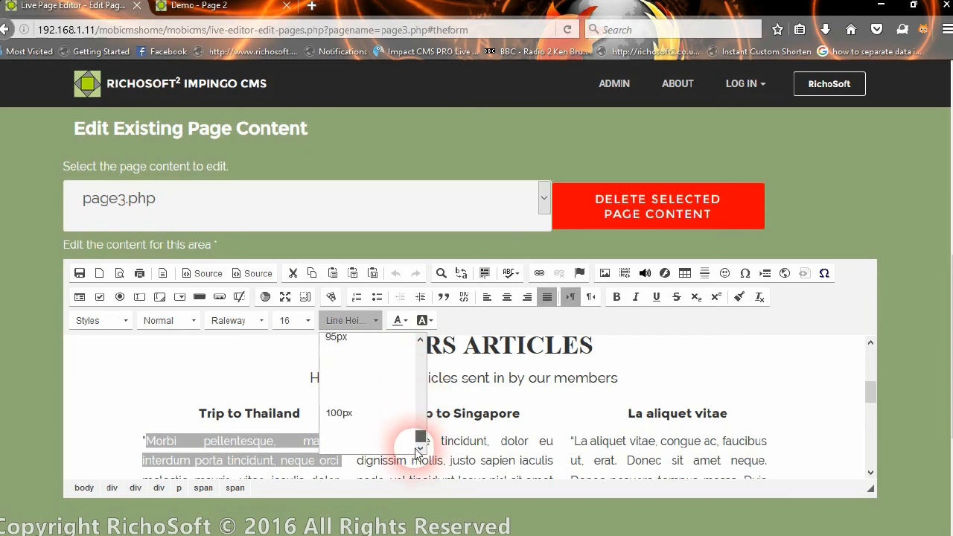
{"action": "scroll", "coordinate": [419, 375], "scroll_direction": "up", "scroll_amount": 5}
{"action": "left_click", "coordinate": [665, 365]}
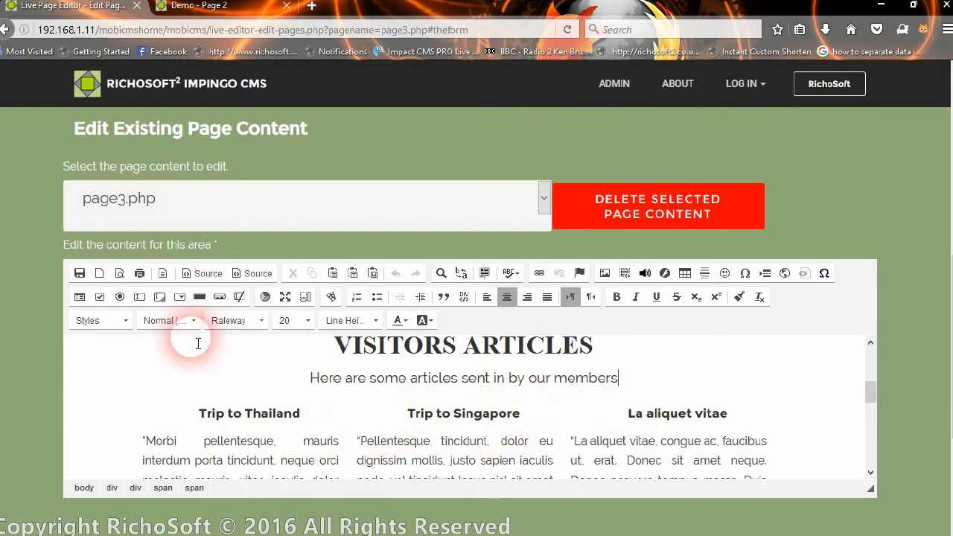
Open and cancel the Insert Video dialog, then browse the Styles list without applying one.
{"action": "left_click", "coordinate": [335, 298]}
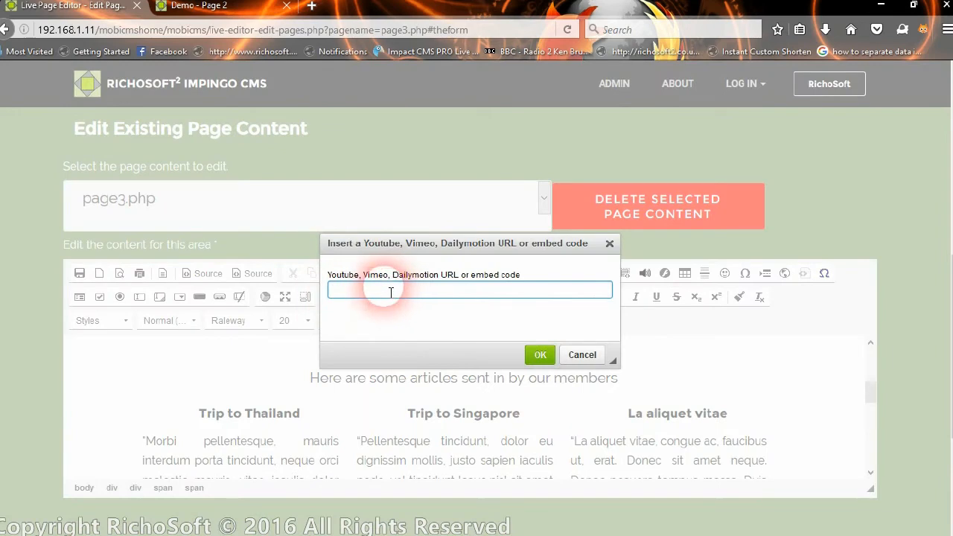
{"action": "left_click", "coordinate": [585, 357]}
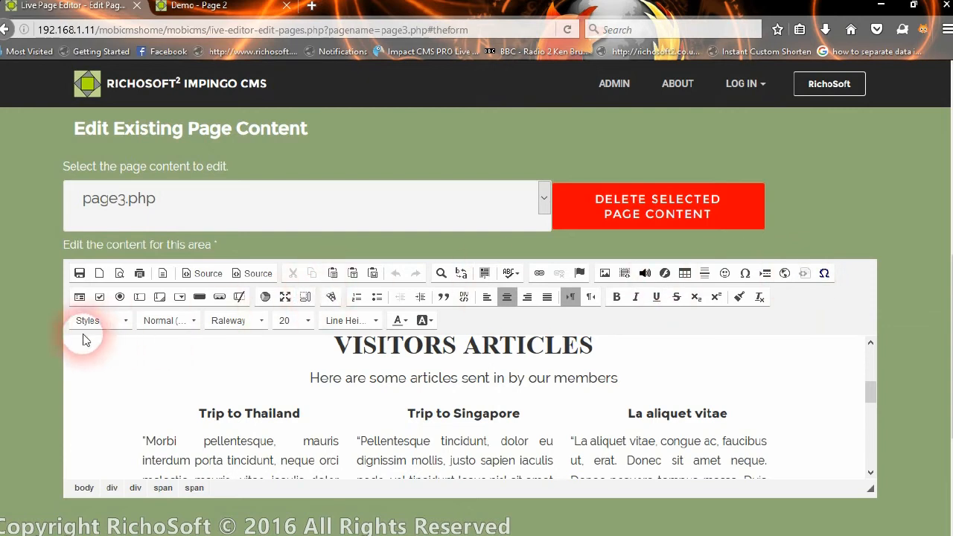
{"action": "left_click", "coordinate": [103, 320]}
{"action": "left_click_drag", "start_coordinate": [170, 356], "coordinate": [167, 449]}
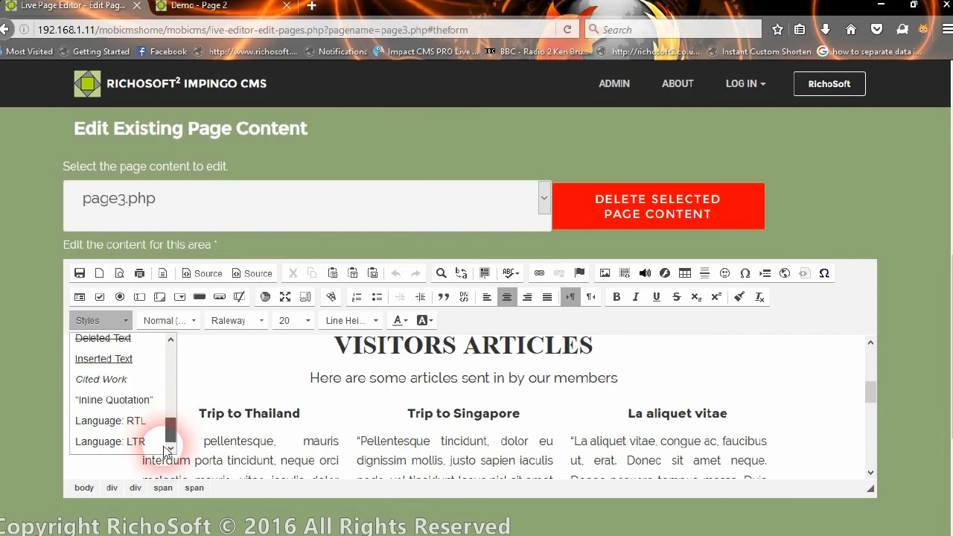
{"action": "scroll", "coordinate": [142, 366], "scroll_direction": "up", "scroll_amount": 3}
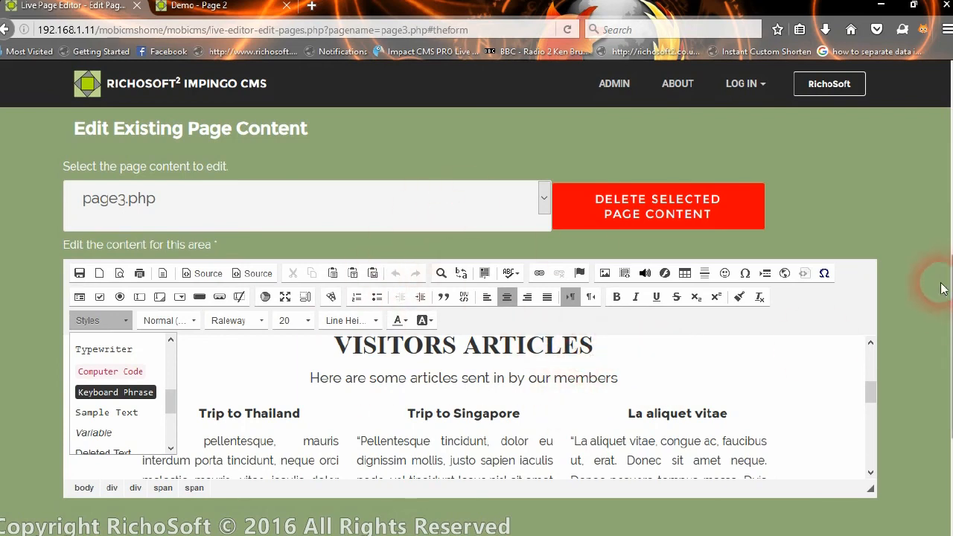
{"action": "scroll", "coordinate": [945, 283], "scroll_direction": "down", "scroll_amount": 3}
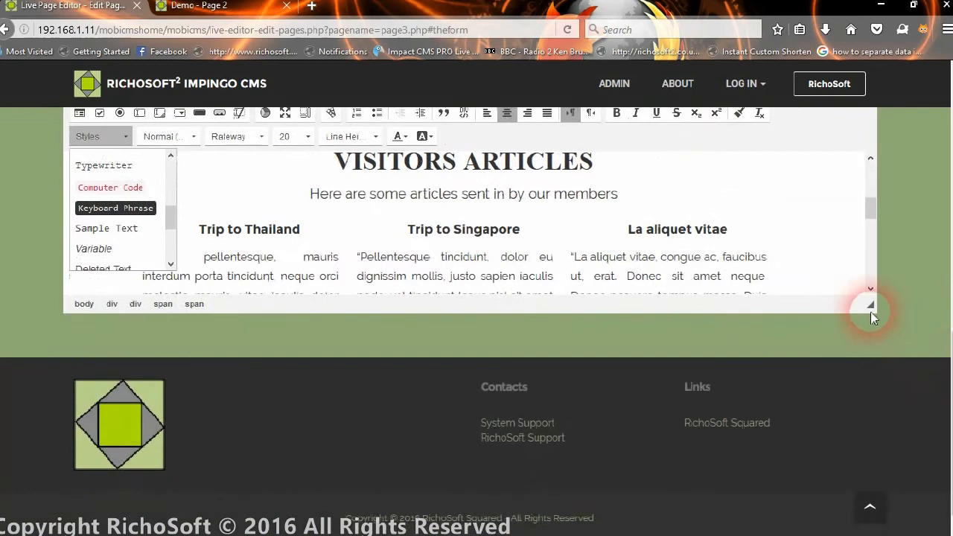
Drag the editor's bottom-right resize handle downward to make the editing area taller.
{"action": "left_click_drag", "start_coordinate": [871, 308], "coordinate": [862, 531]}
{"action": "scroll", "coordinate": [542, 202], "scroll_direction": "up", "scroll_amount": 2}
{"action": "scroll", "coordinate": [505, 218], "scroll_direction": "up", "scroll_amount": 5}
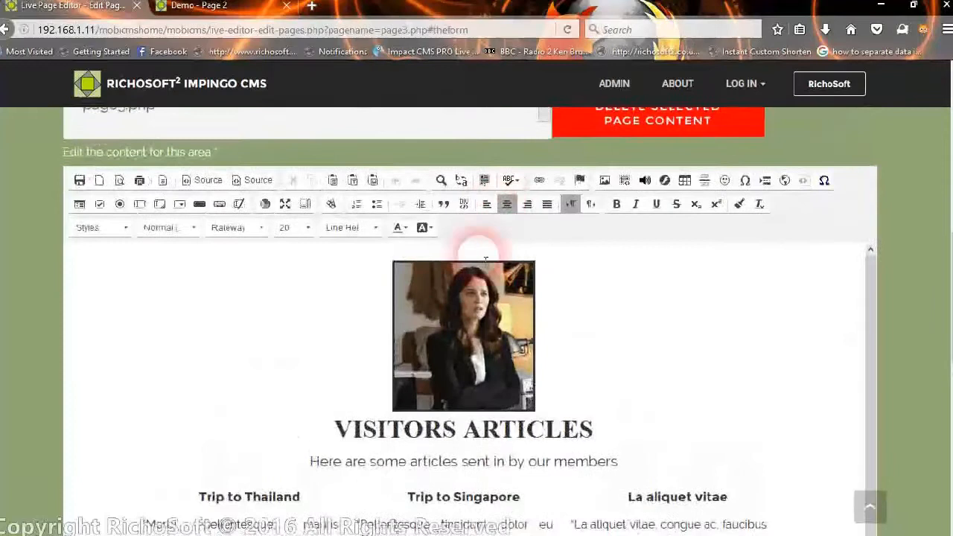
Maximize the page3.php content editor to the full browser window.
{"action": "scroll", "coordinate": [370, 341], "scroll_direction": "down", "scroll_amount": 1}
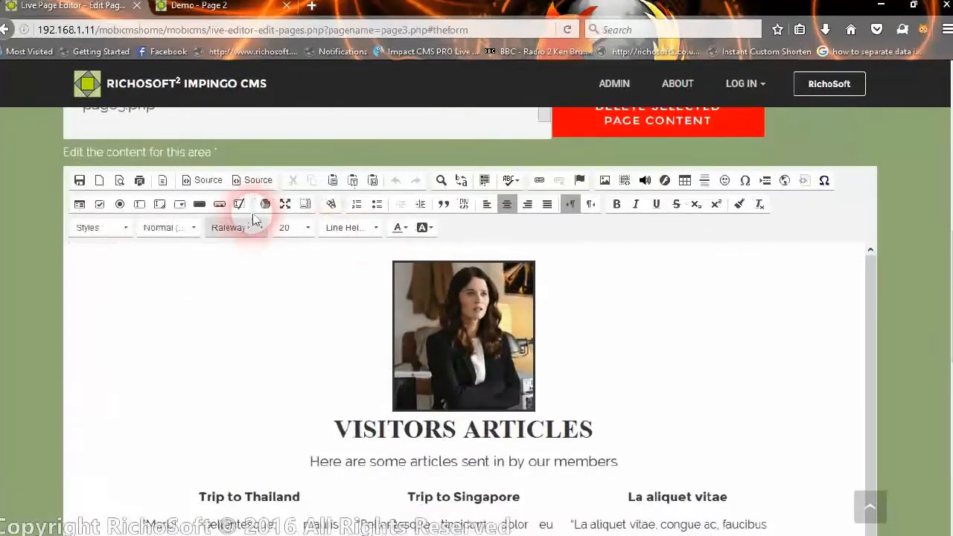
{"action": "left_click", "coordinate": [288, 205]}
{"action": "scroll", "coordinate": [151, 224], "scroll_direction": "down", "scroll_amount": 4}
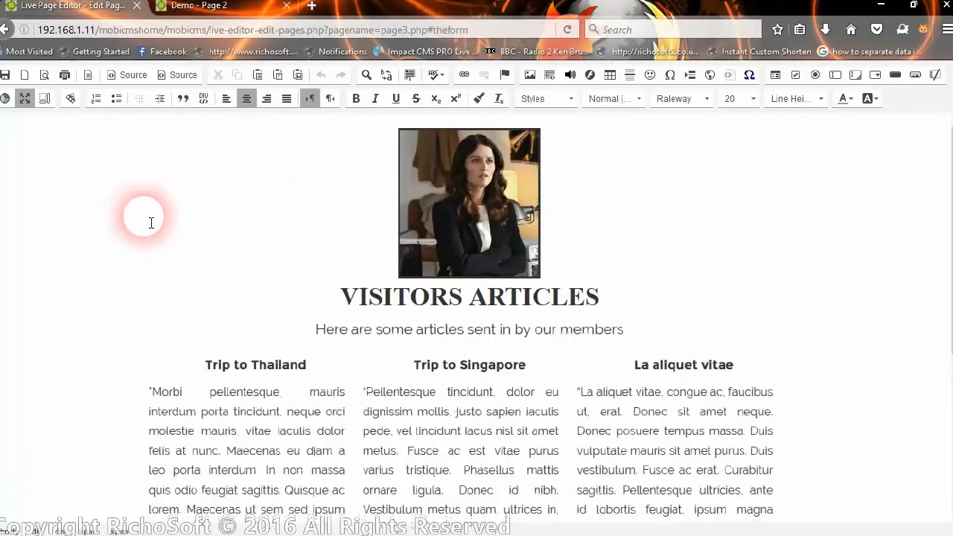
{"action": "scroll", "coordinate": [231, 229], "scroll_direction": "up", "scroll_amount": 4}
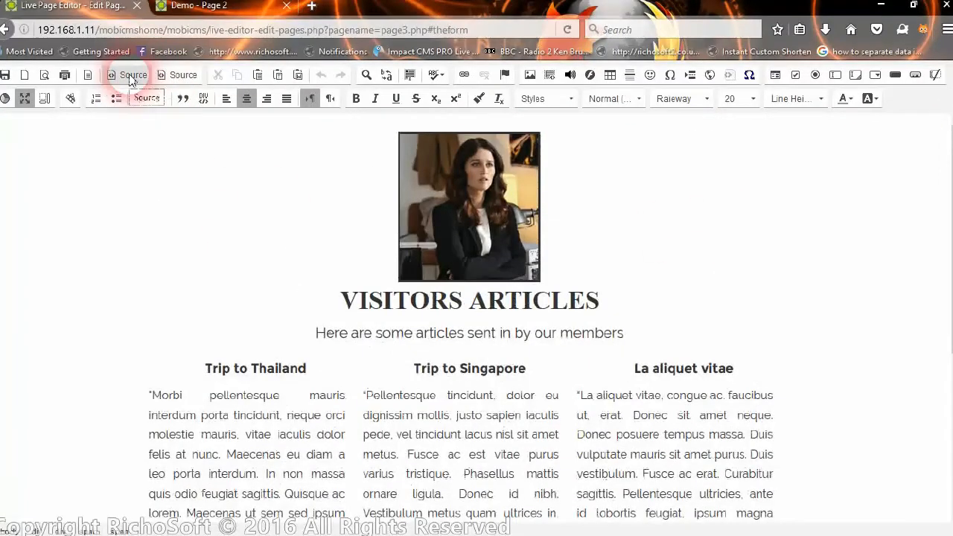
Toggle HTML source view on and off, then view and cancel the Source dialog.
{"action": "left_click", "coordinate": [129, 76]}
{"action": "left_click", "coordinate": [128, 77]}
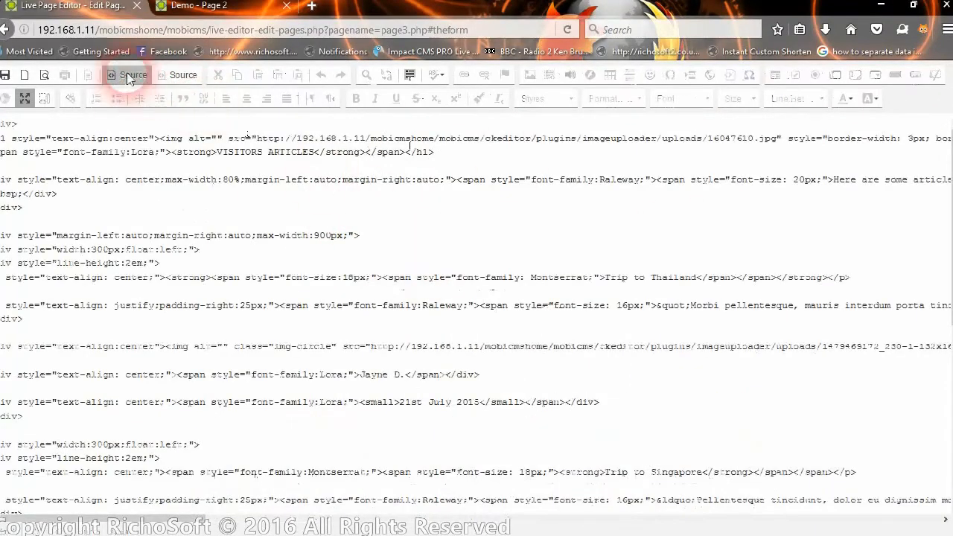
{"action": "left_click", "coordinate": [179, 75]}
{"action": "left_click_drag", "start_coordinate": [587, 134], "coordinate": [437, 37]}
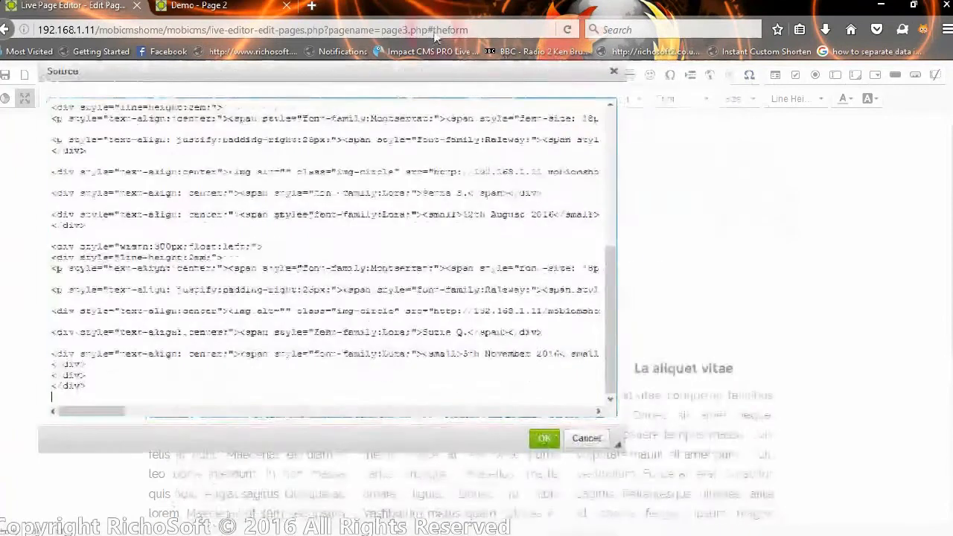
{"action": "left_click", "coordinate": [587, 439]}
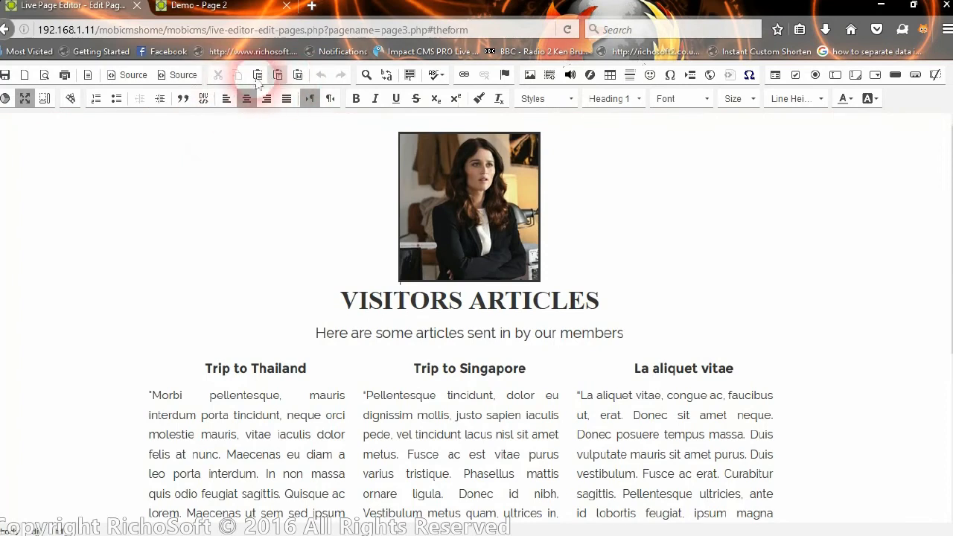
Preview the page3.php content and close the preview.
{"action": "left_click", "coordinate": [45, 76]}
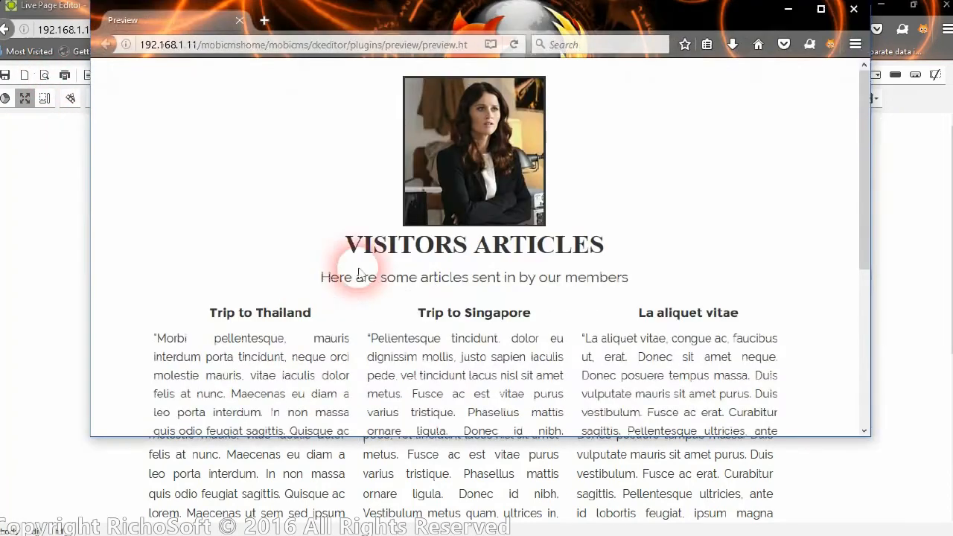
{"action": "left_click_drag", "start_coordinate": [860, 144], "coordinate": [866, 111]}
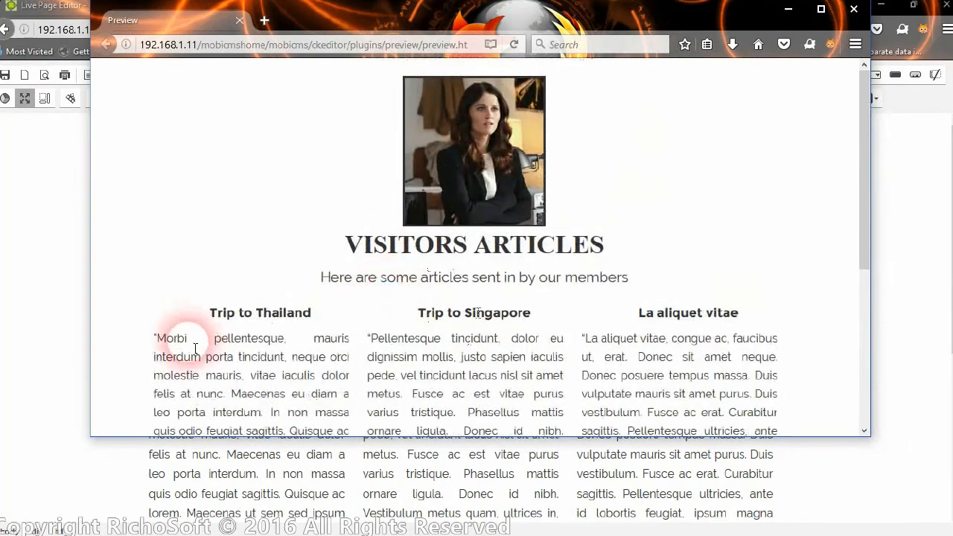
{"action": "left_click", "coordinate": [854, 10]}
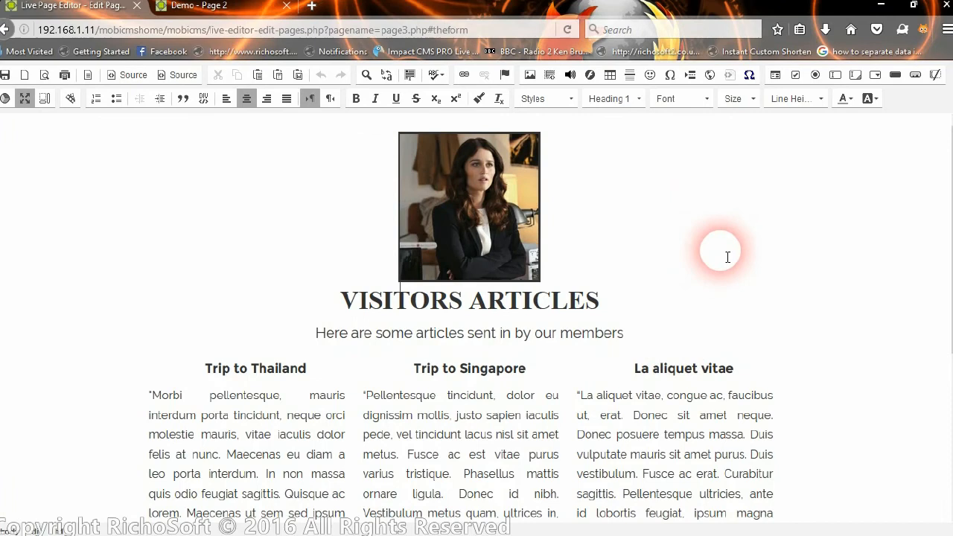
Restore the editor to normal size and save the page3.php changes.
{"action": "left_click", "coordinate": [30, 99]}
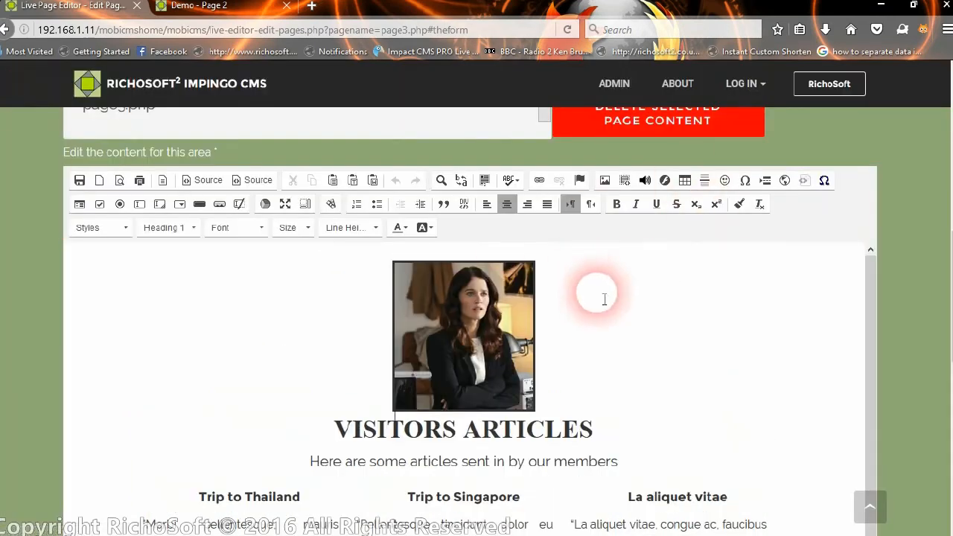
{"action": "scroll", "coordinate": [602, 293], "scroll_direction": "down", "scroll_amount": 2}
{"action": "scroll", "coordinate": [611, 320], "scroll_direction": "up", "scroll_amount": 2}
{"action": "scroll", "coordinate": [892, 215], "scroll_direction": "up", "scroll_amount": 2}
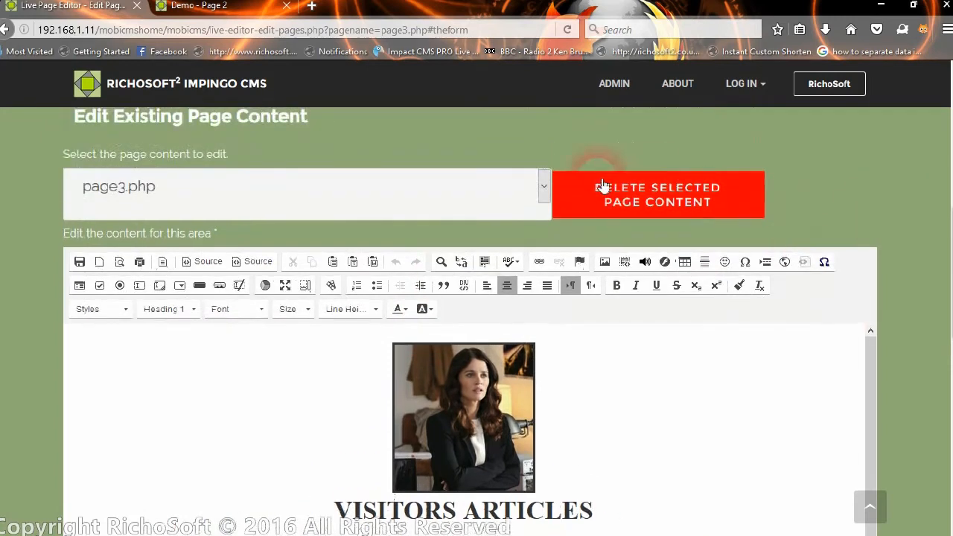
{"action": "left_click", "coordinate": [80, 264]}
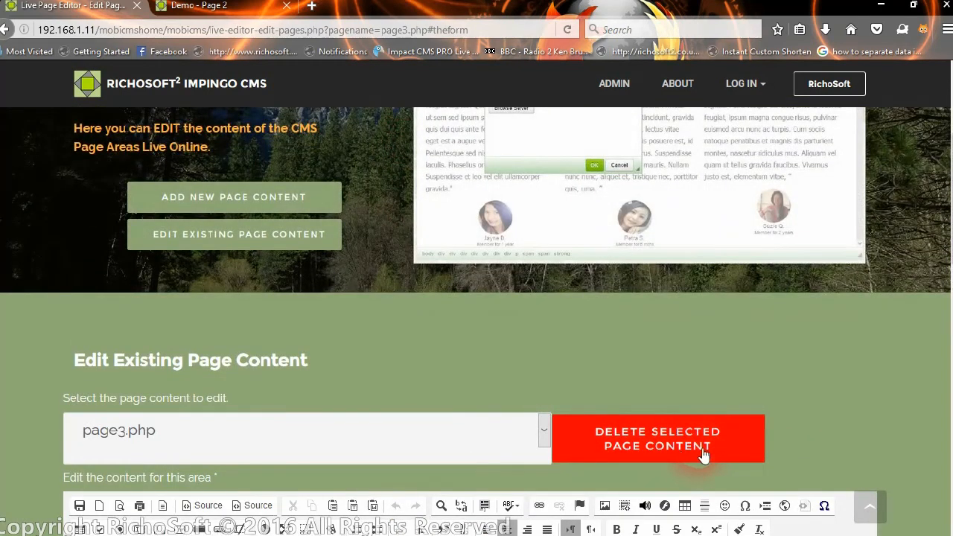
Go to the Add New Page Content form.
{"action": "scroll", "coordinate": [729, 442], "scroll_direction": "down", "scroll_amount": 5}
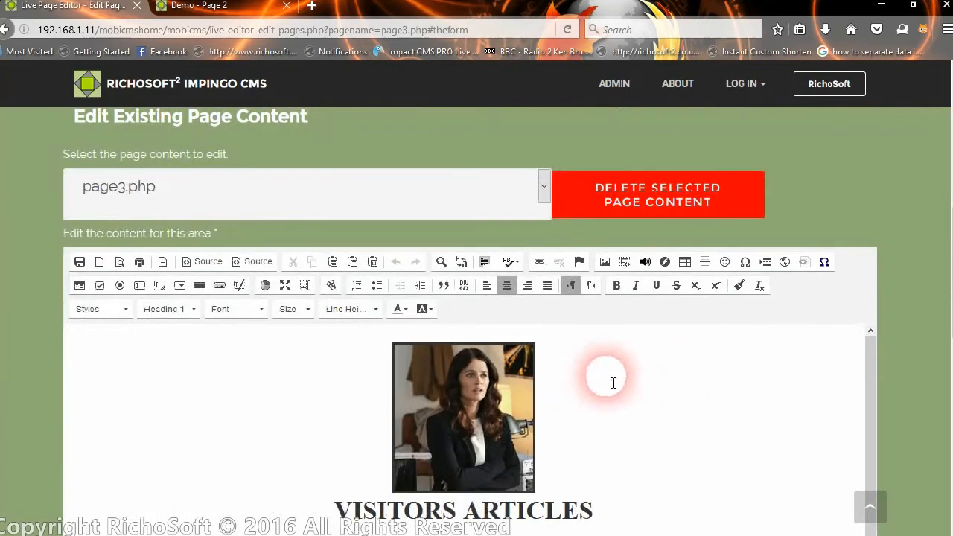
{"action": "scroll", "coordinate": [238, 236], "scroll_direction": "up", "scroll_amount": 5}
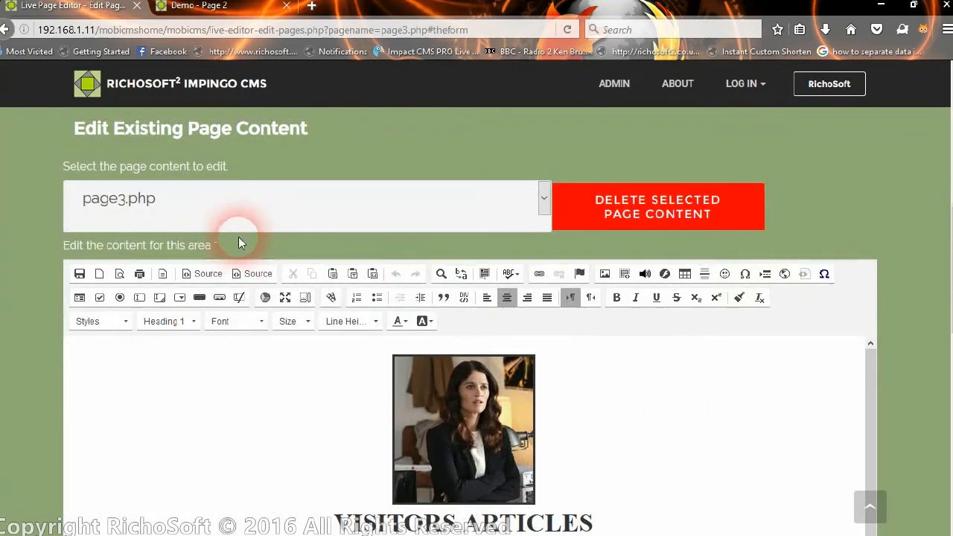
{"action": "left_click", "coordinate": [186, 209]}
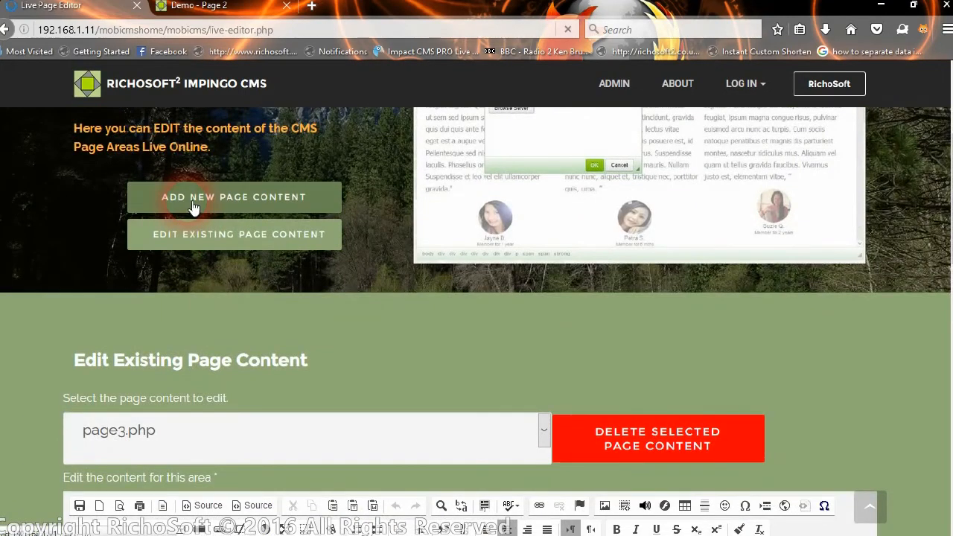
Enlarge the new content editor area by dragging its resize handle.
{"action": "scroll", "coordinate": [355, 337], "scroll_direction": "down", "scroll_amount": 9}
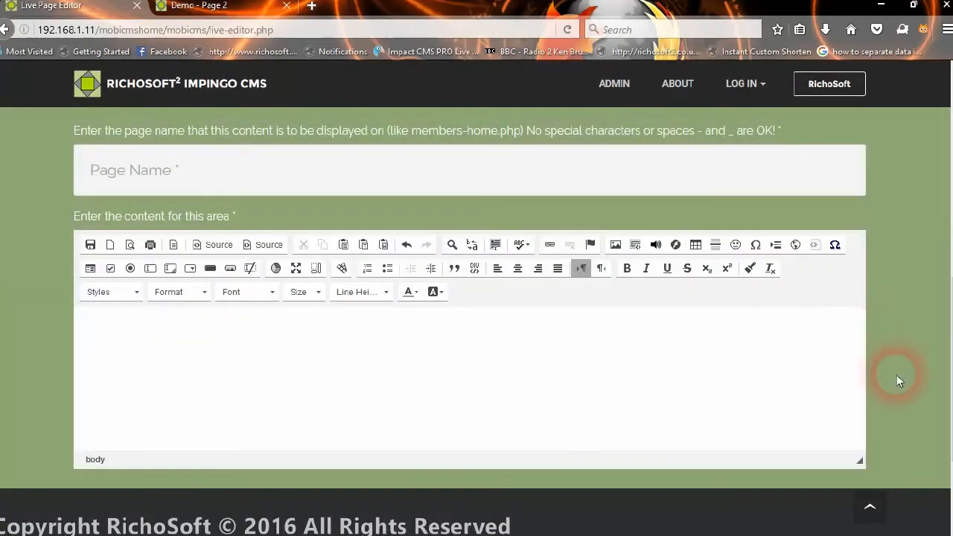
{"action": "scroll", "coordinate": [942, 298], "scroll_direction": "down", "scroll_amount": 3}
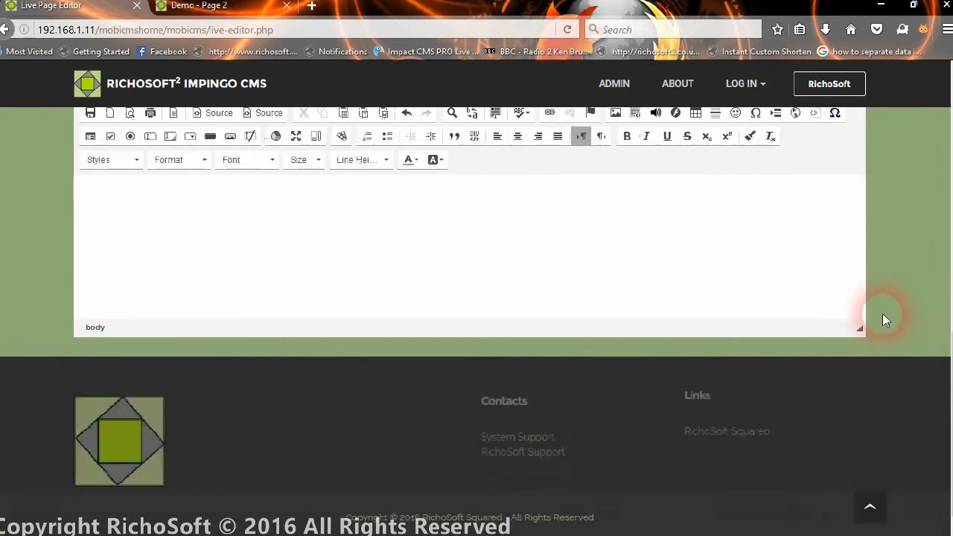
{"action": "left_click_drag", "start_coordinate": [861, 366], "coordinate": [851, 521]}
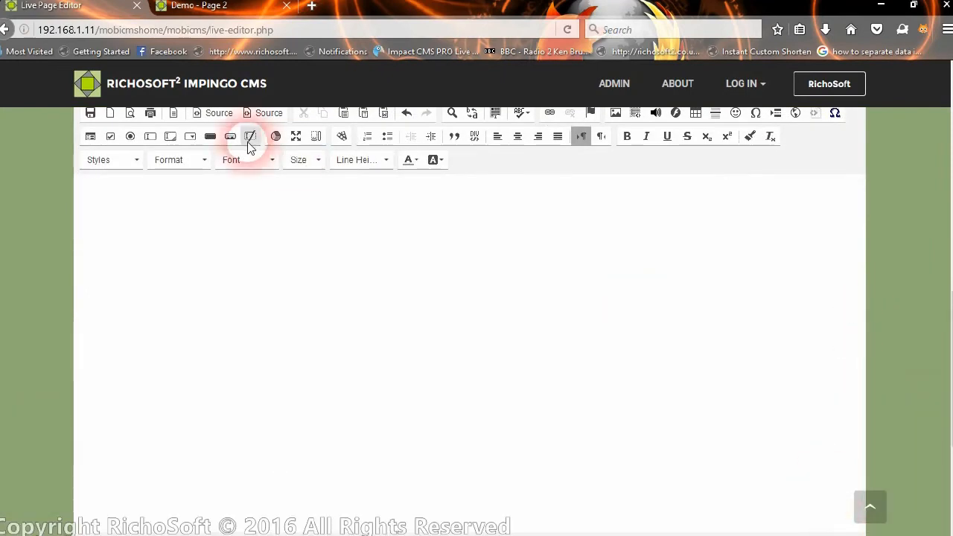
{"action": "scroll", "coordinate": [329, 202], "scroll_direction": "up", "scroll_amount": 3}
{"action": "scroll", "coordinate": [358, 225], "scroll_direction": "down", "scroll_amount": 3}
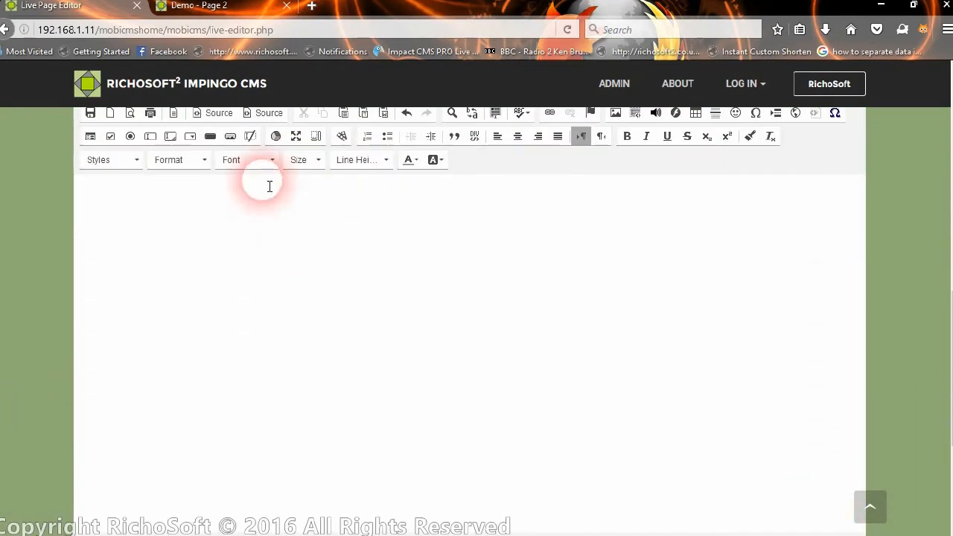
Insert the About RichoSoft template, replacing the editor's existing contents.
{"action": "left_click", "coordinate": [175, 115]}
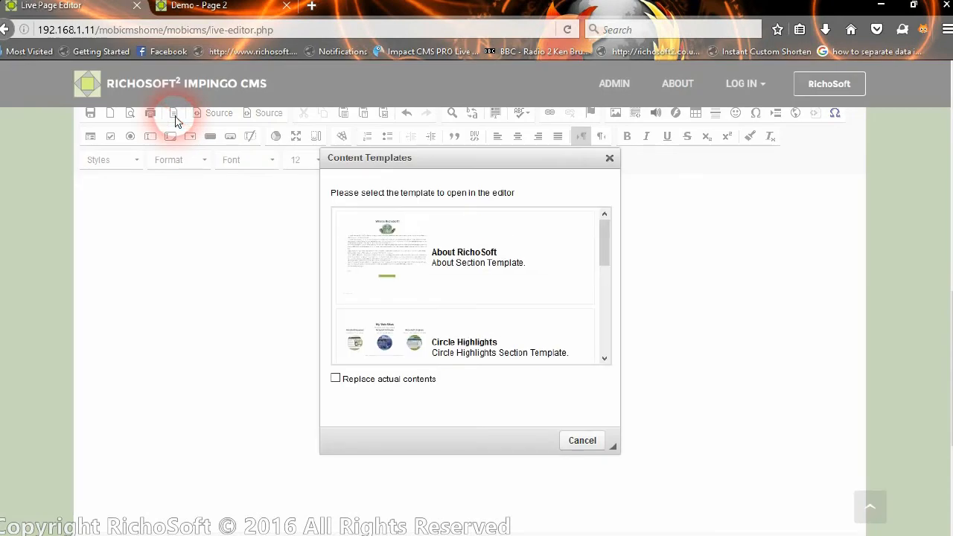
{"action": "mouse_move", "coordinate": [605, 245]}
{"action": "left_mouse_down"}
{"action": "mouse_move", "coordinate": [591, 369]}
{"action": "mouse_move", "coordinate": [602, 245]}
{"action": "left_mouse_up"}
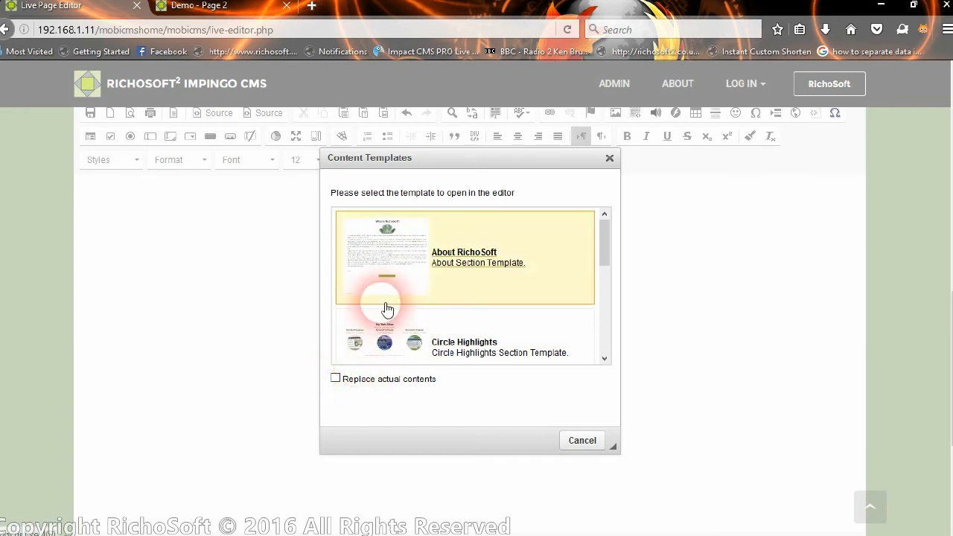
{"action": "left_click", "coordinate": [335, 379]}
{"action": "left_click", "coordinate": [403, 261]}
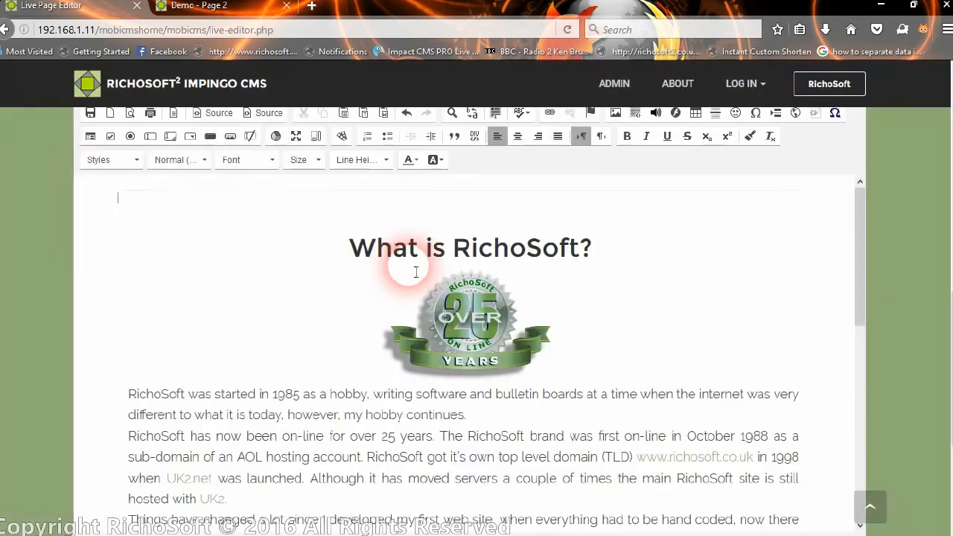
{"action": "scroll", "coordinate": [506, 305], "scroll_direction": "down", "scroll_amount": 3}
{"action": "scroll", "coordinate": [481, 302], "scroll_direction": "up", "scroll_amount": 5}
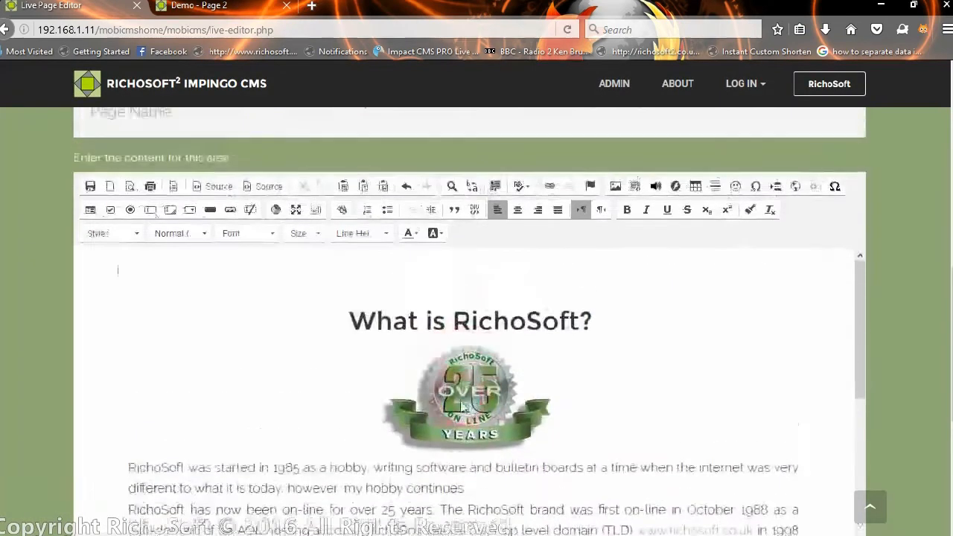
{"action": "left_click", "coordinate": [659, 359]}
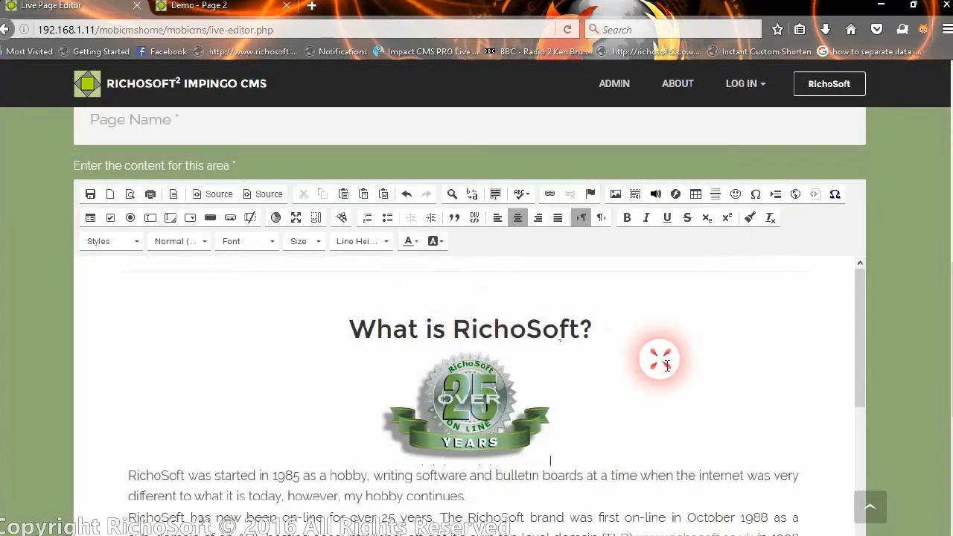
{"action": "scroll", "coordinate": [670, 364], "scroll_direction": "down", "scroll_amount": 8}
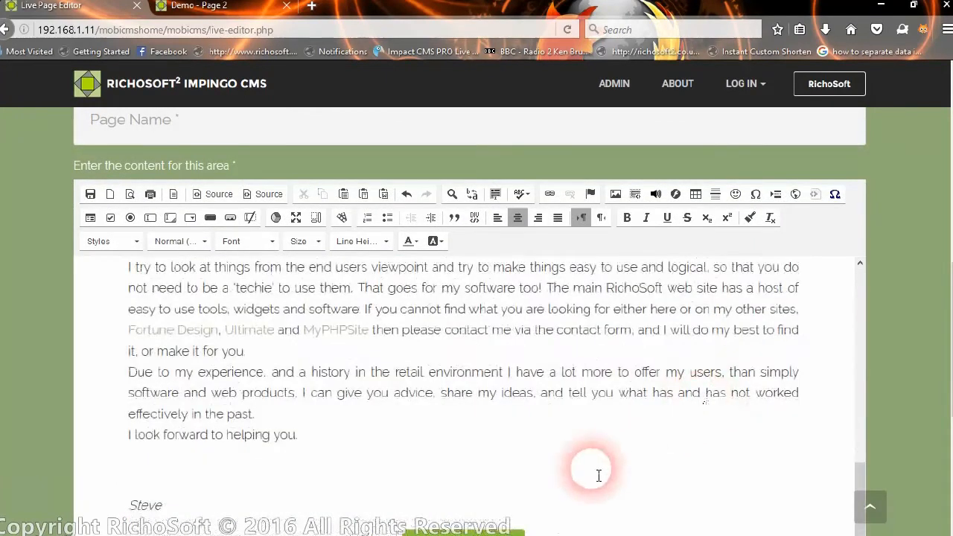
{"action": "scroll", "coordinate": [685, 362], "scroll_direction": "down", "scroll_amount": 3}
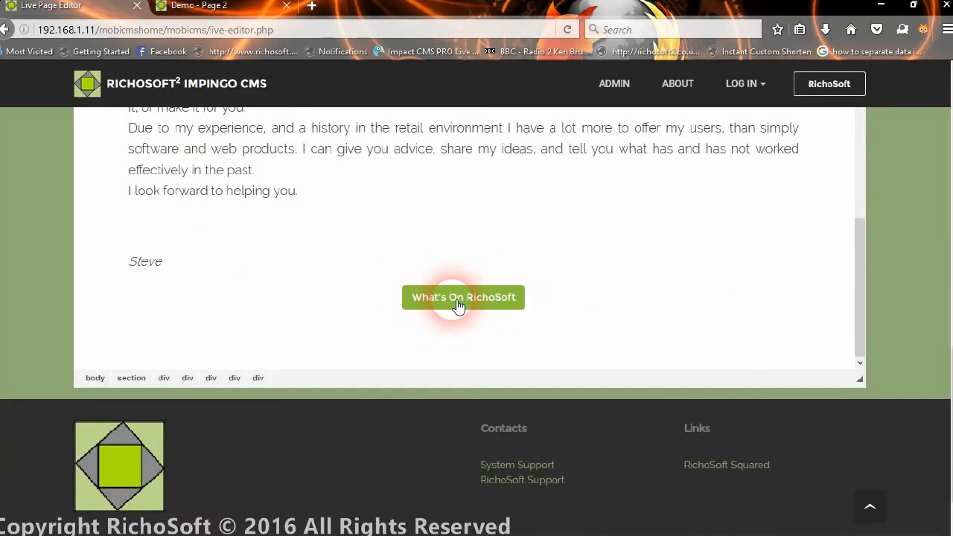
Inspect the button container's settings, including Advanced, and close them unchanged.
{"action": "right_click", "coordinate": [458, 306]}
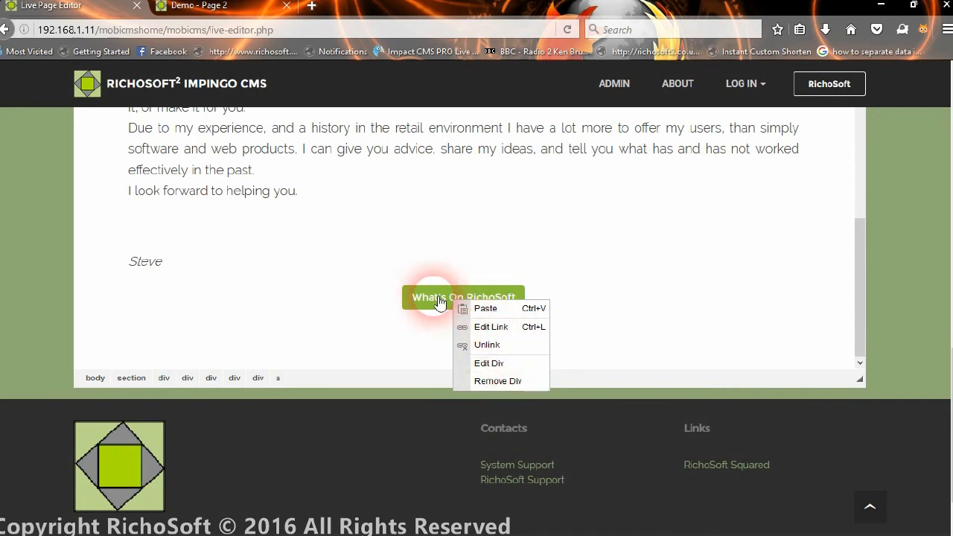
{"action": "left_click", "coordinate": [477, 363]}
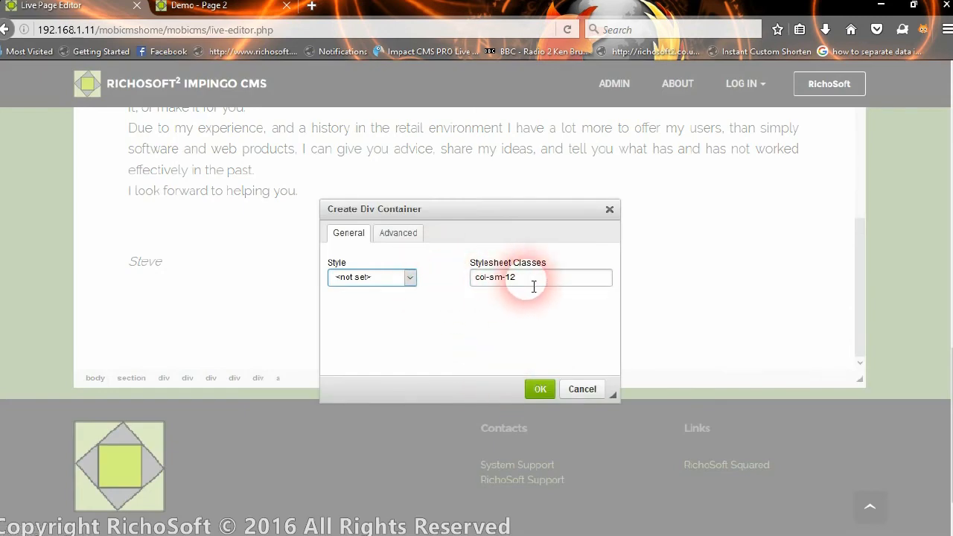
{"action": "left_click", "coordinate": [402, 234]}
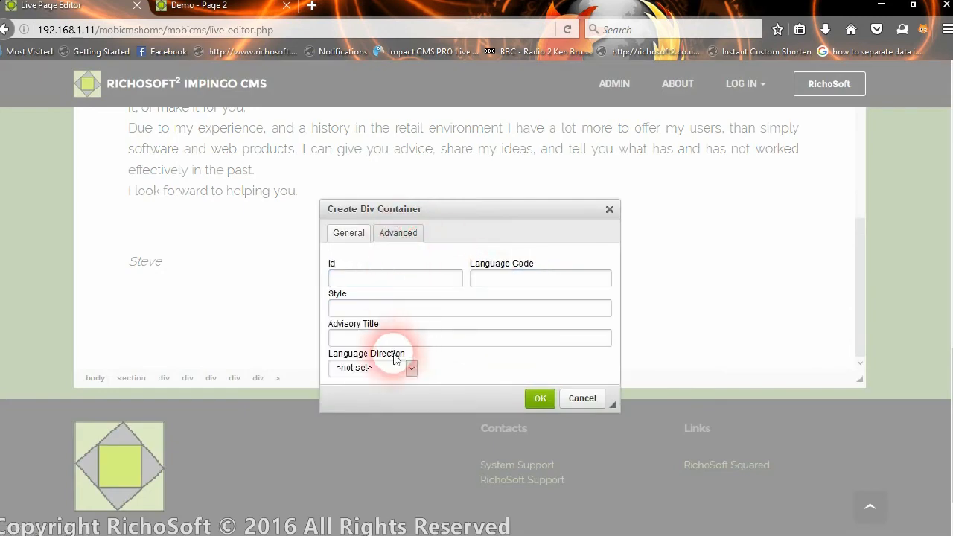
{"action": "left_click", "coordinate": [584, 399]}
{"action": "left_click", "coordinate": [486, 324]}
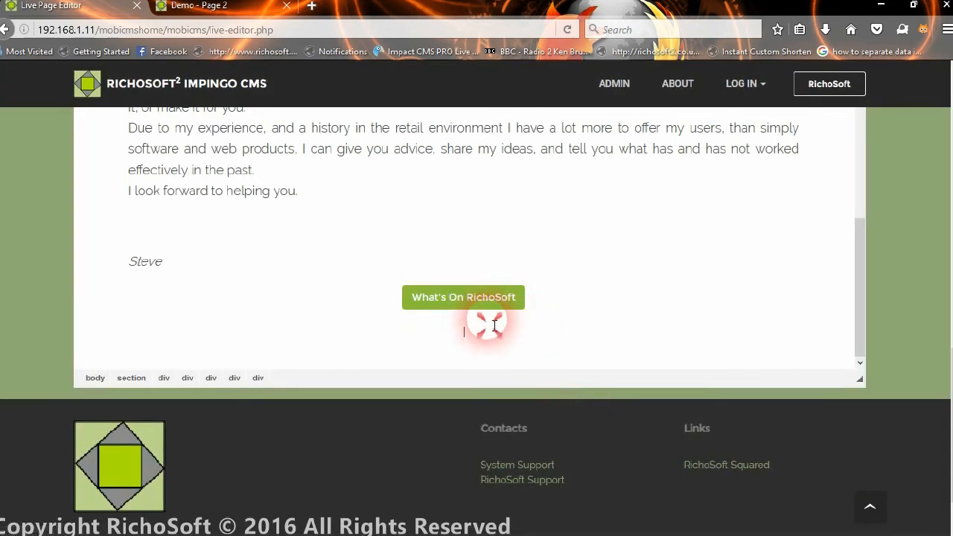
Open the What's On RichoSoft button's link settings at the Advanced tab.
{"action": "right_click", "coordinate": [438, 290]}
{"action": "left_click", "coordinate": [420, 308]}
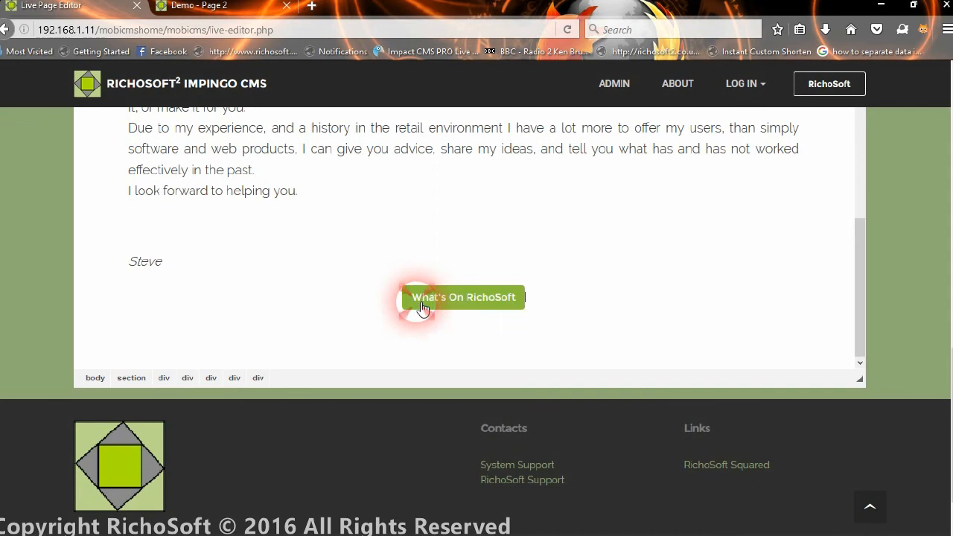
{"action": "right_click", "coordinate": [422, 307]}
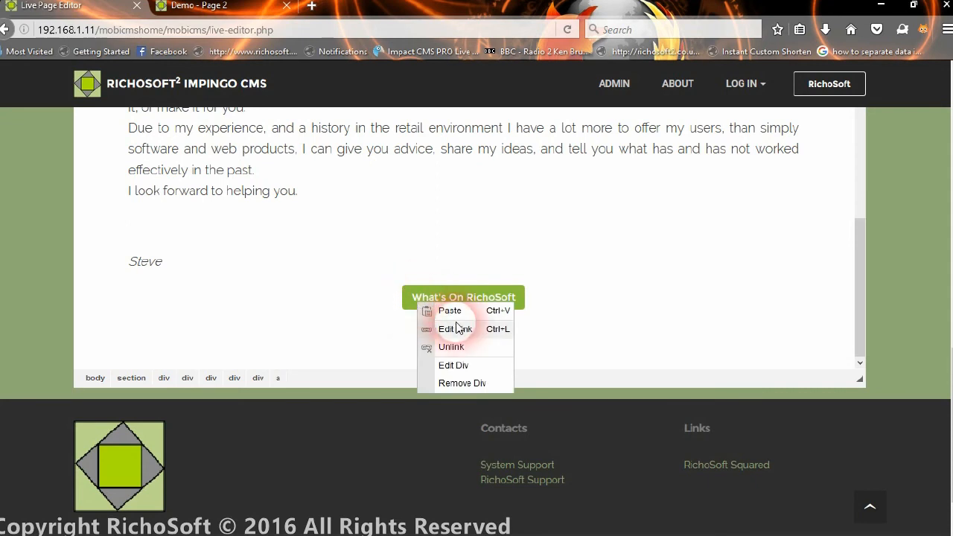
{"action": "left_click", "coordinate": [457, 330]}
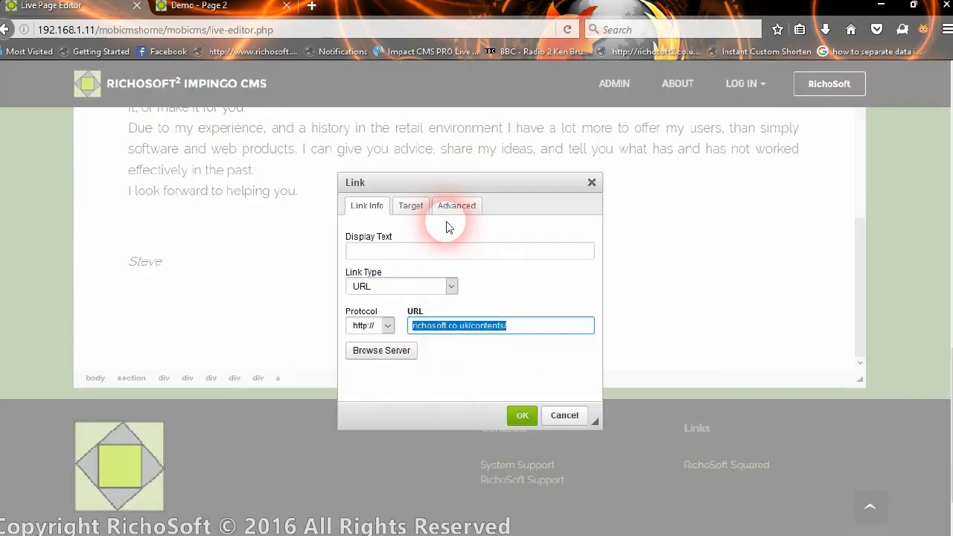
{"action": "left_click", "coordinate": [453, 208]}
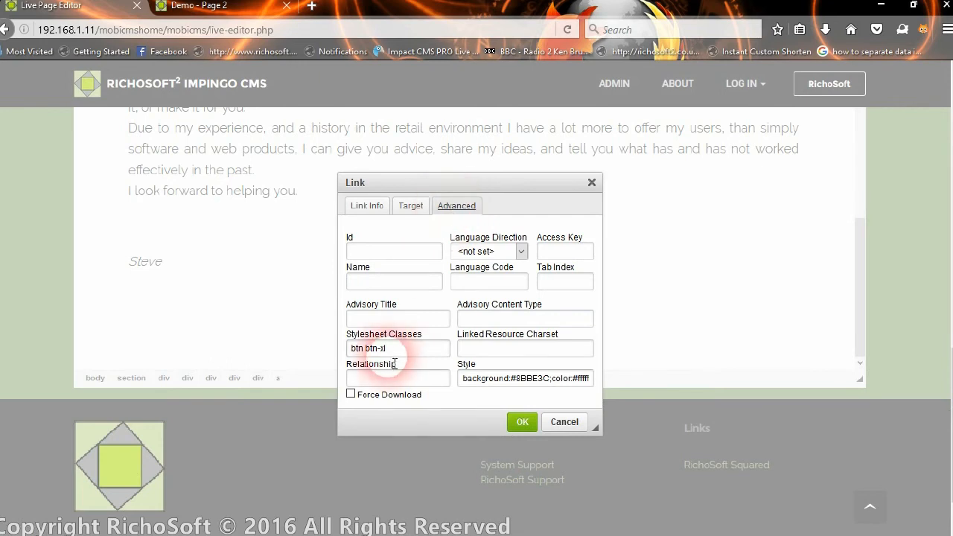
Review the link's btn btn-xl class, inline colour style and target window.
{"action": "left_click_drag", "start_coordinate": [387, 348], "coordinate": [350, 348]}
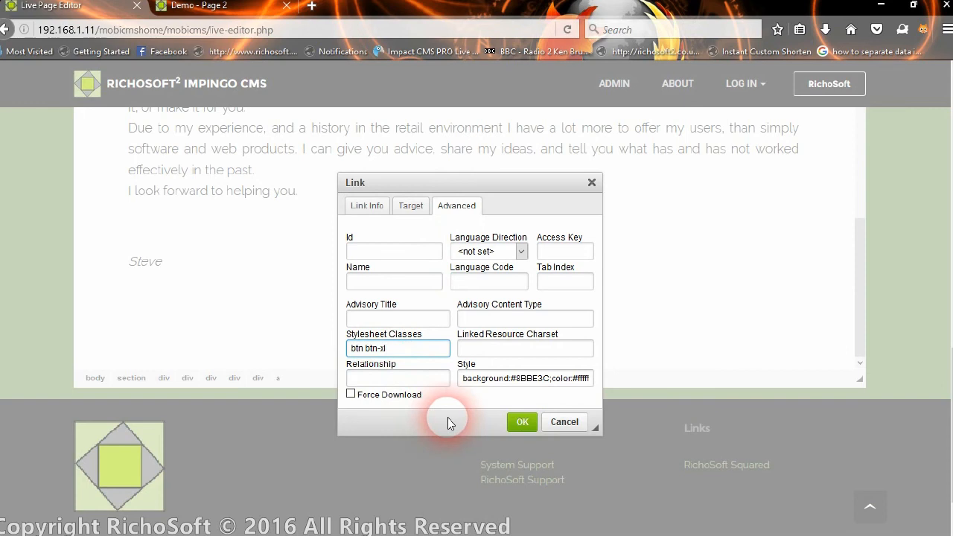
{"action": "left_click", "coordinate": [510, 380]}
{"action": "left_click_drag", "start_coordinate": [512, 384], "coordinate": [616, 381]}
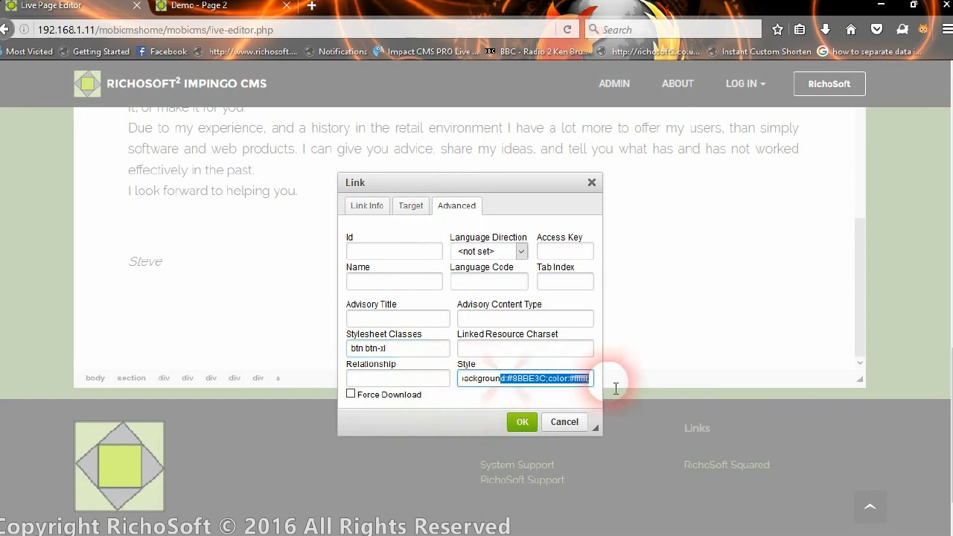
{"action": "left_click", "coordinate": [500, 379]}
{"action": "left_click", "coordinate": [488, 381]}
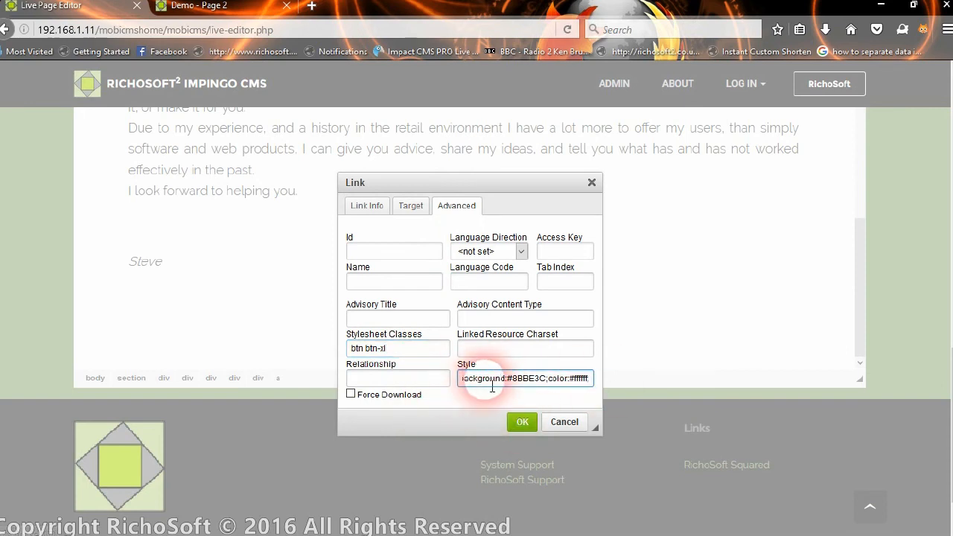
{"action": "left_click", "coordinate": [573, 382]}
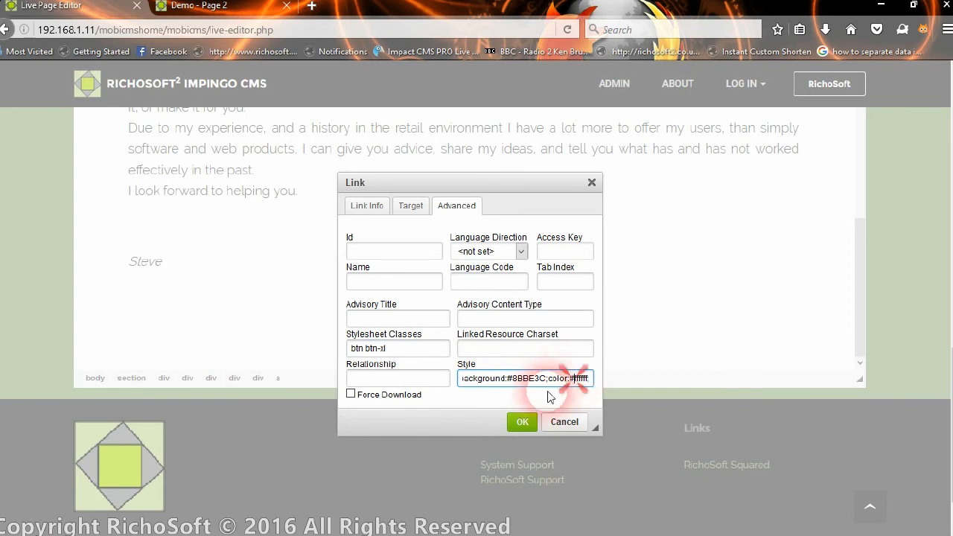
{"action": "left_click", "coordinate": [412, 206]}
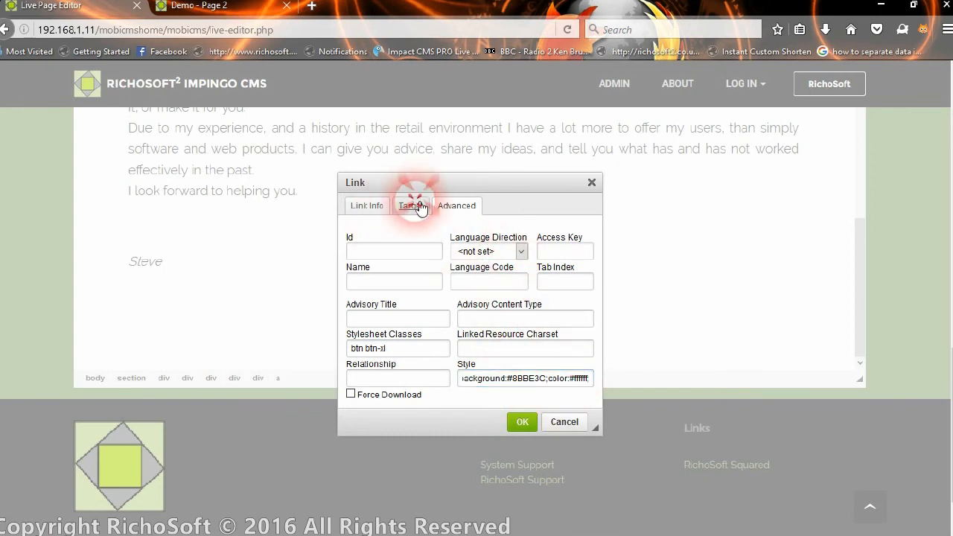
{"action": "left_click", "coordinate": [449, 206]}
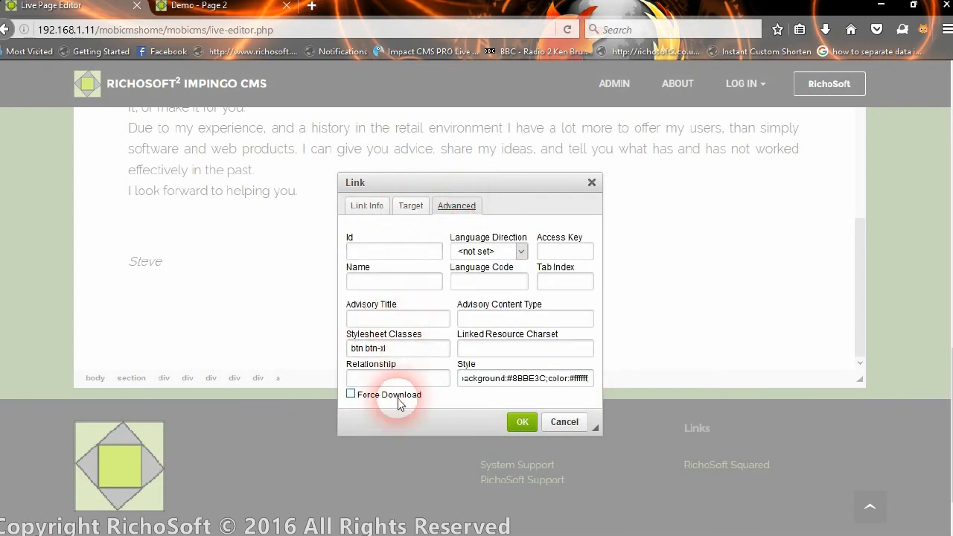
{"action": "triple_click", "coordinate": [408, 349]}
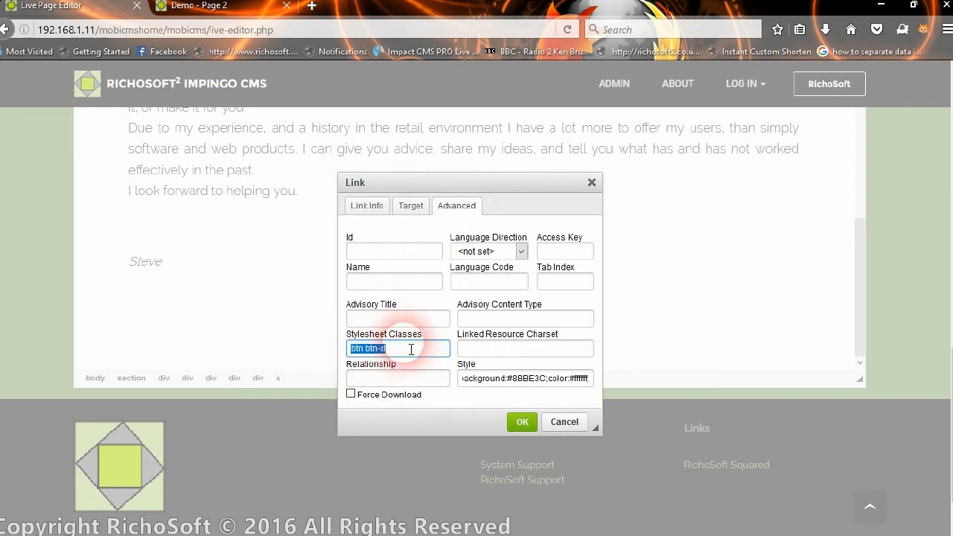
{"action": "left_click", "coordinate": [366, 205]}
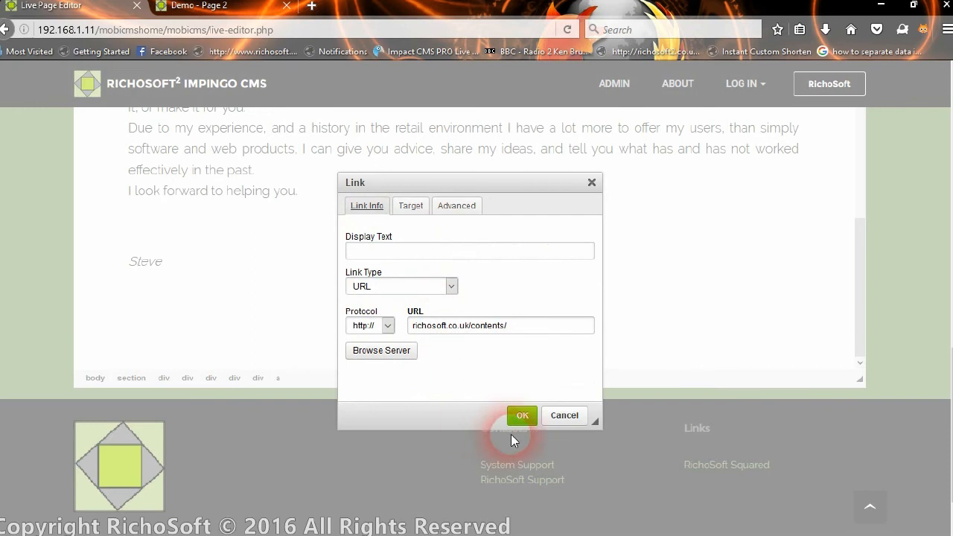
Cancel the link settings unchanged and deselect the button.
{"action": "left_click", "coordinate": [553, 415]}
{"action": "left_click", "coordinate": [455, 344]}
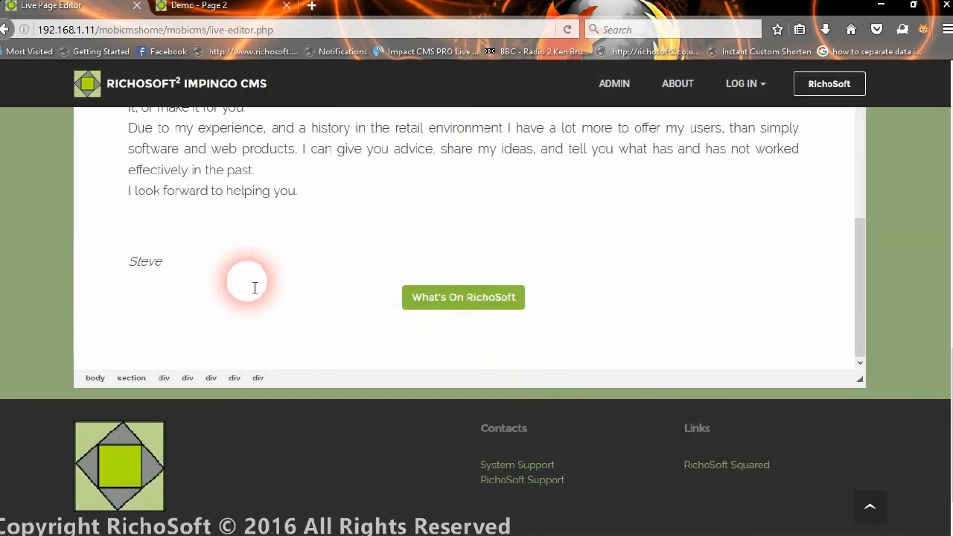
{"action": "scroll", "coordinate": [254, 282], "scroll_direction": "up", "scroll_amount": 10}
Check the page name field's list of previously used page names.
{"action": "scroll", "coordinate": [267, 281], "scroll_direction": "up", "scroll_amount": 5}
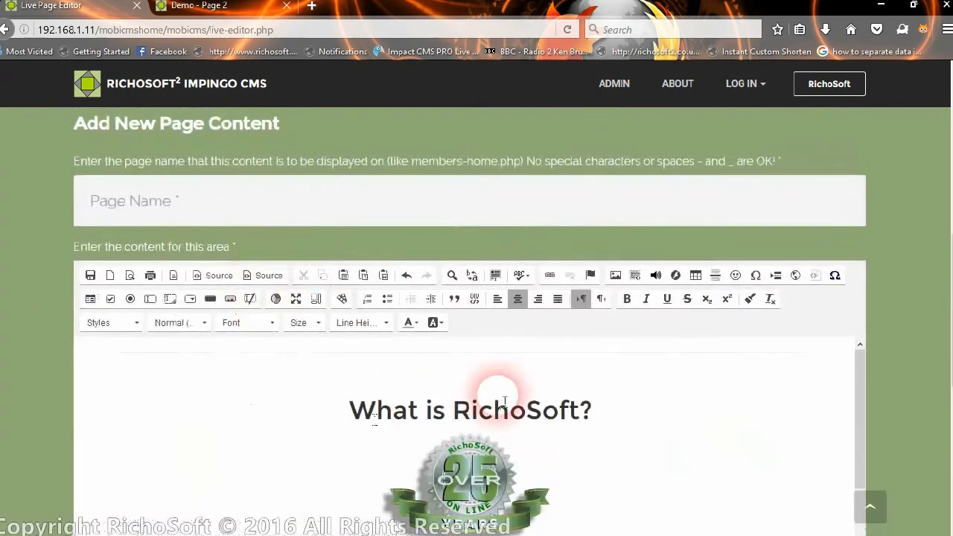
{"action": "left_click", "coordinate": [281, 196]}
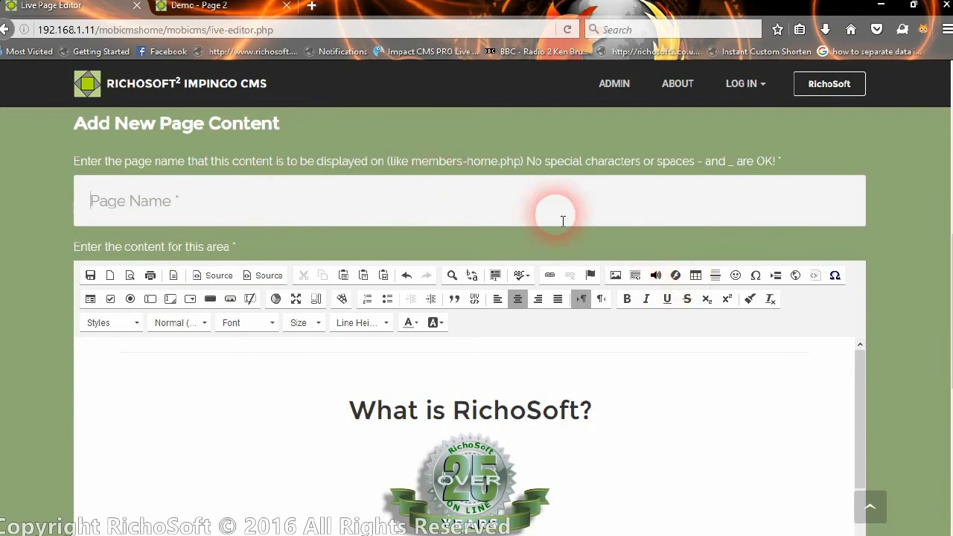
{"action": "left_click", "coordinate": [467, 218]}
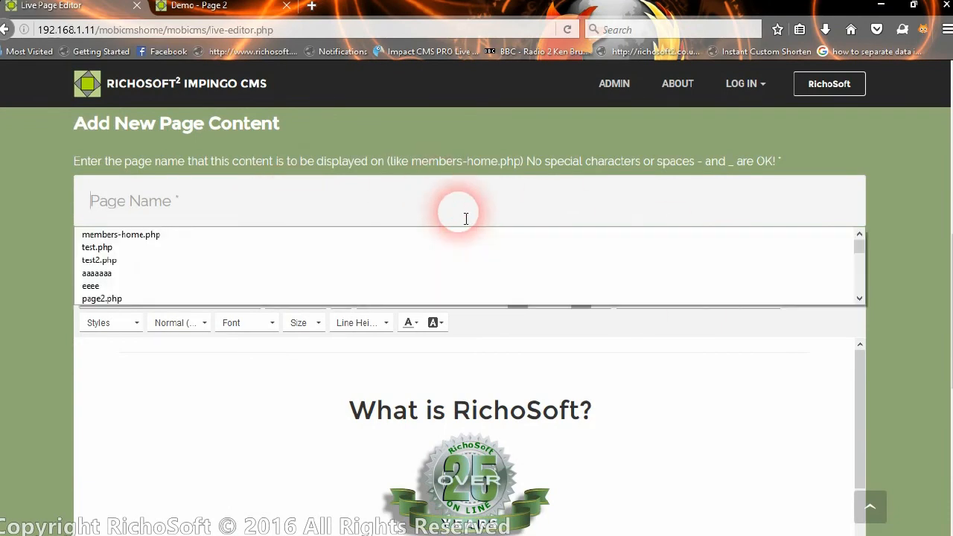
{"action": "left_click", "coordinate": [467, 218]}
Switch to Edit Existing Page Content, dismissing the missing page name warning.
{"action": "scroll", "coordinate": [409, 204], "scroll_direction": "up", "scroll_amount": 4}
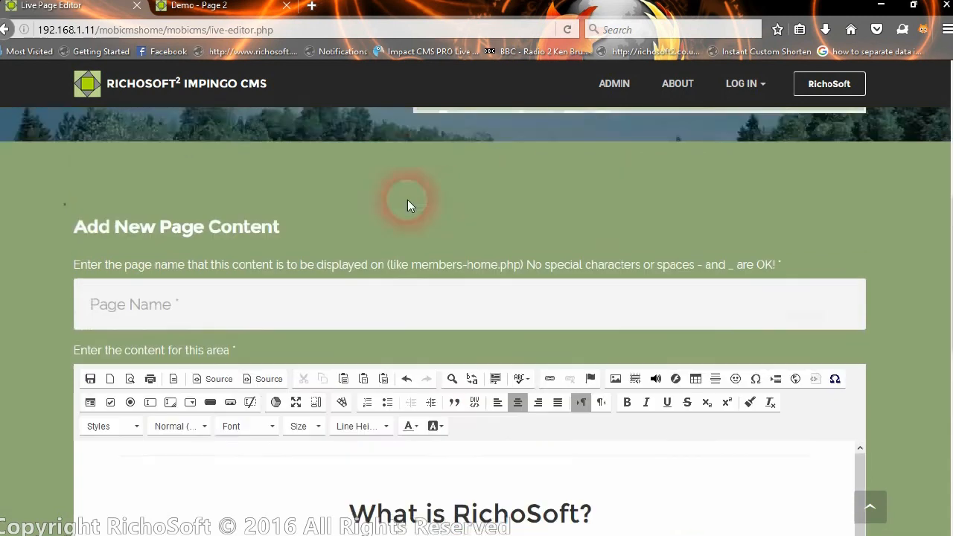
{"action": "scroll", "coordinate": [243, 161], "scroll_direction": "up", "scroll_amount": 1}
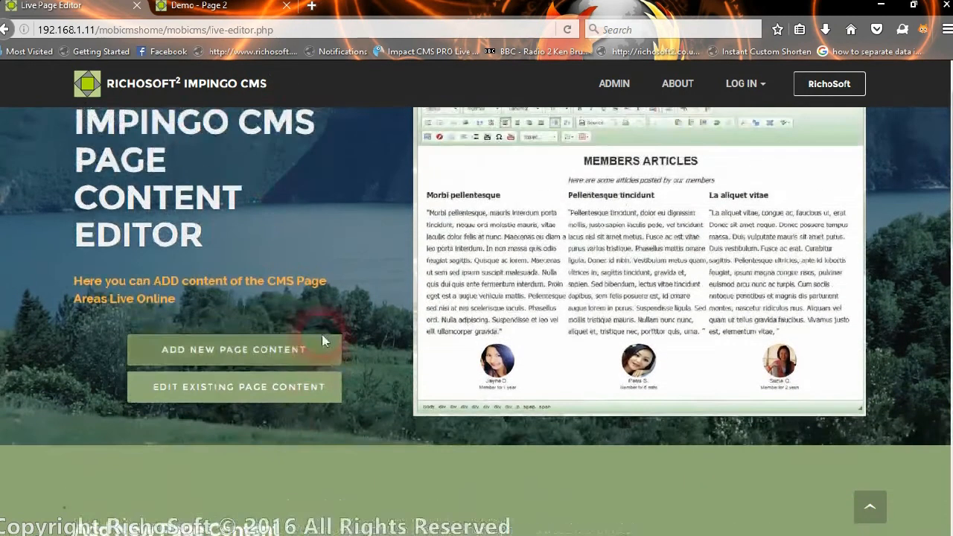
{"action": "left_click", "coordinate": [247, 390]}
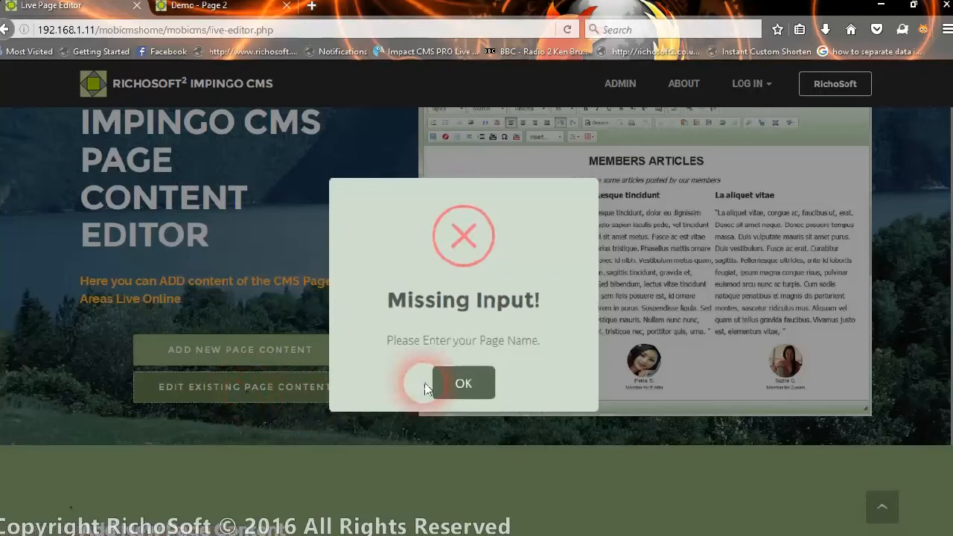
{"action": "left_click", "coordinate": [453, 384]}
{"action": "left_click", "coordinate": [302, 394]}
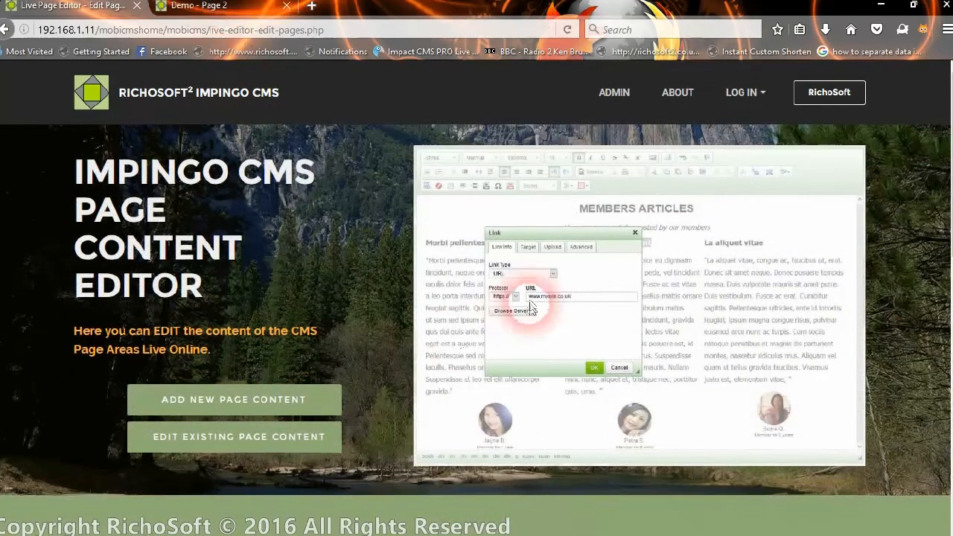
Load page5.php into the editor and maximize it.
{"action": "scroll", "coordinate": [532, 298], "scroll_direction": "down", "scroll_amount": 5}
{"action": "left_click", "coordinate": [224, 393]}
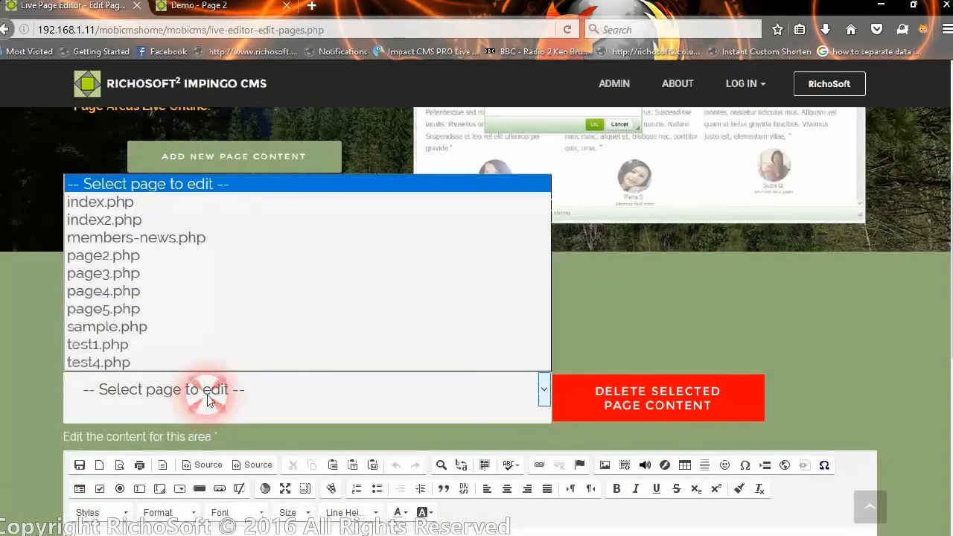
{"action": "left_click", "coordinate": [147, 317]}
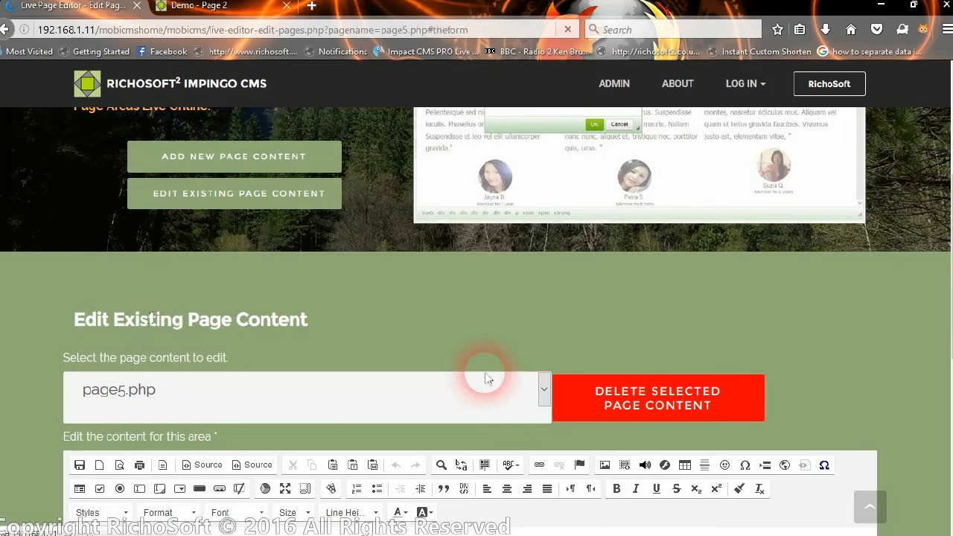
{"action": "scroll", "coordinate": [405, 393], "scroll_direction": "down", "scroll_amount": 6}
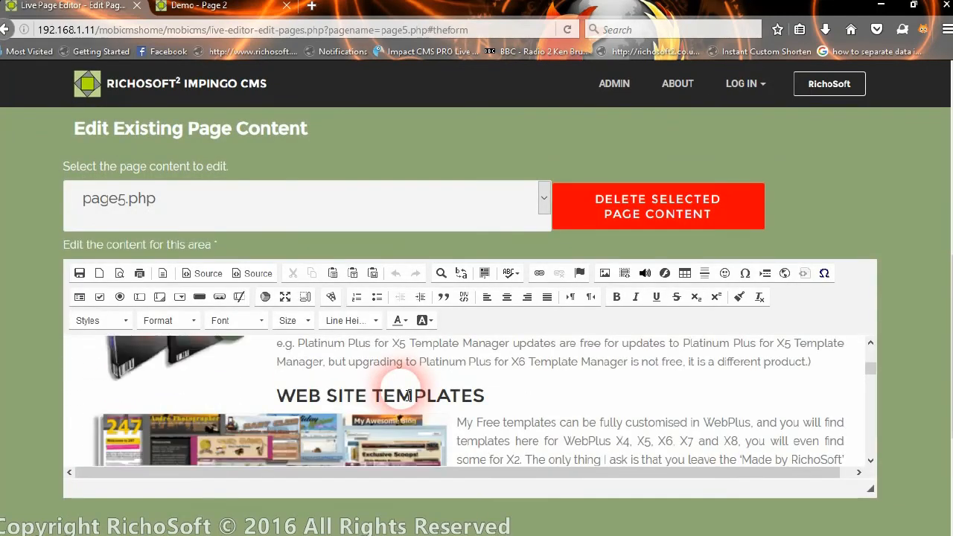
{"action": "scroll", "coordinate": [408, 395], "scroll_direction": "down", "scroll_amount": 5}
{"action": "scroll", "coordinate": [408, 395], "scroll_direction": "down", "scroll_amount": 4}
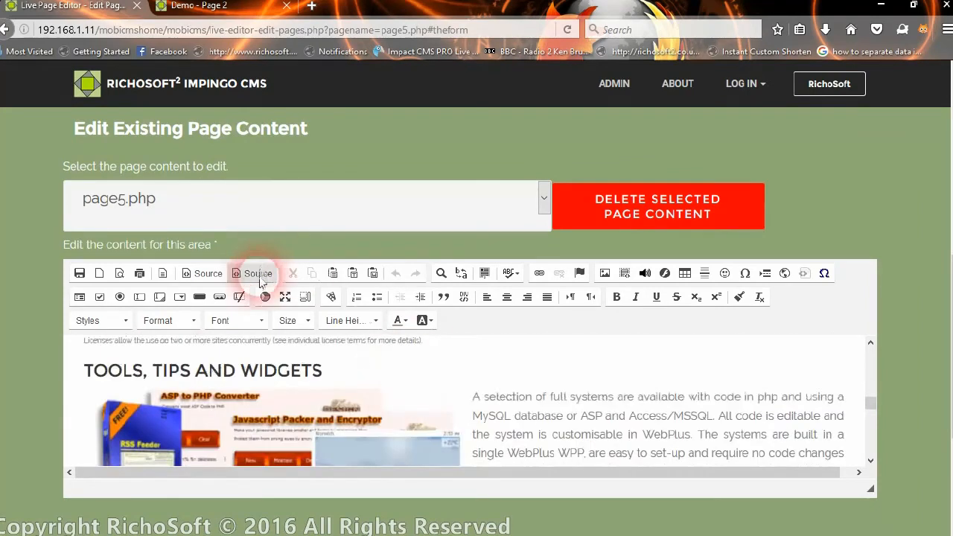
{"action": "left_click", "coordinate": [283, 297]}
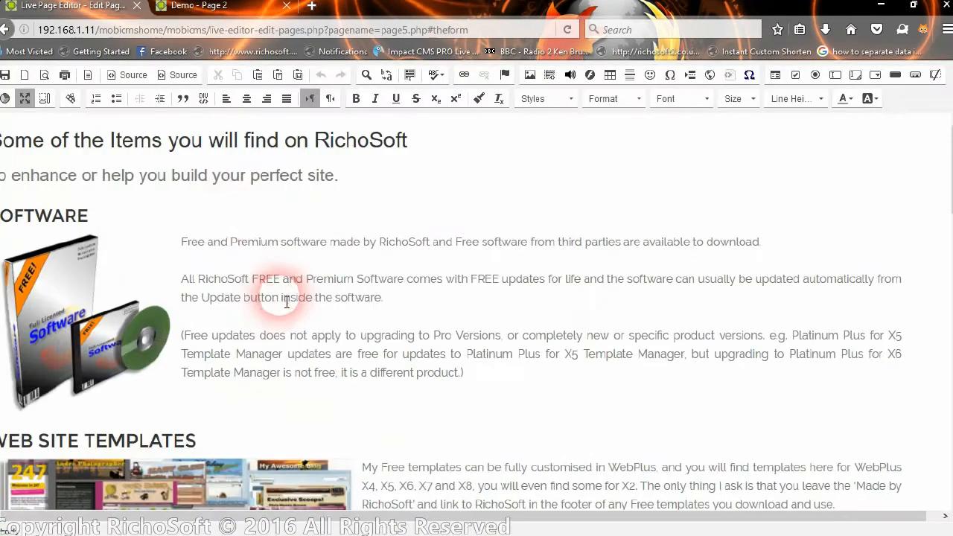
{"action": "scroll", "coordinate": [510, 350], "scroll_direction": "down", "scroll_amount": 10}
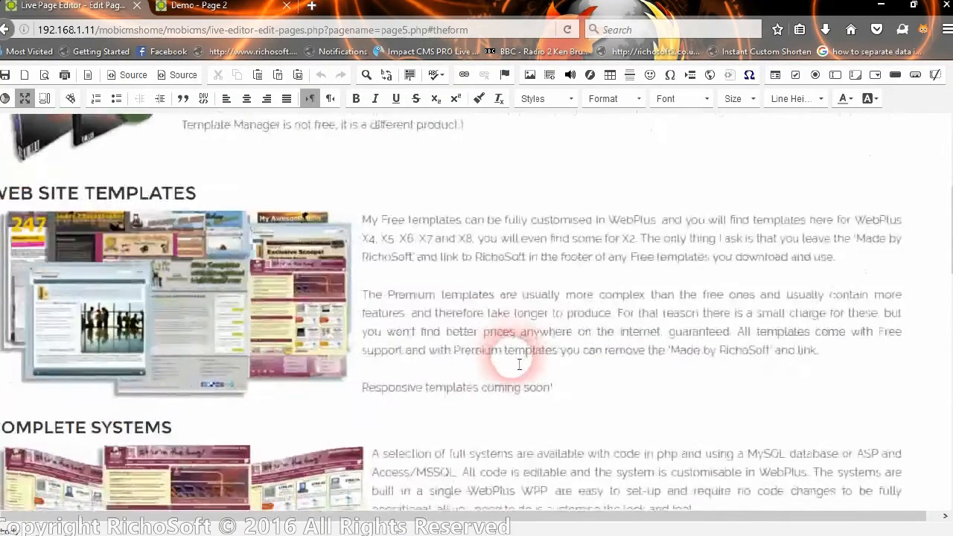
{"action": "scroll", "coordinate": [514, 350], "scroll_direction": "up", "scroll_amount": 10}
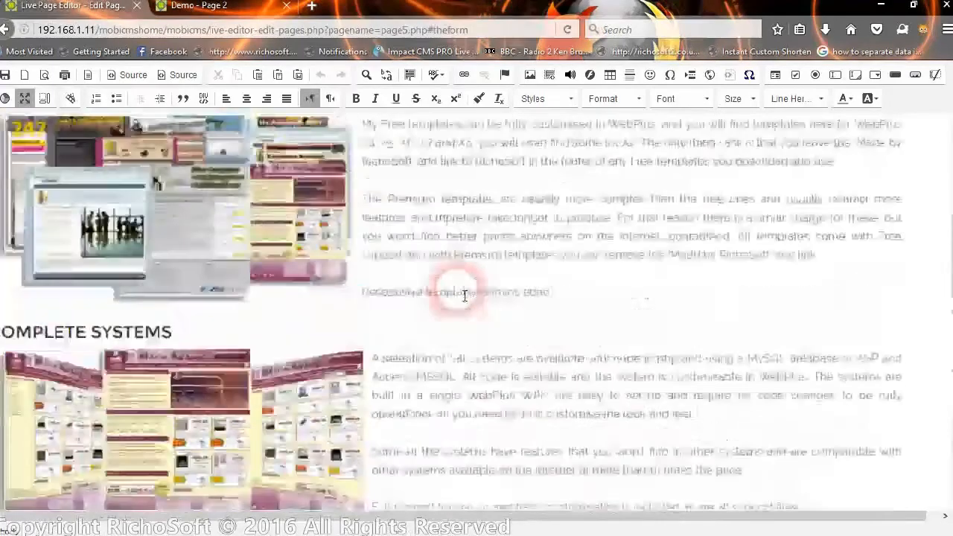
Make the subtitle read 'your perfect mobirise site.' and save page5.php.
{"action": "left_click", "coordinate": [341, 175]}
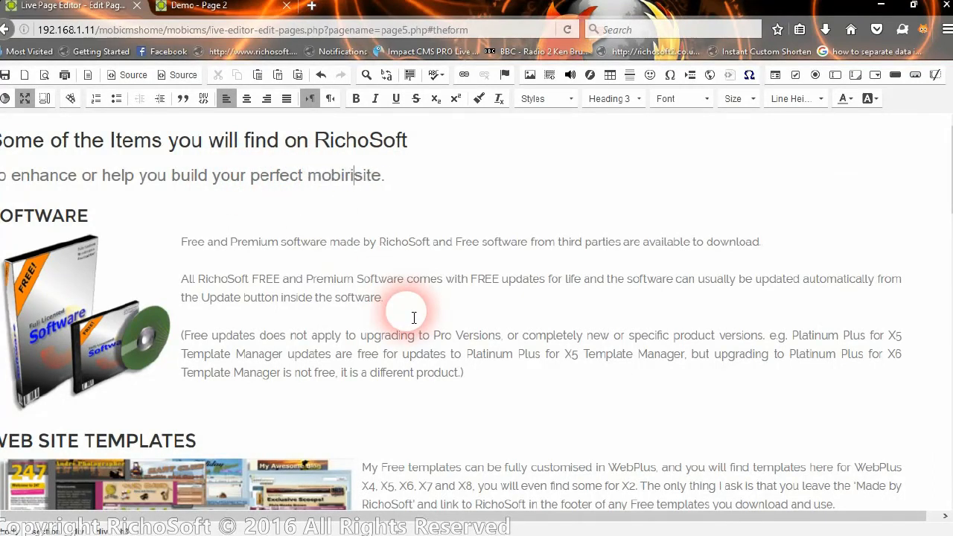
{"action": "left_click", "coordinate": [538, 197]}
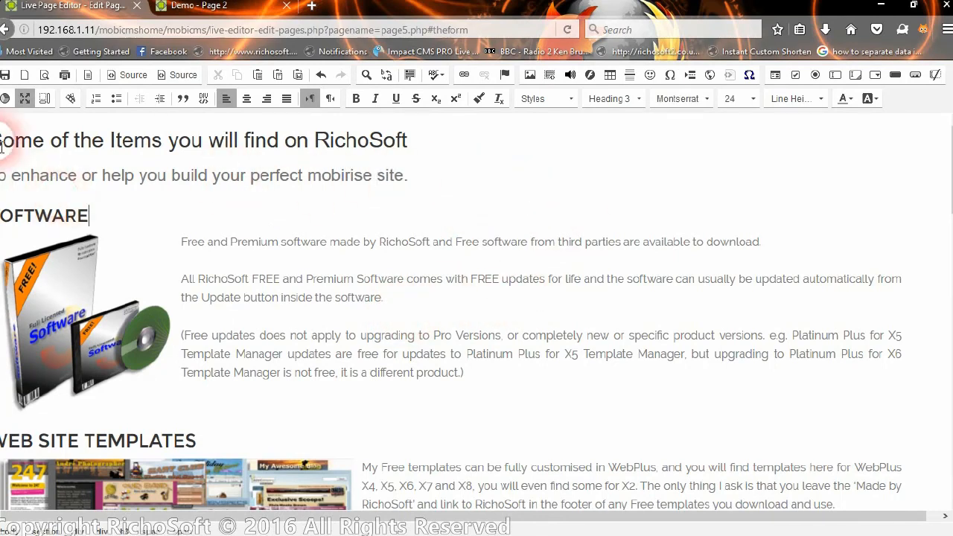
{"action": "left_click", "coordinate": [4, 77]}
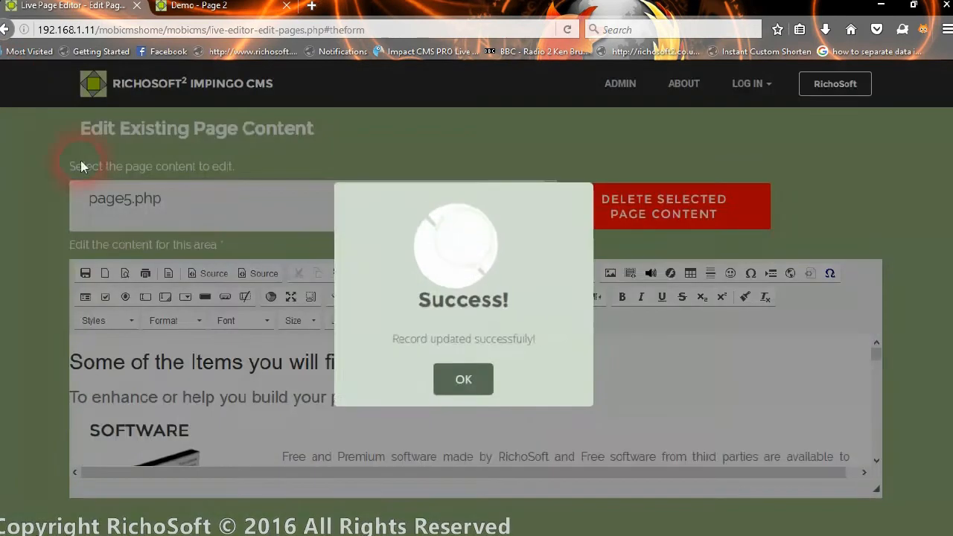
{"action": "left_click", "coordinate": [457, 386]}
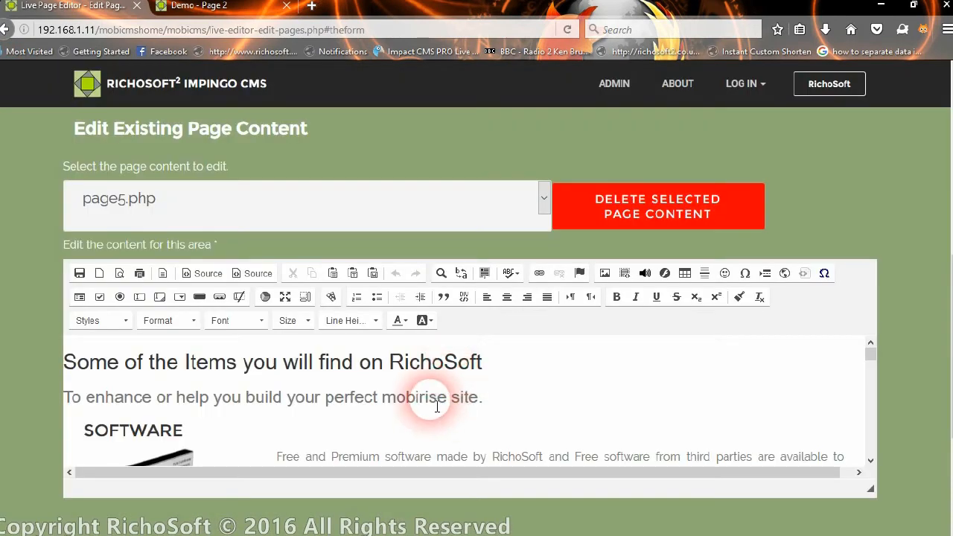
{"action": "left_click", "coordinate": [185, 11]}
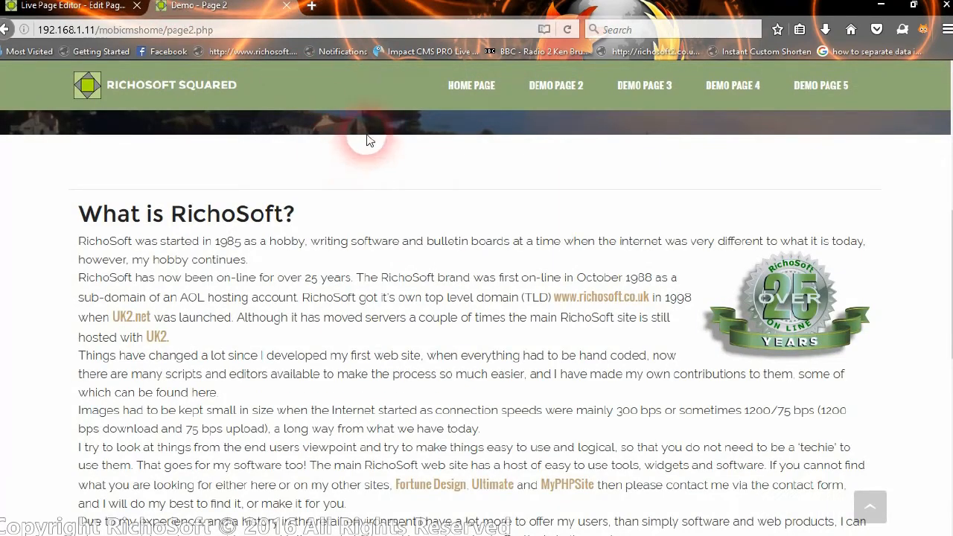
Open Demo Page 5 on the live site and highlight 'mobirise' in its subtitle.
{"action": "scroll", "coordinate": [497, 153], "scroll_direction": "up", "scroll_amount": 3}
{"action": "left_click", "coordinate": [823, 83]}
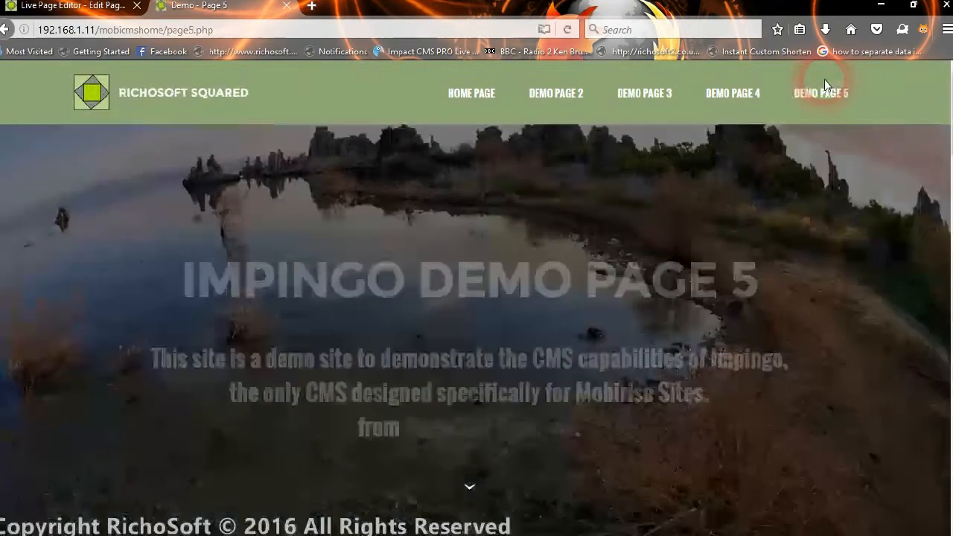
{"action": "scroll", "coordinate": [702, 245], "scroll_direction": "down", "scroll_amount": 5}
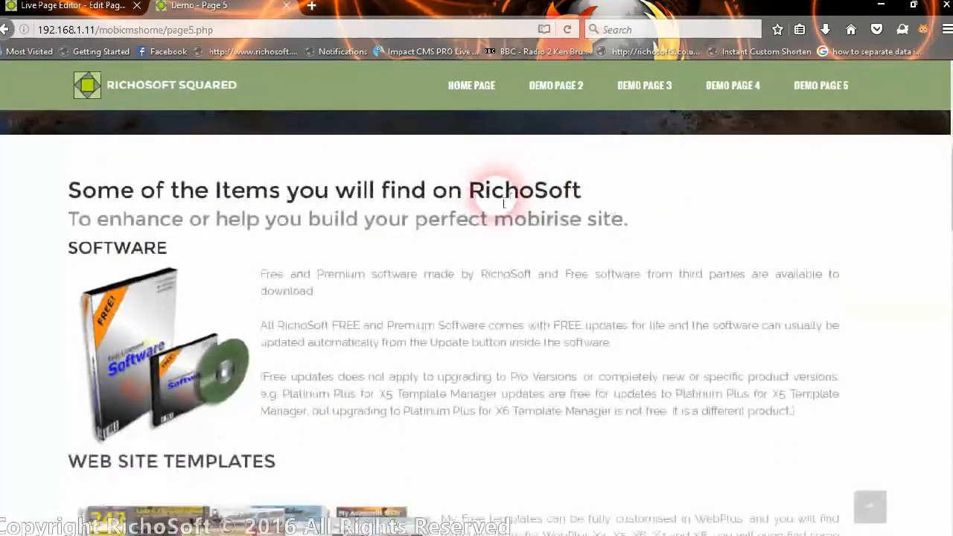
{"action": "left_click_drag", "start_coordinate": [495, 223], "coordinate": [584, 228]}
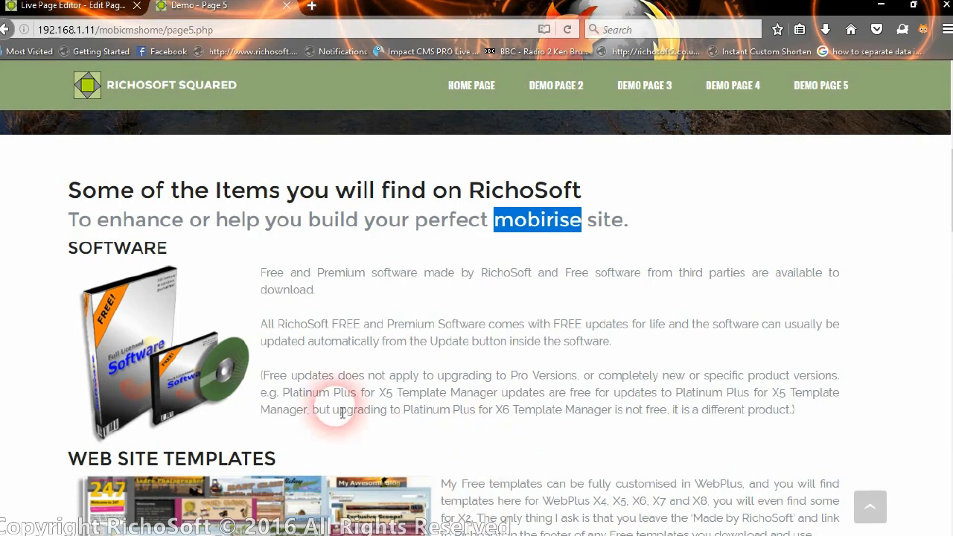
{"action": "left_click", "coordinate": [566, 349]}
Scroll through Demo Page 5 and bring up the browser context menu.
{"action": "scroll", "coordinate": [502, 278], "scroll_direction": "down", "scroll_amount": 9}
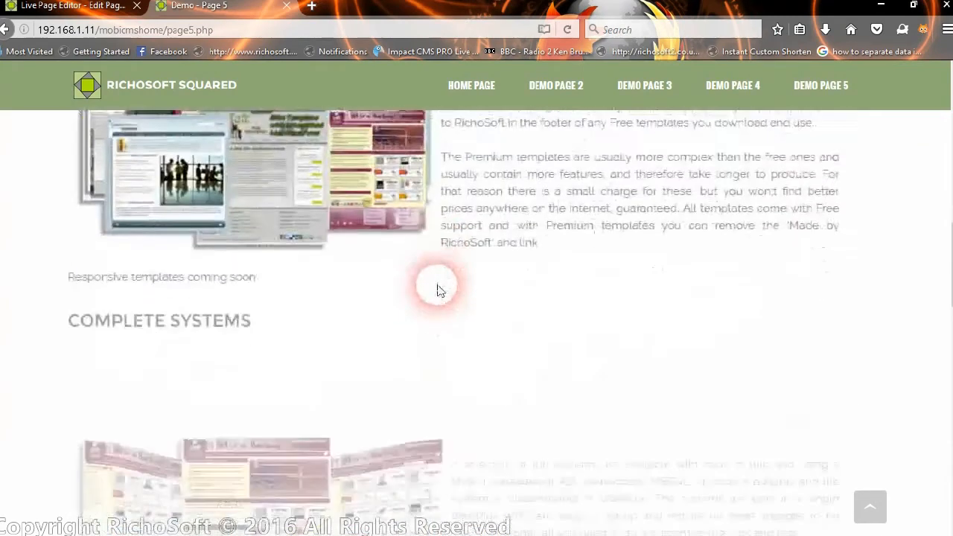
{"action": "scroll", "coordinate": [700, 311], "scroll_direction": "up", "scroll_amount": 15}
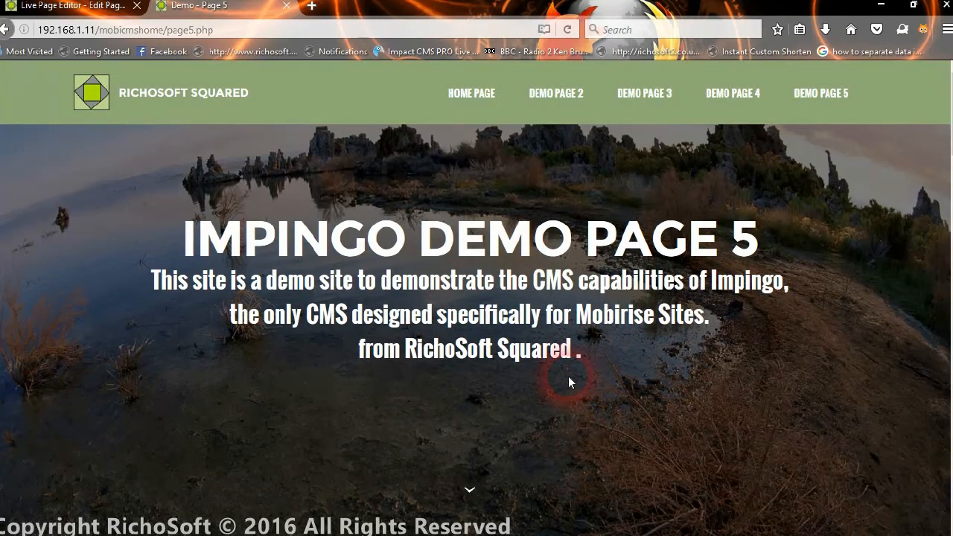
{"action": "scroll", "coordinate": [656, 367], "scroll_direction": "down", "scroll_amount": 3}
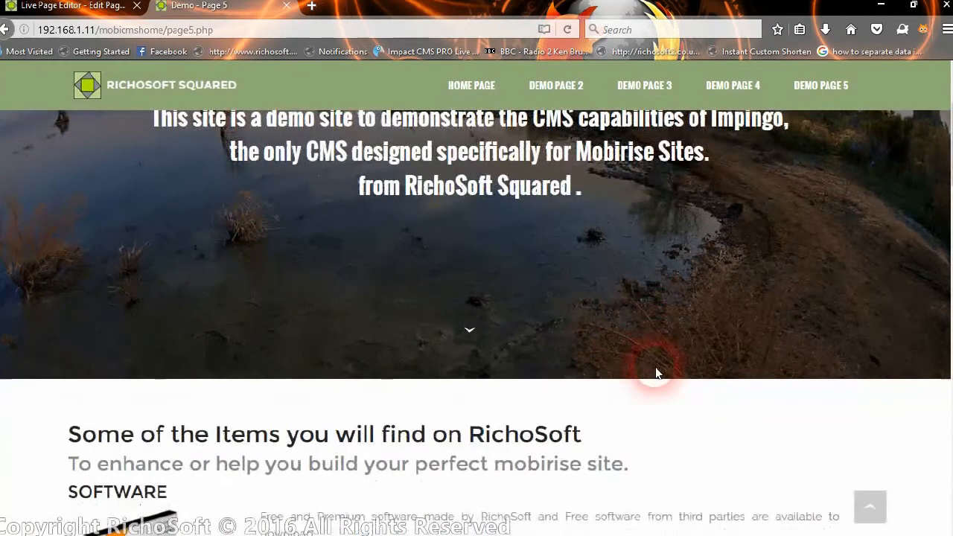
{"action": "scroll", "coordinate": [656, 368], "scroll_direction": "up", "scroll_amount": 3}
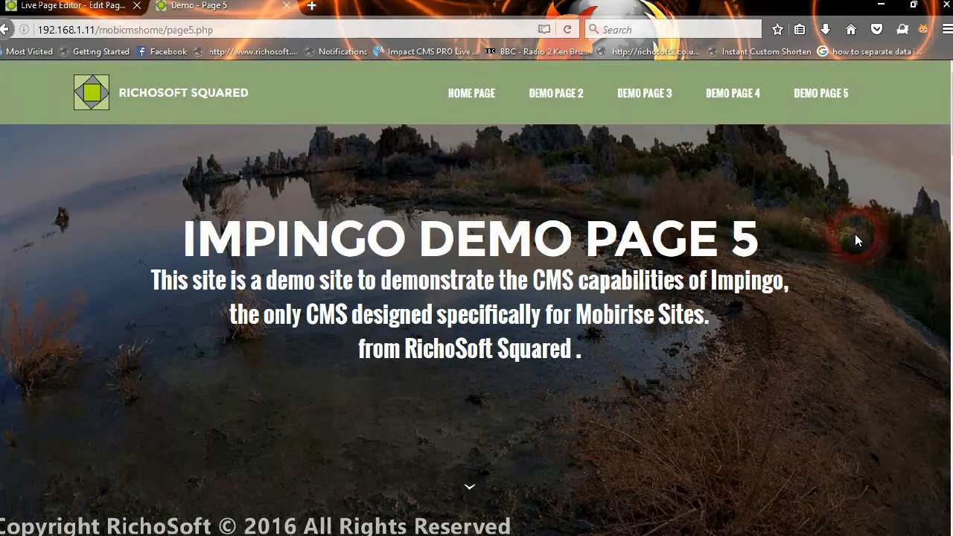
{"action": "mouse_move", "coordinate": [794, 535]}
{"action": "right_click", "coordinate": [742, 529]}
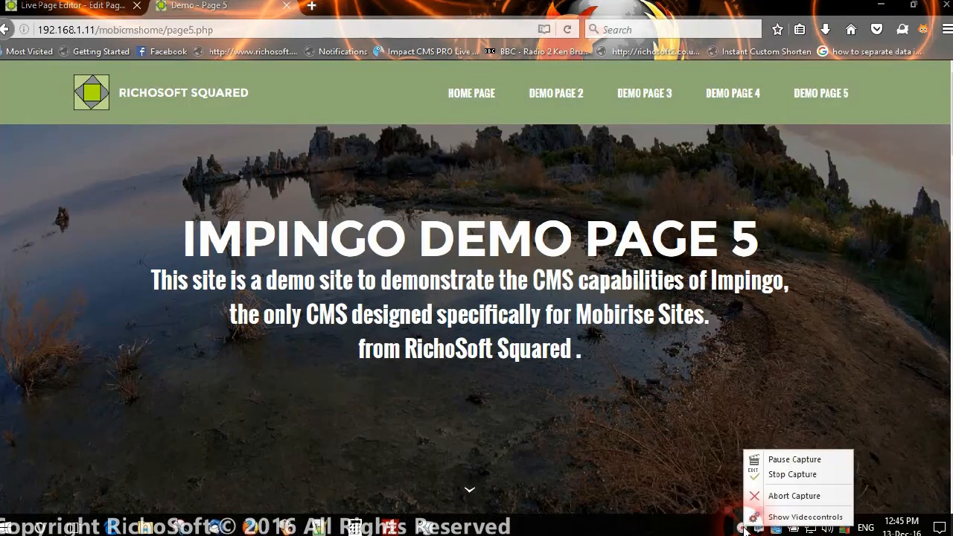